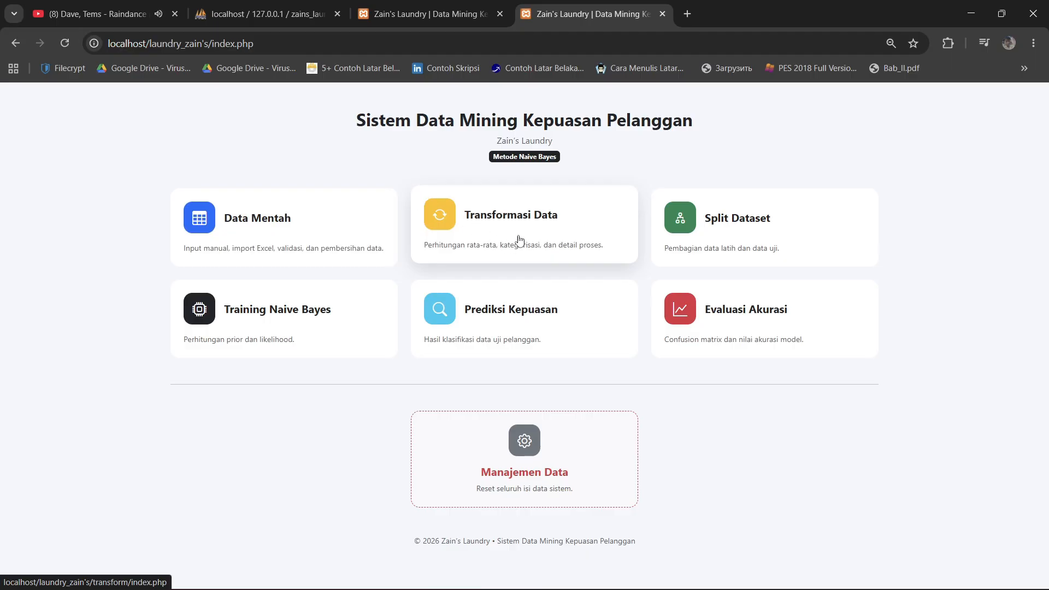
- Review the respondent table in Data Mentah and return to the home page
left_click(314, 252)
scroll(195, 415, "down", 2)
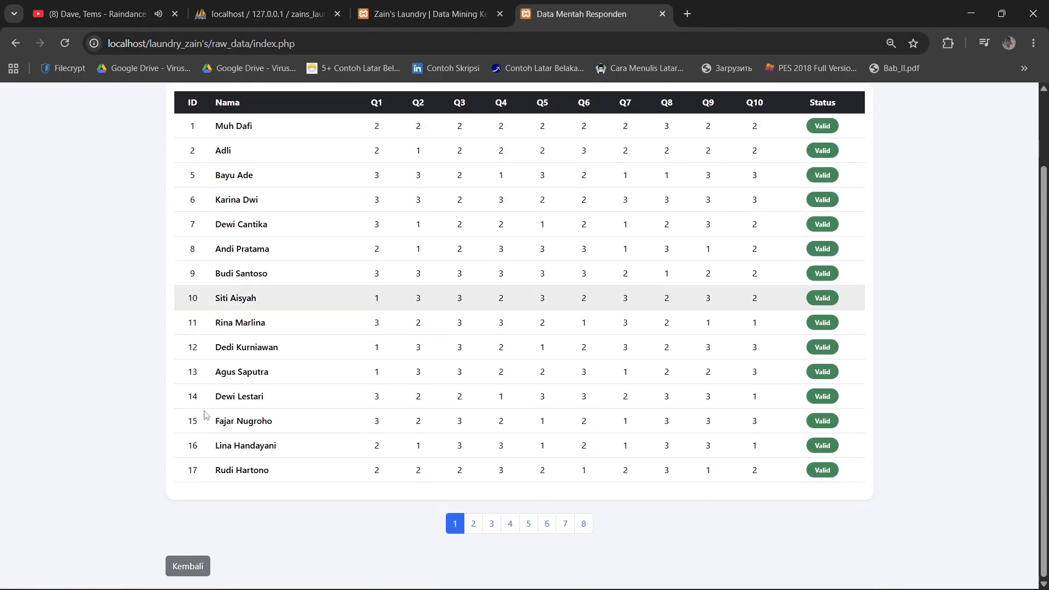
left_click(191, 573)
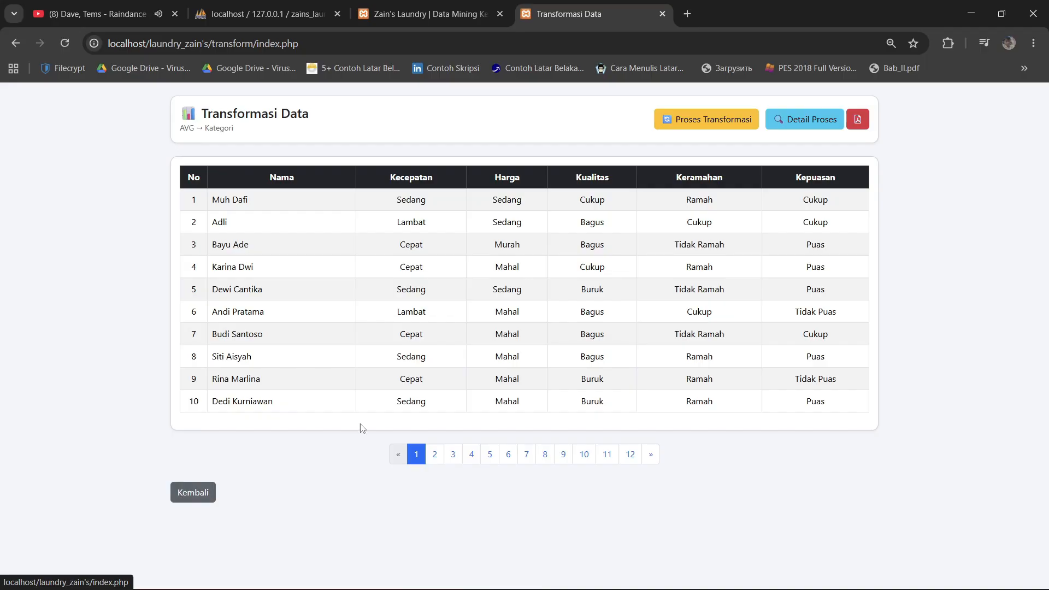
- View the detailed transformation process for Transformasi Data, and return to the home page
left_click(787, 121)
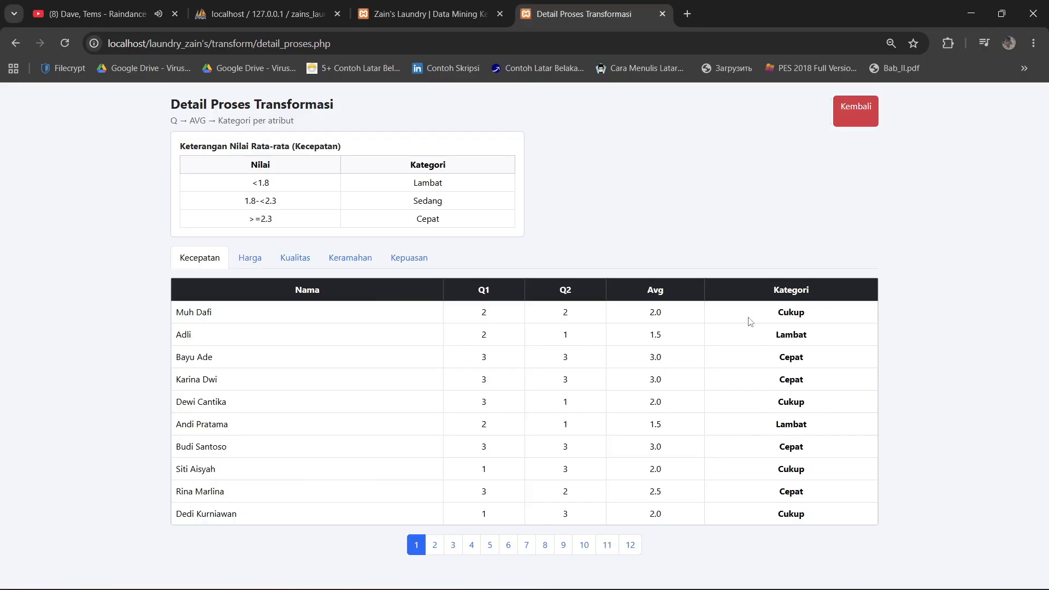
left_click(856, 111)
left_click(196, 492)
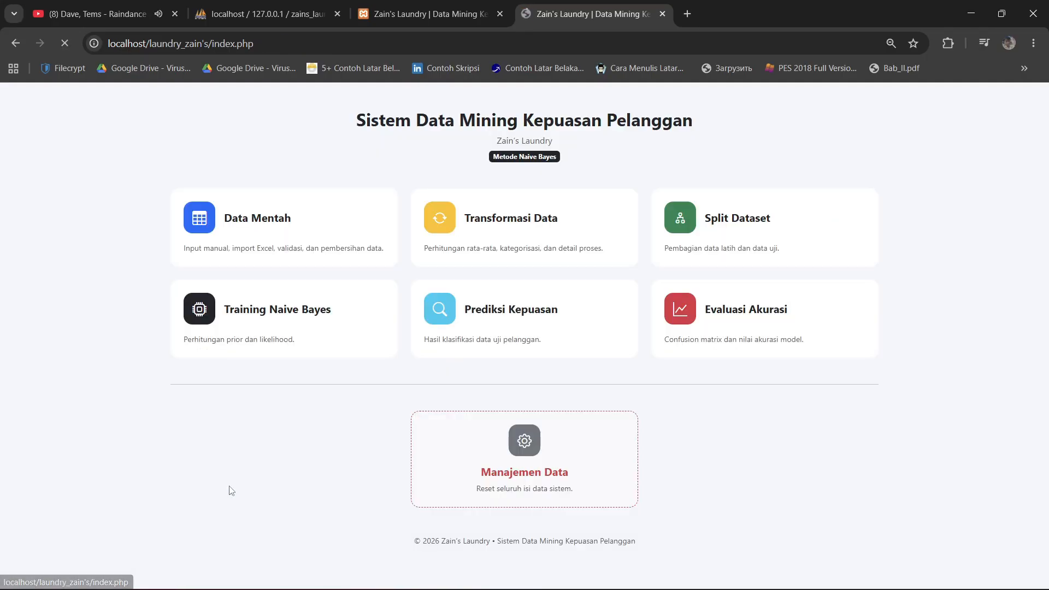
- Review the training data table on the Split Dataset page and return to the home page
left_click(705, 252)
scroll(243, 492, "down", 1)
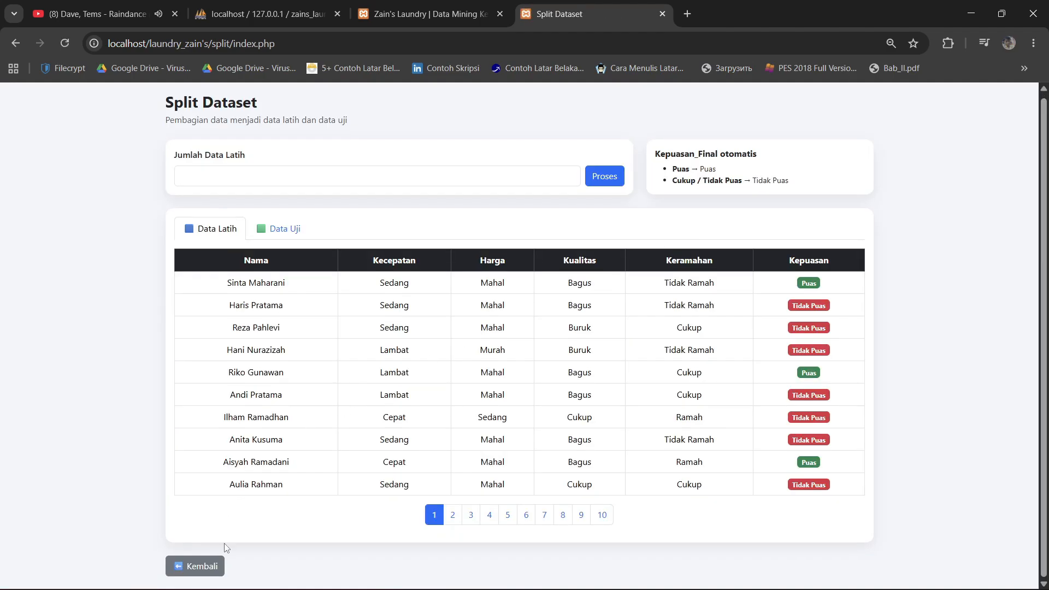
scroll(224, 543, "up", 1)
scroll(211, 469, "down", 1)
left_click(214, 572)
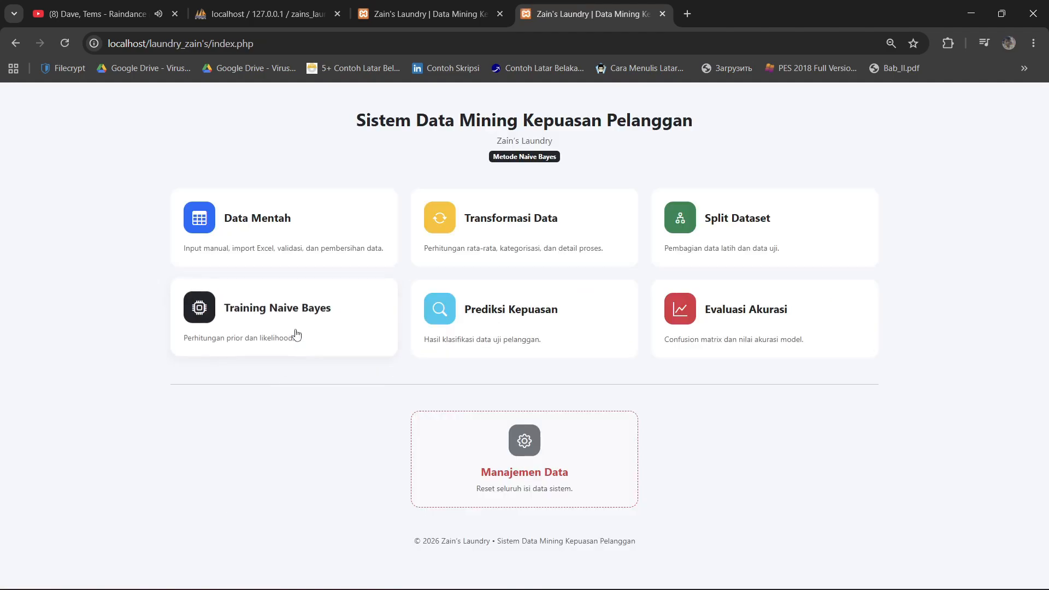
- Examine the likelihood table and the manual calculation example in Training Naive Bayes, highlighting the Puas example, and return home
left_click(293, 335)
scroll(383, 383, "down", 12)
scroll(273, 474, "up", 4)
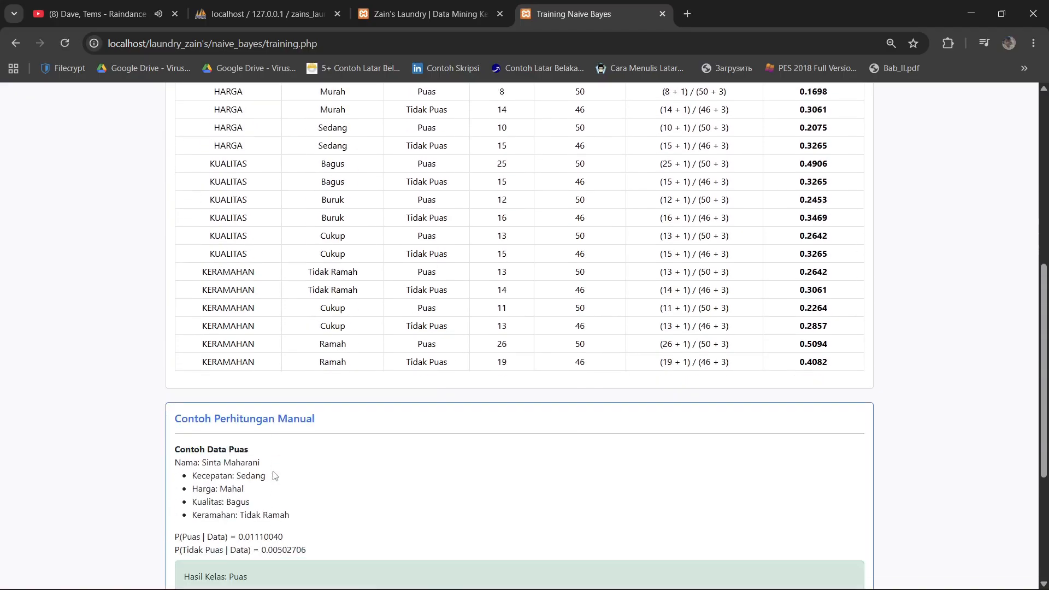
scroll(275, 315, "down", 5)
left_click_drag(186, 215, 290, 365)
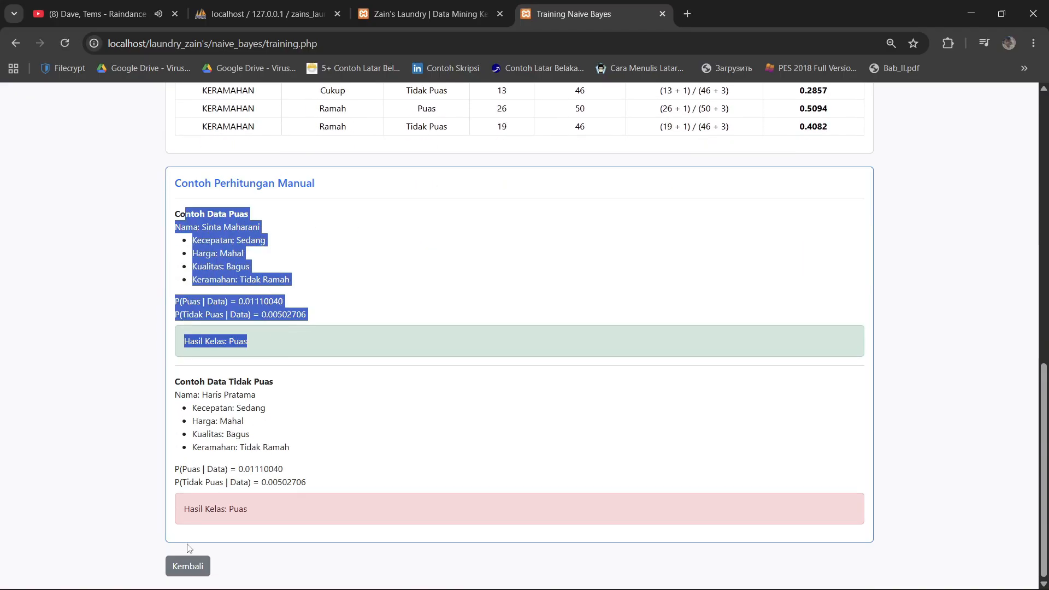
left_click(183, 570)
- Examine the customer prediction cards in Prediksi Kepuasan, including the first customer's class probabilities, and return to the home page
left_click(464, 336)
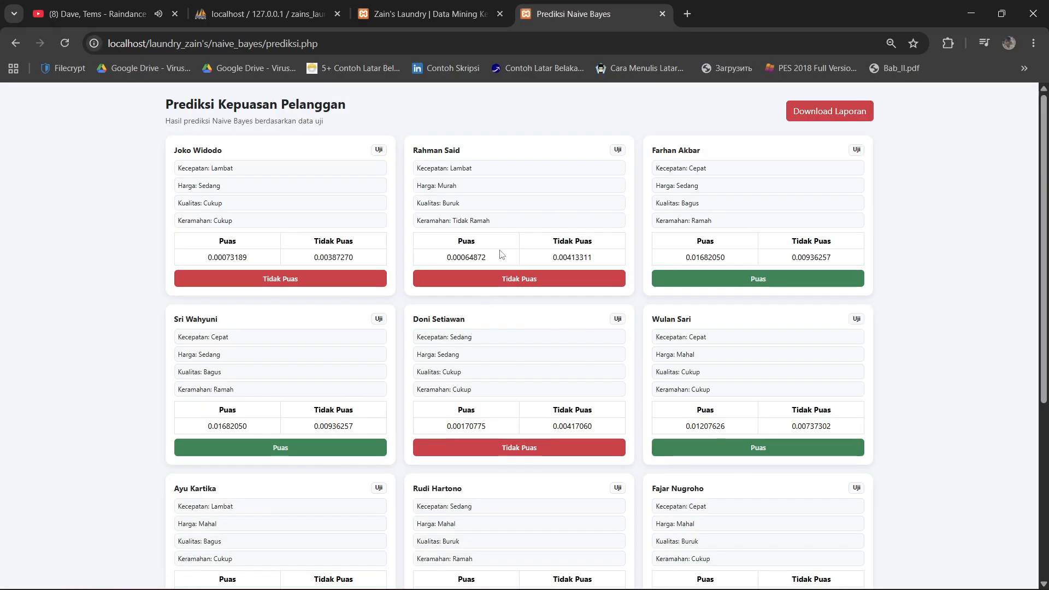
scroll(414, 298, "down", 6)
scroll(247, 236, "up", 5)
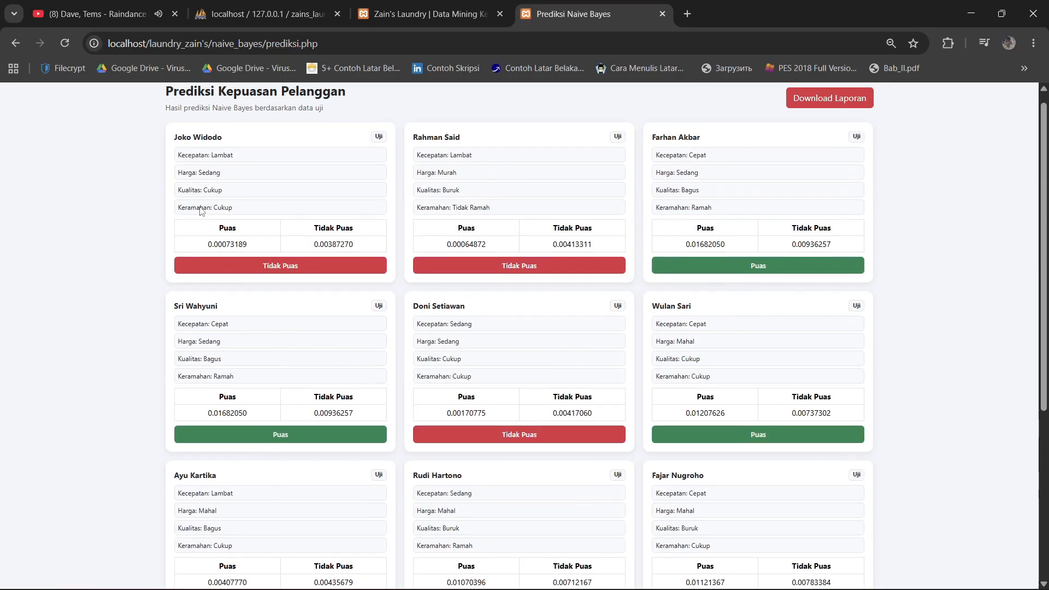
left_click_drag(170, 137, 409, 292)
left_click(351, 356)
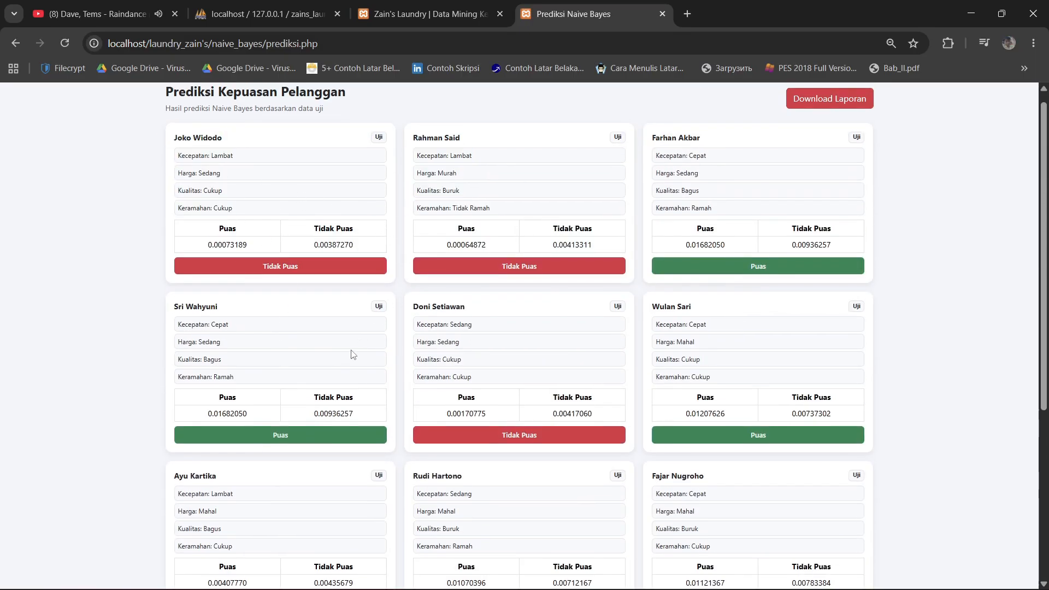
scroll(151, 396, "down", 1)
scroll(152, 396, "down", 5)
left_click(197, 568)
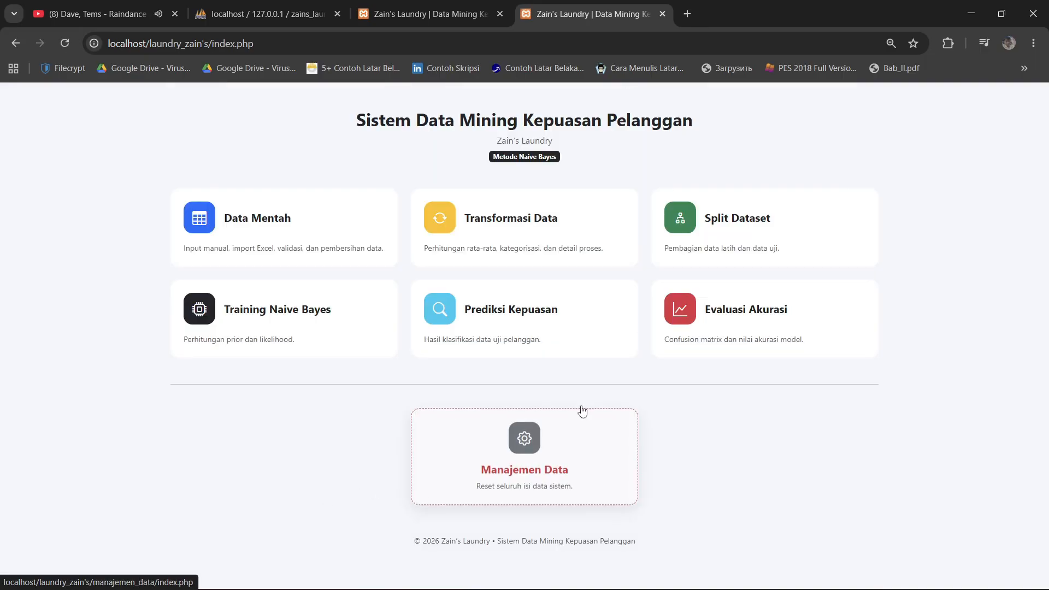
- Review the confusion matrix and detailed prediction results in Evaluasi Akurasi and return to the home page
left_click(717, 311)
scroll(242, 471, "down", 2)
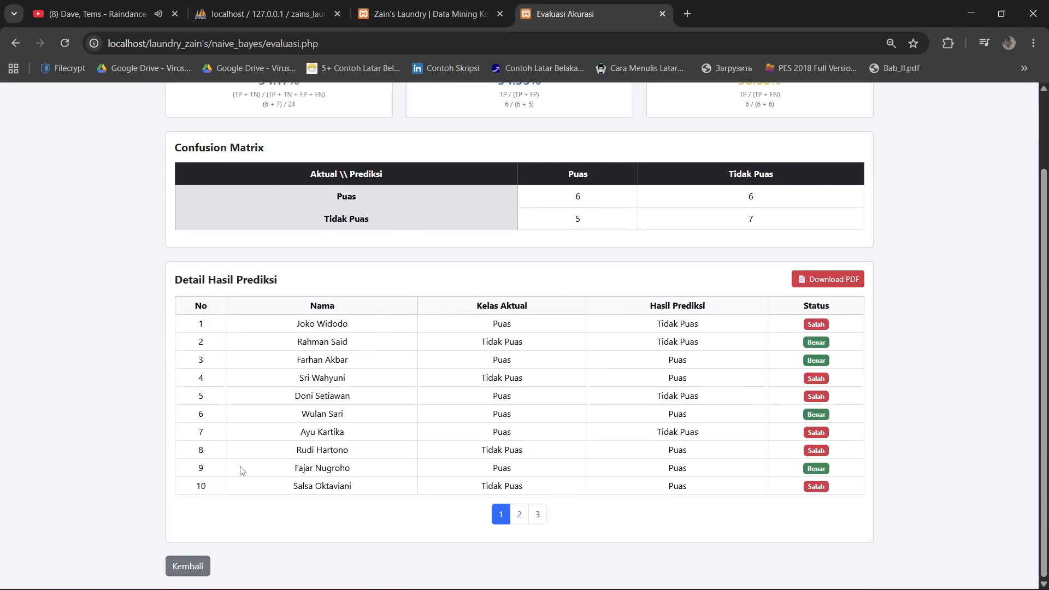
left_click(207, 567)
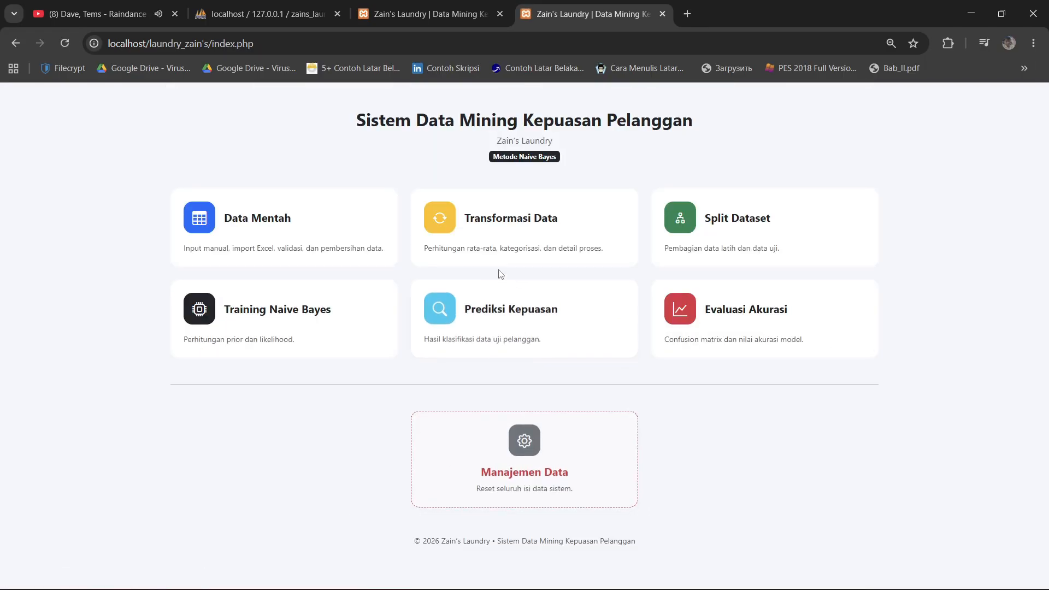
- Switch to the zains_laundry_ version and examine its dashboard's data summary, system flow and Menu Utama
left_click(432, 12)
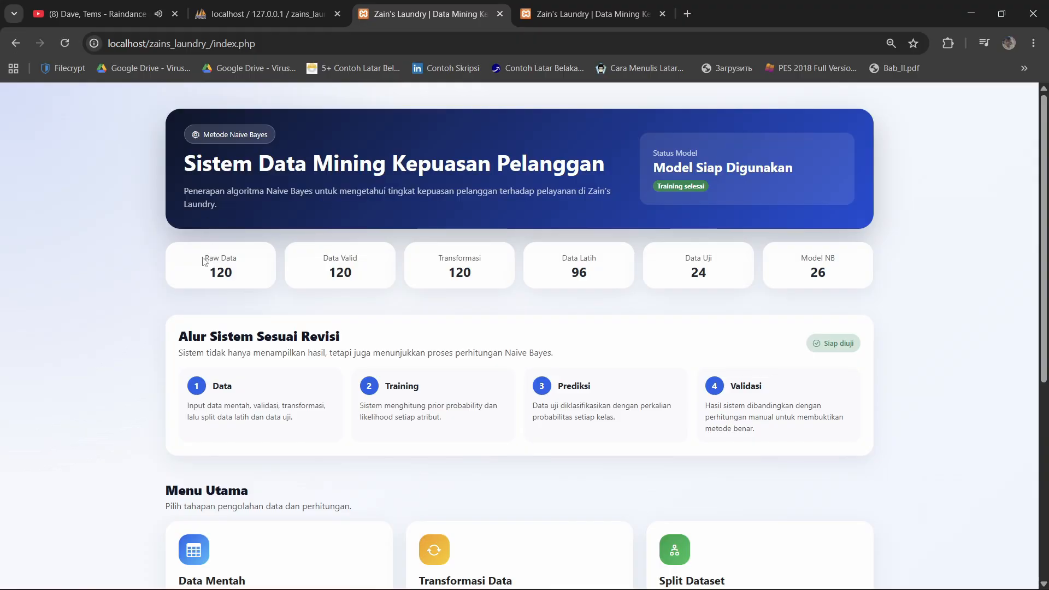
left_click_drag(203, 261, 221, 268)
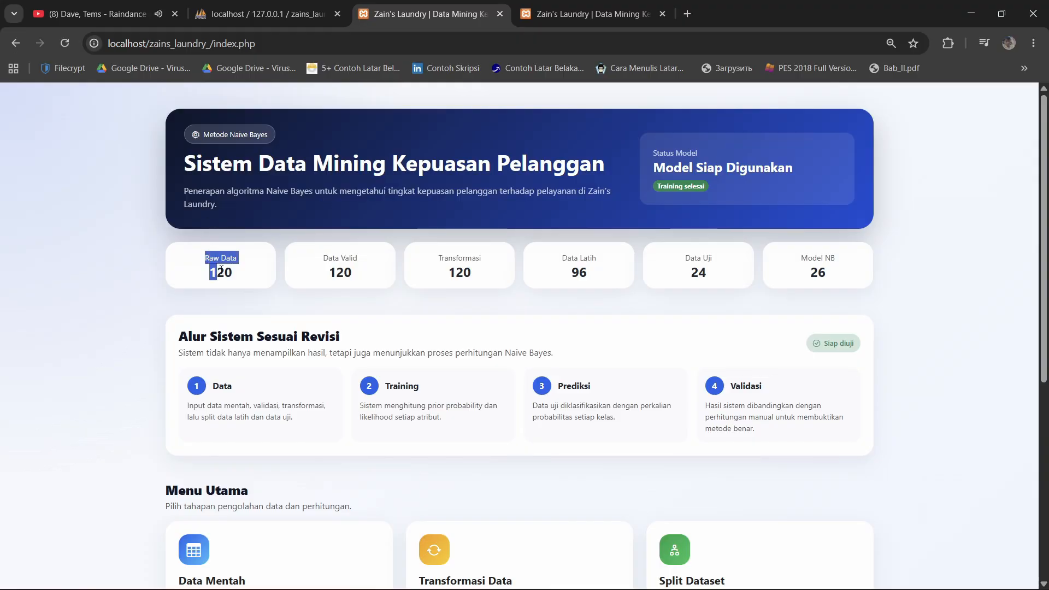
left_click(310, 277)
scroll(414, 312, "down", 4)
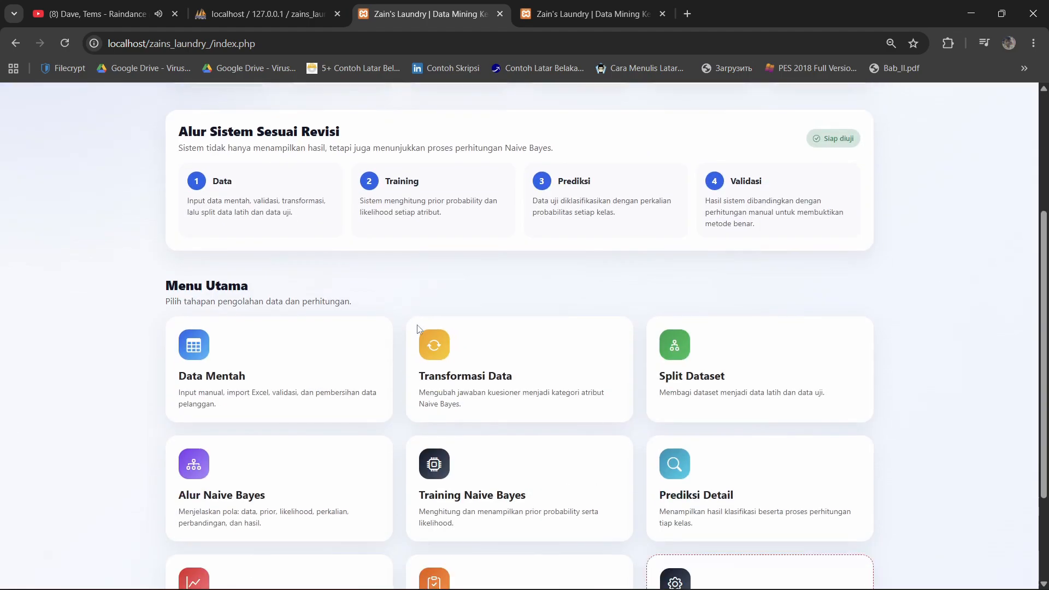
scroll(305, 326, "down", 2)
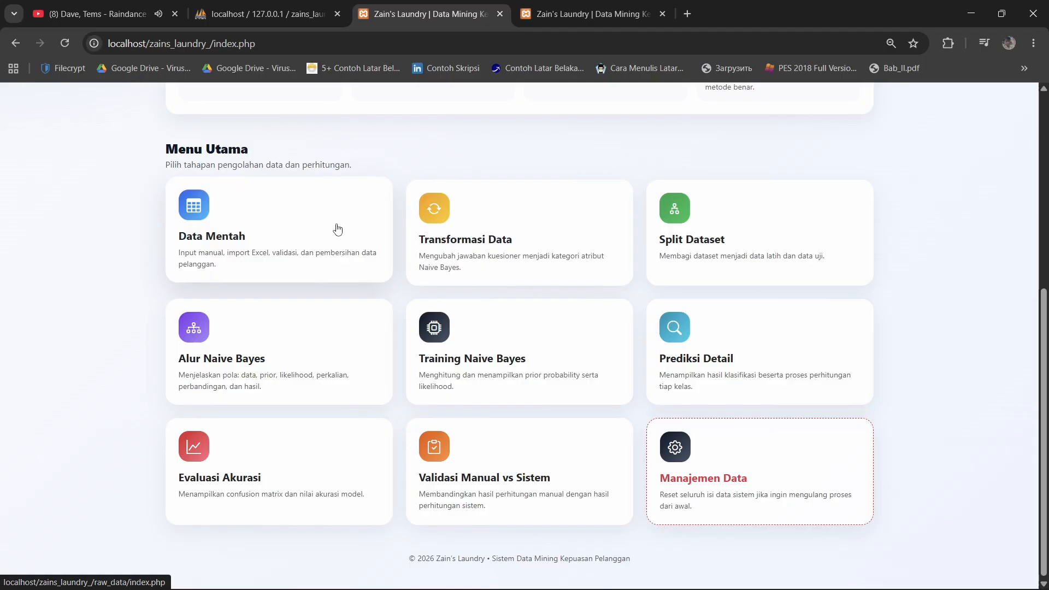
- Open Data Mentah in the zains_laundry_ version, view its manual respondent input form, and return to the table without saving
left_click(259, 225)
scroll(382, 273, "down", 2)
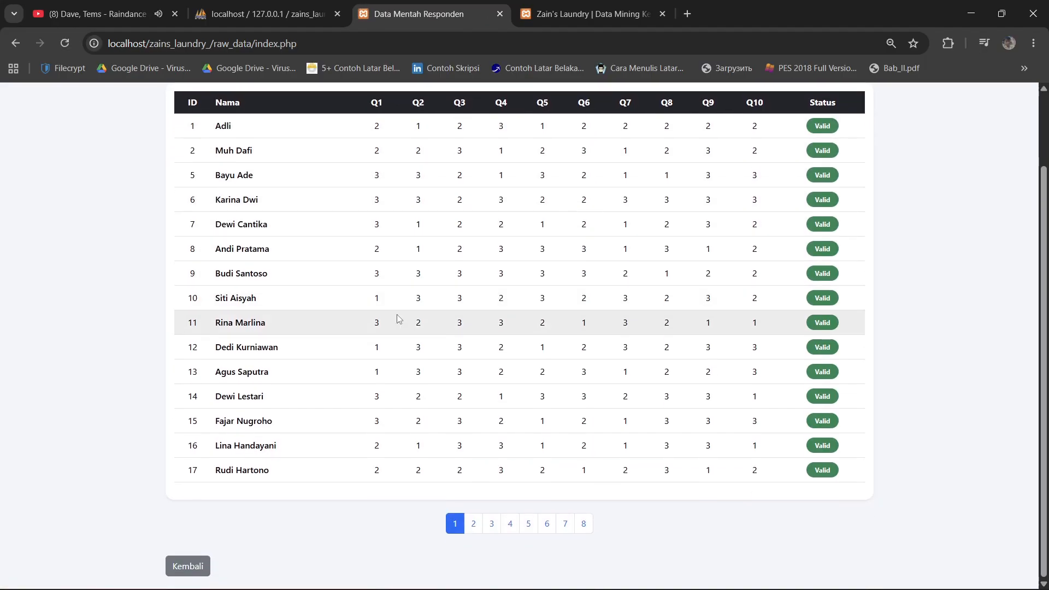
scroll(399, 319, "up", 2)
left_click(201, 137)
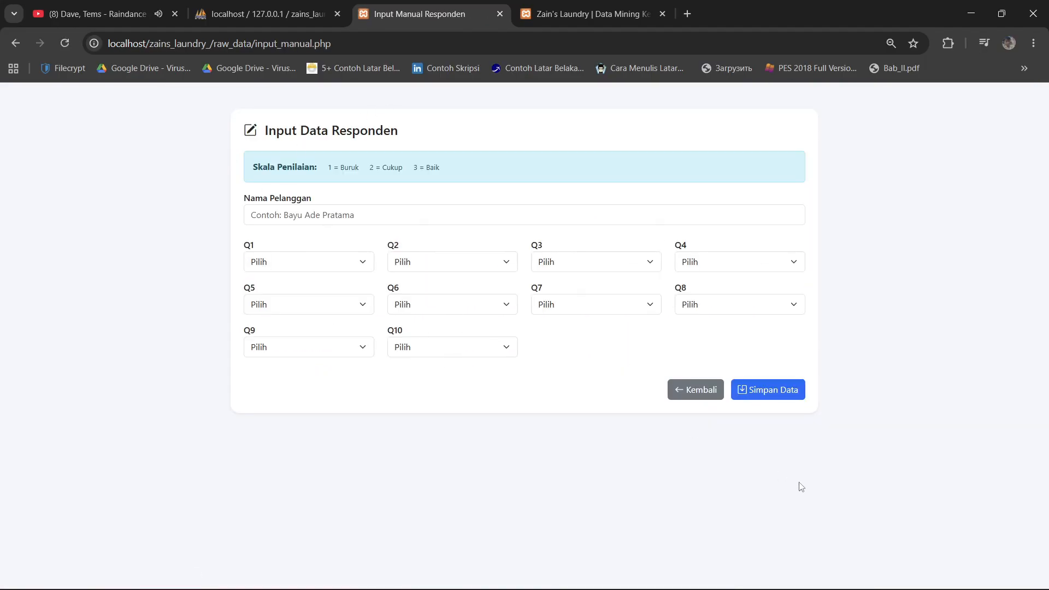
left_click(704, 392)
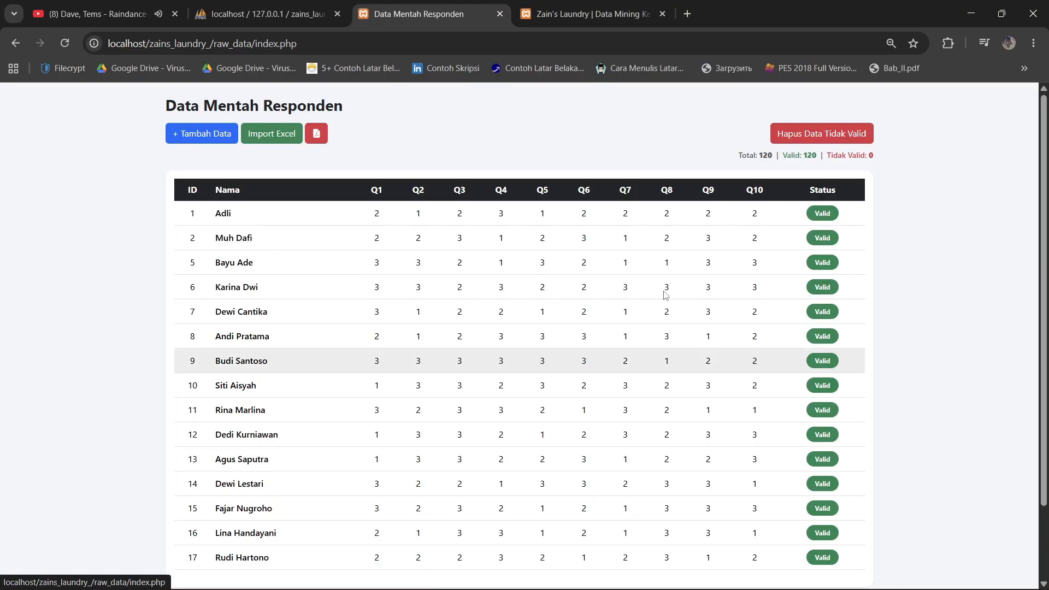
- View the Excel import page, return to review the raw respondent data, and go back to the home page
left_click(261, 139)
left_click(235, 172)
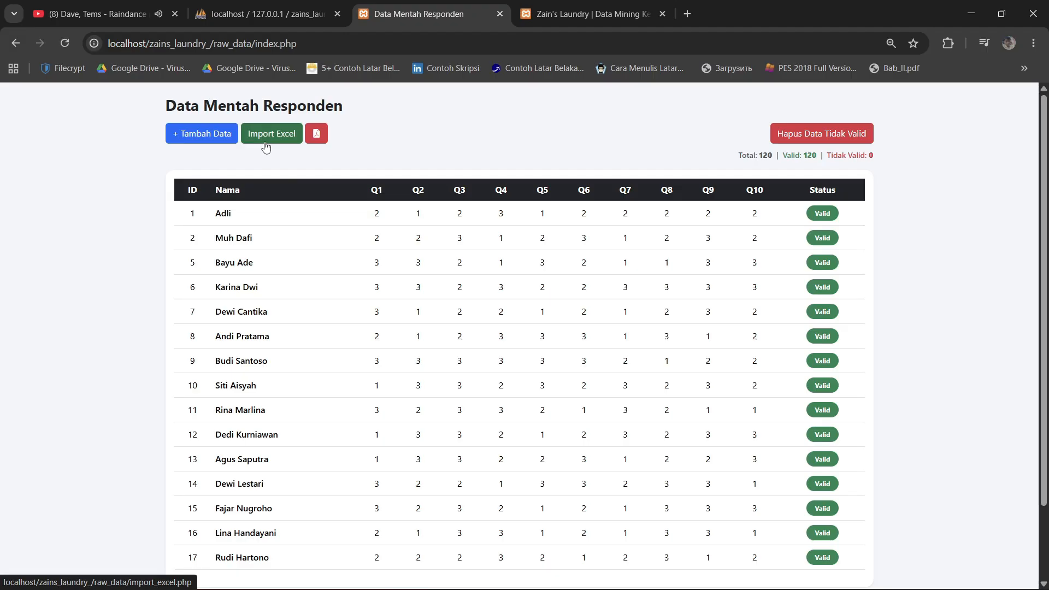
scroll(290, 335, "down", 2)
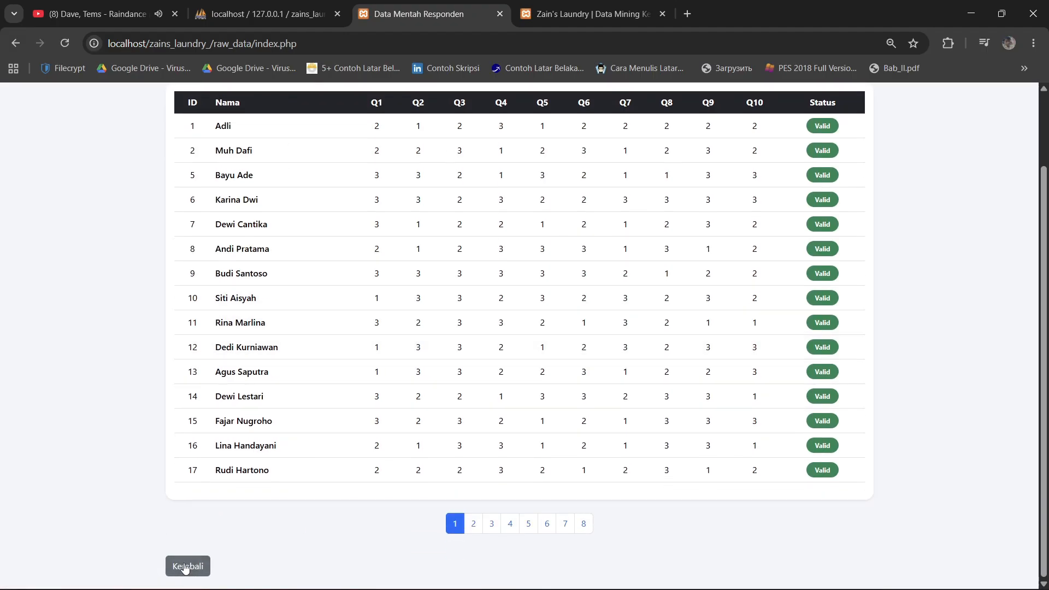
scroll(694, 318, "up", 1)
scroll(694, 319, "up", 1)
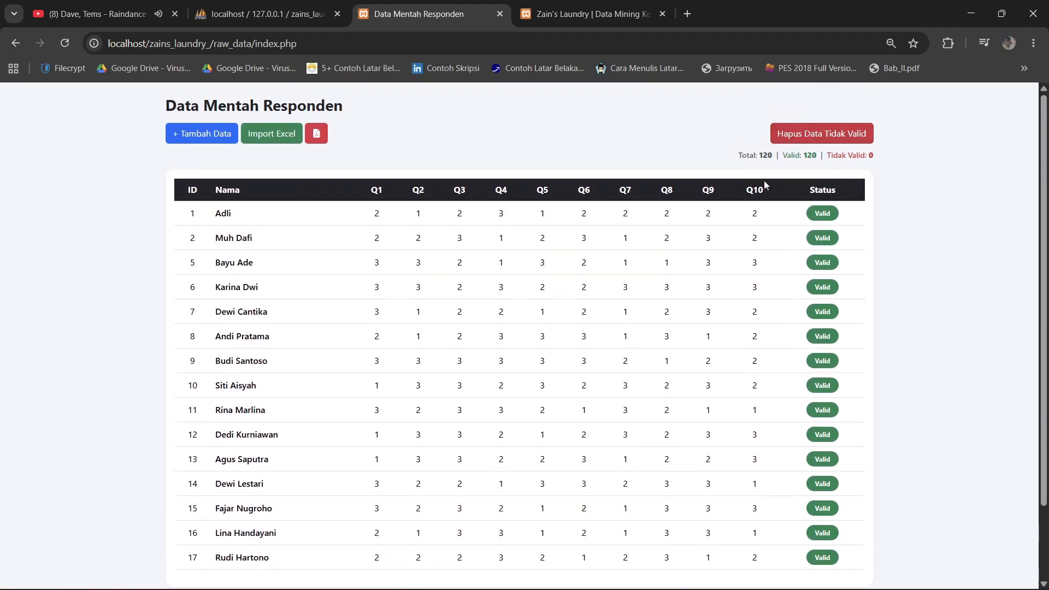
scroll(342, 447, "down", 2)
left_click(188, 565)
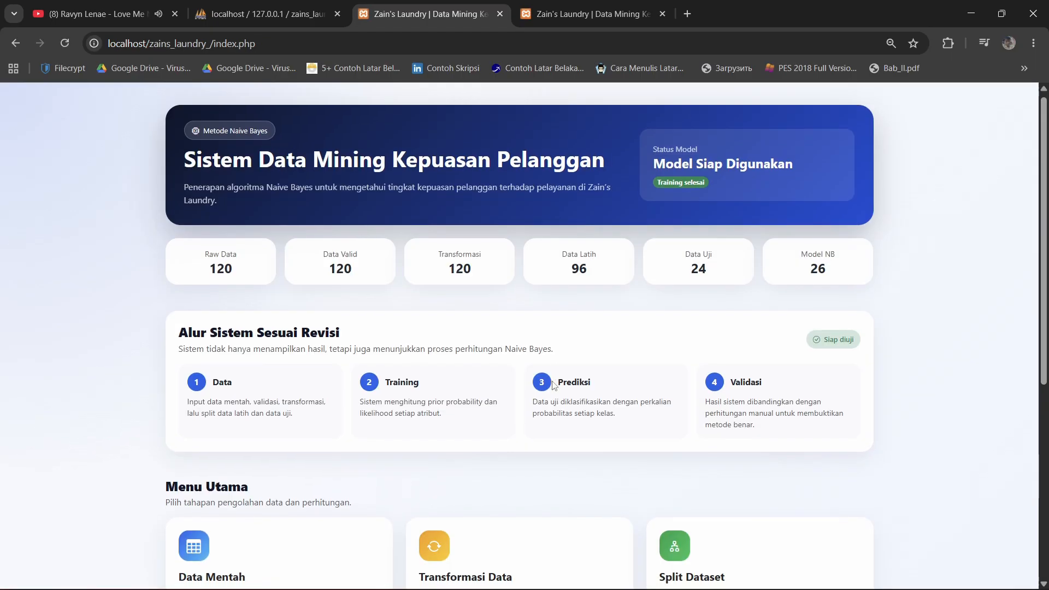
- Compare the Transformasi Data tables of the zains_laundry_ and laundry_zain's versions, ending on the zains_laundry_ one
scroll(554, 386, "down", 2)
left_click(539, 438)
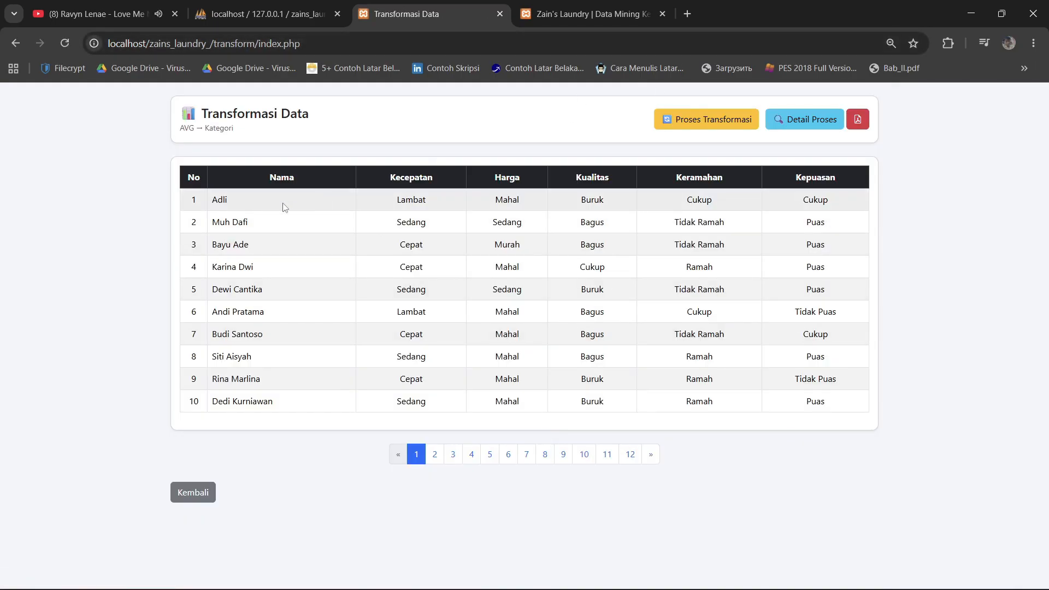
key("ctrl+Tab")
left_click(486, 205)
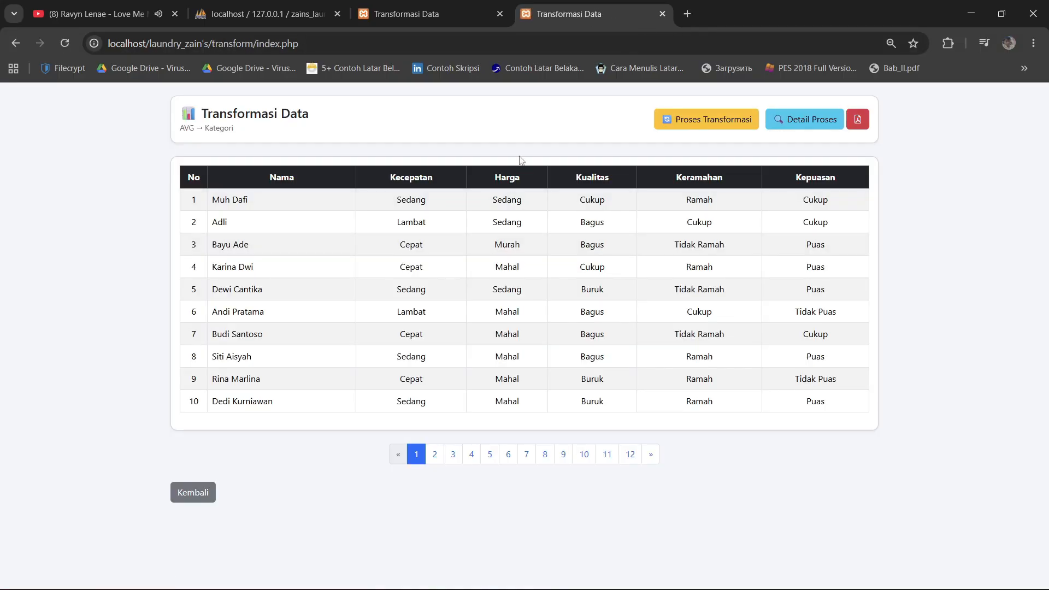
left_click(187, 495)
left_click(427, 14)
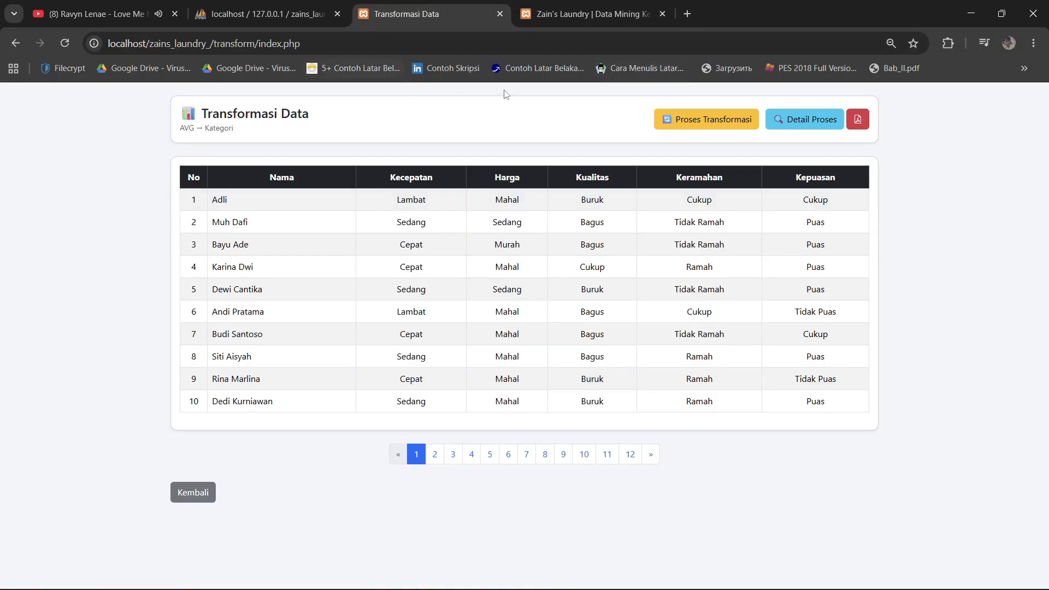
- Examine the transformation process details for Kecepatan, Harga, Kualitas and Keramahan, and return to the home page
left_click(790, 127)
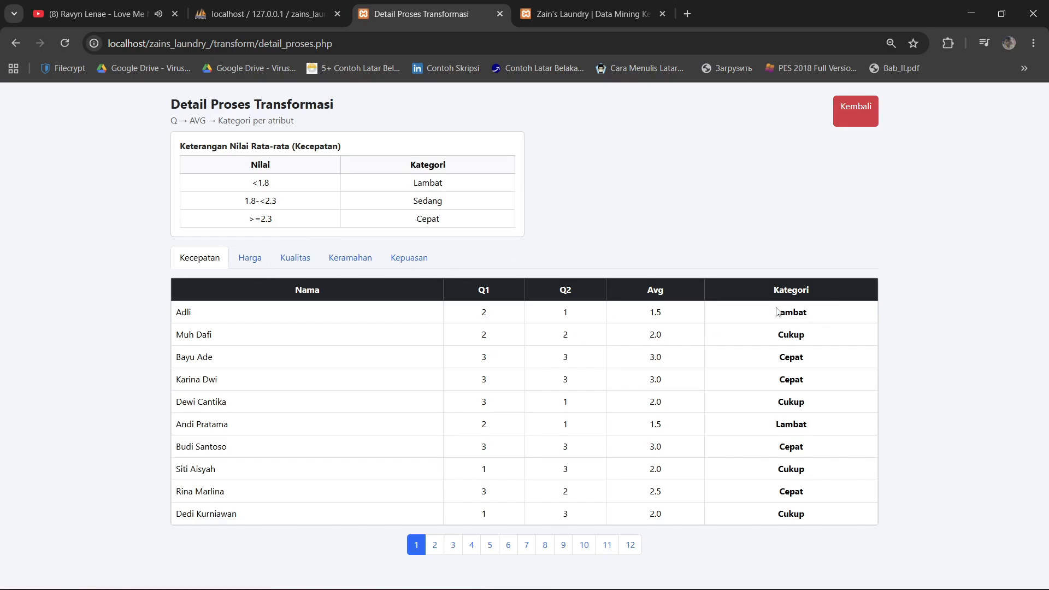
left_click_drag(778, 312, 803, 312)
left_click(263, 259)
left_click(290, 261)
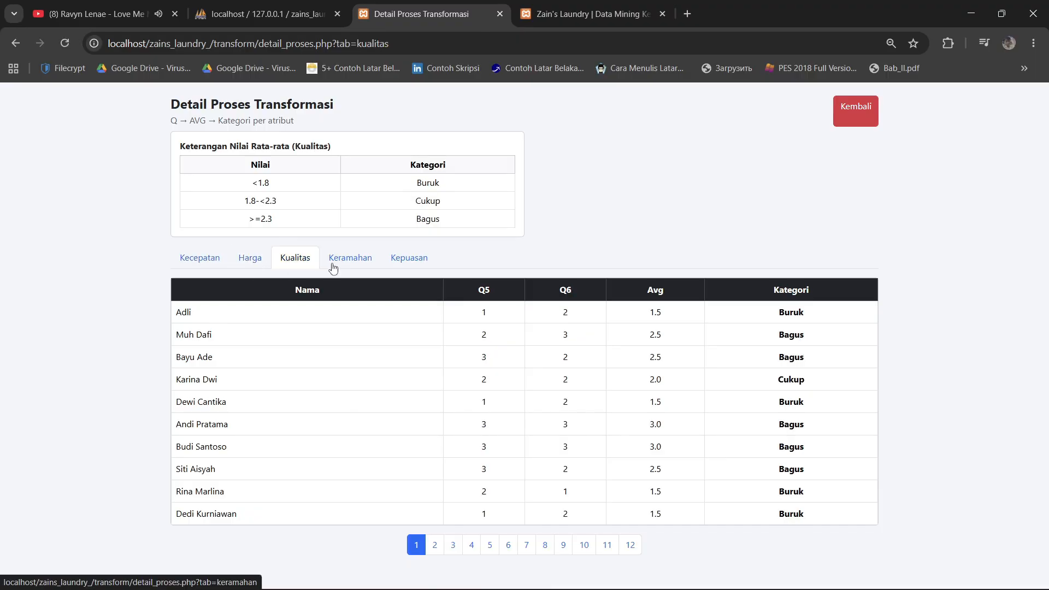
left_click(335, 263)
left_click(866, 125)
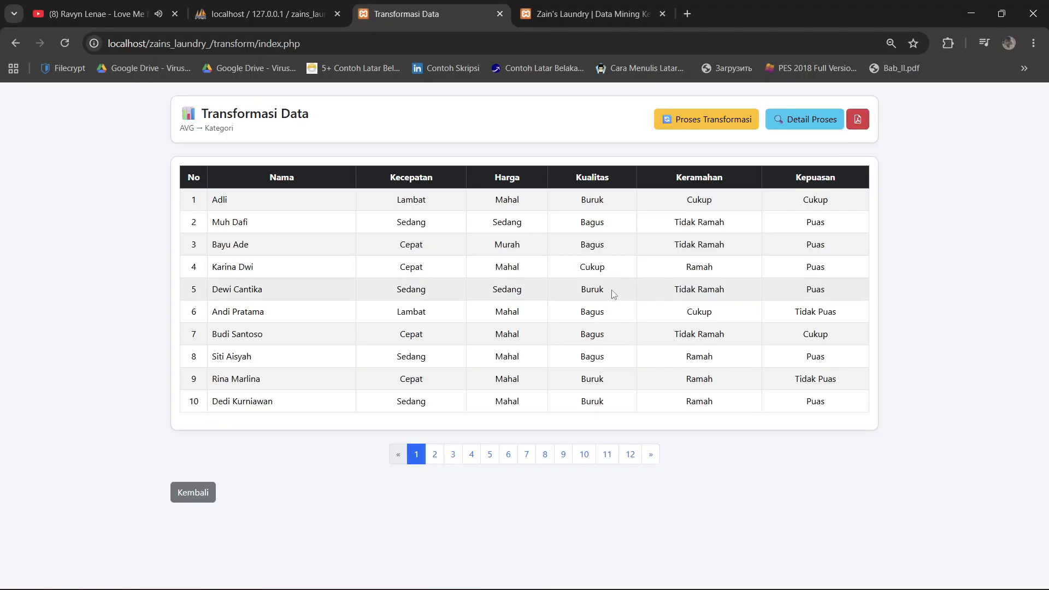
left_click(201, 494)
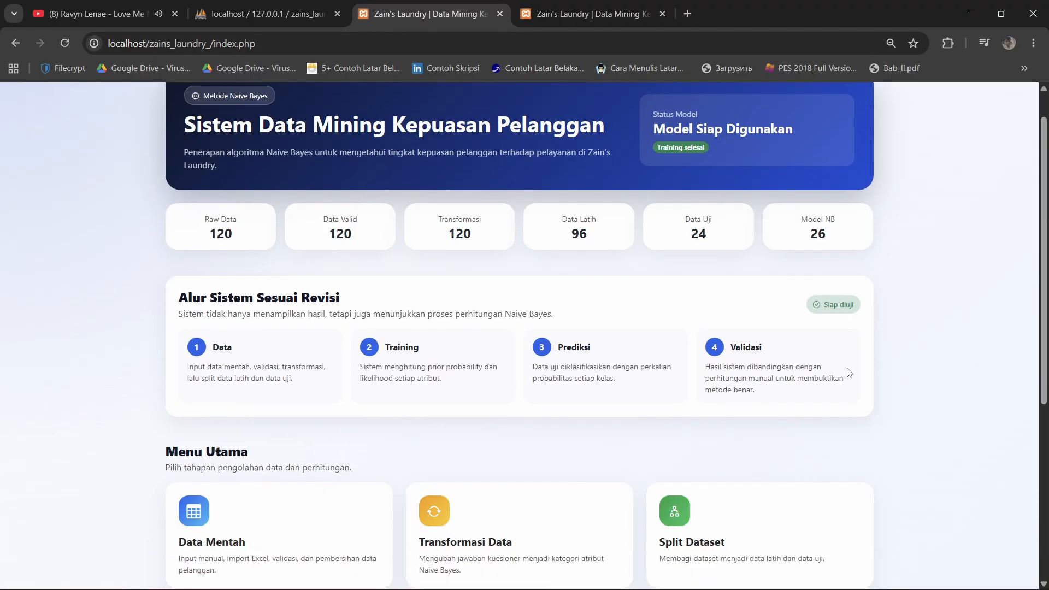
- Open the Split Dataset page in the laundry_zain's version and in the zains_laundry_ version to compare them
scroll(642, 381, "down", 3)
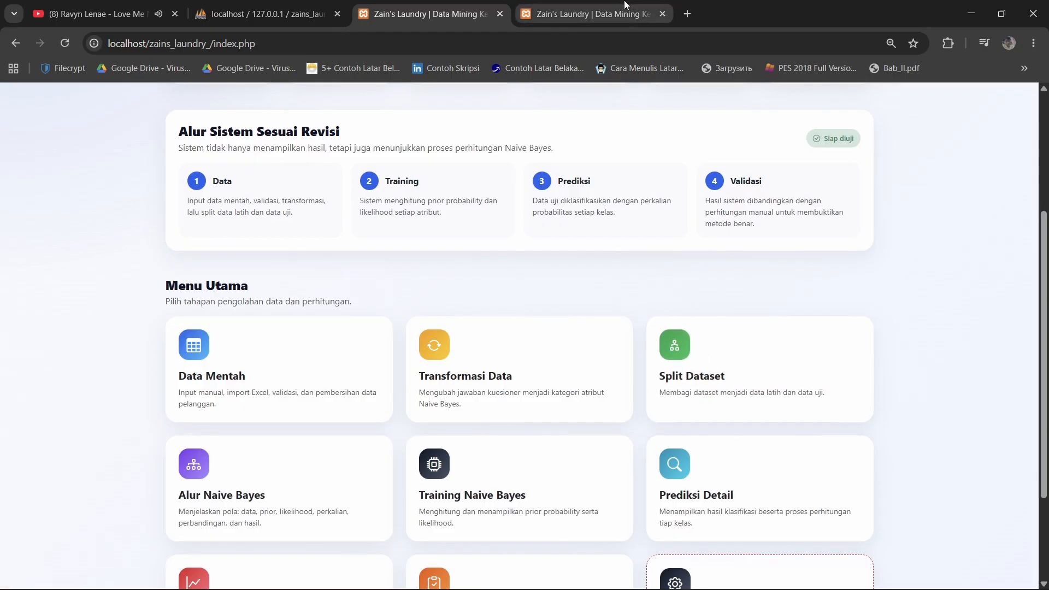
left_click(588, 14)
left_click(760, 257)
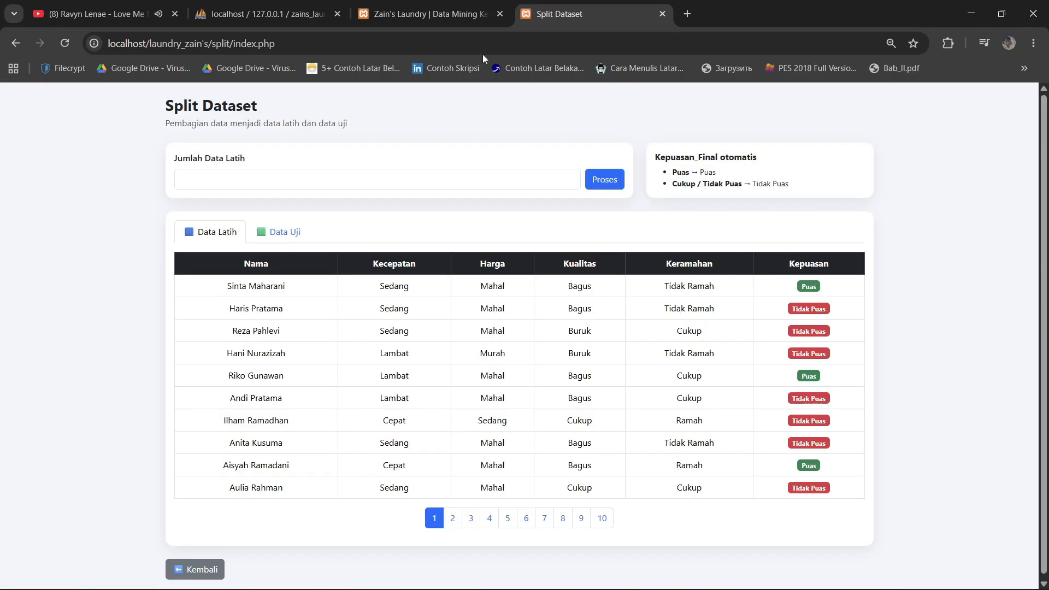
left_click(470, 14)
left_click(729, 438)
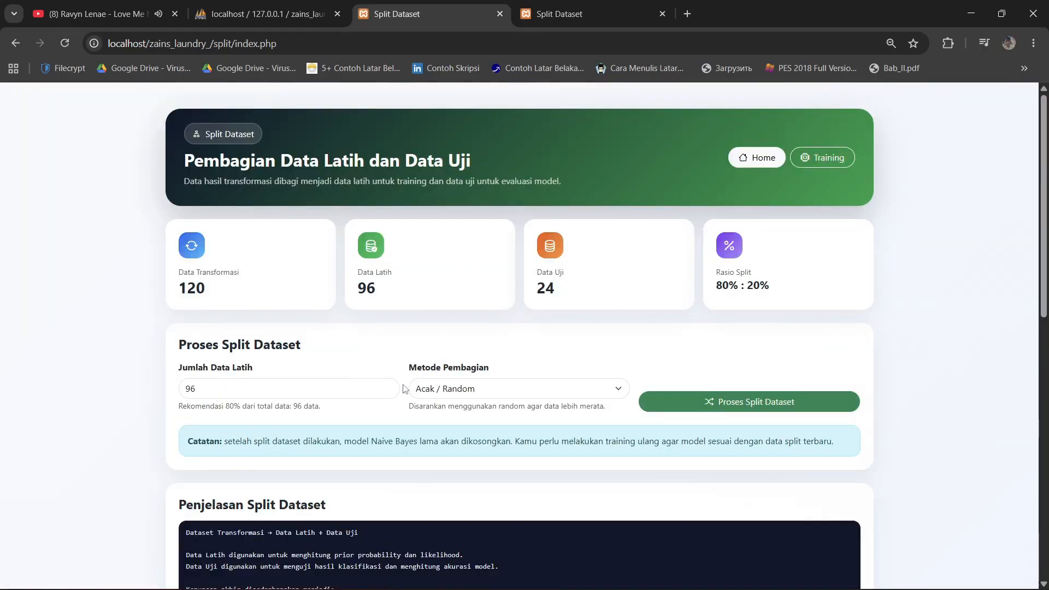
- Review the split ratio and compare the training-data count field with the laundry_zain's version, returning to the zains_laundry_ page
left_click_drag(781, 285, 722, 305)
left_click(729, 333)
left_click(750, 315)
left_click(568, 13)
left_click(280, 183)
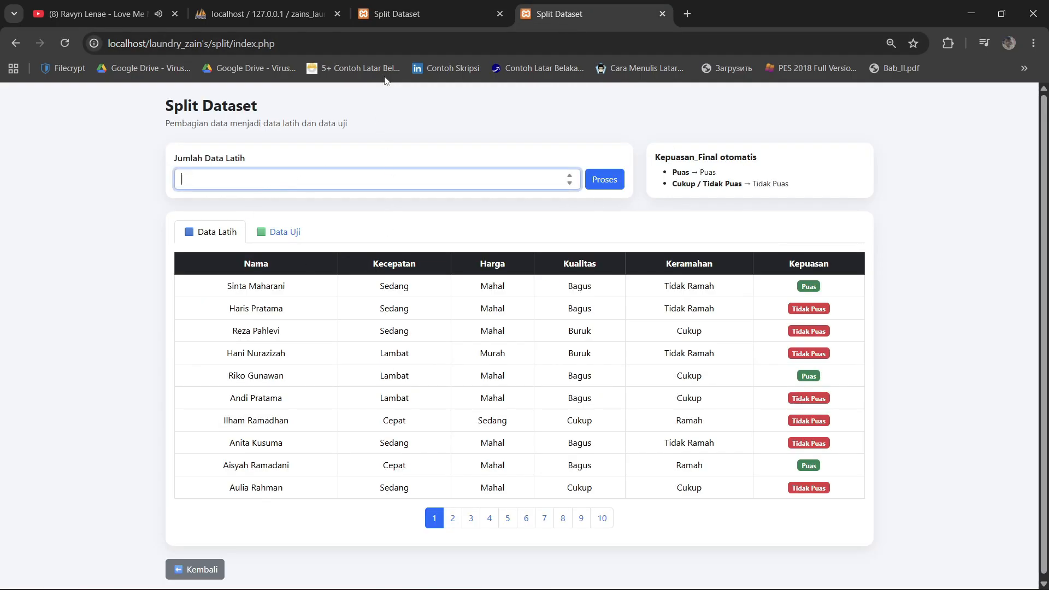
key("ctrl+shift+Tab")
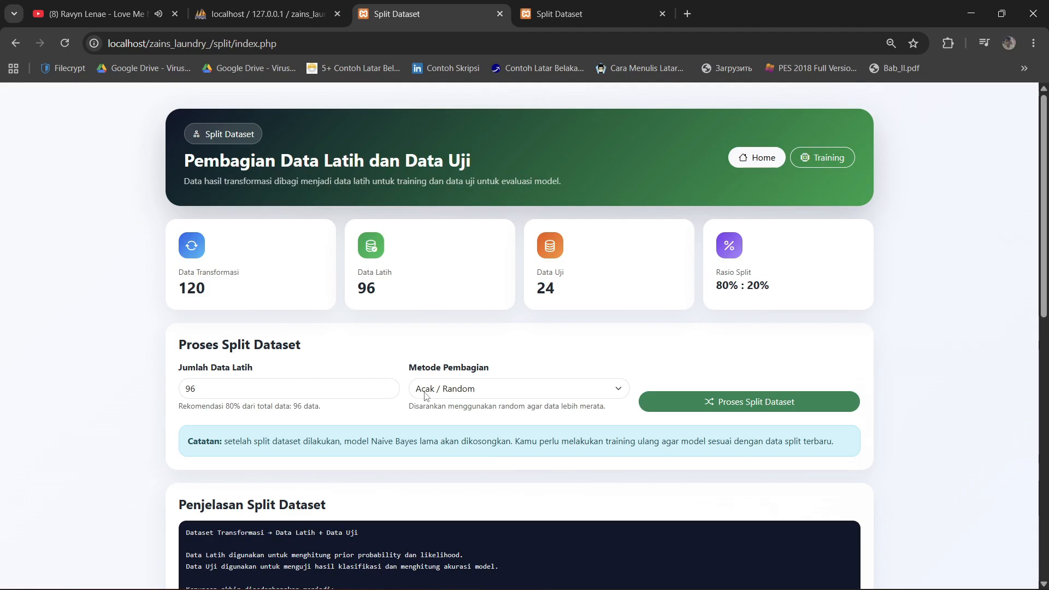
- Split the dataset with 96 training records using the Acak / Random method and acknowledge the completion dialog
scroll(547, 355, "down", 1)
left_click(716, 331)
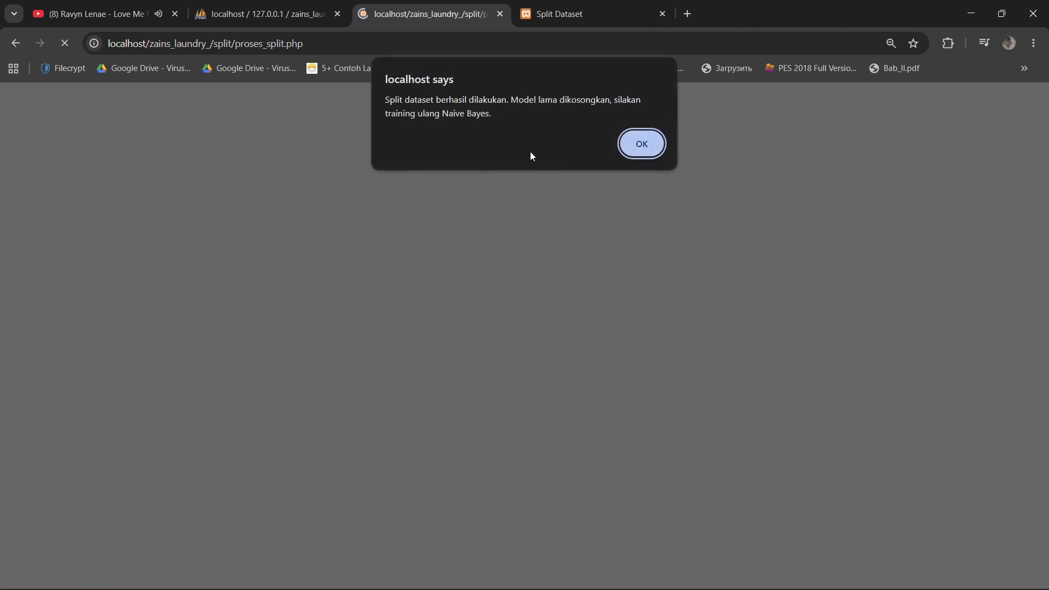
left_click(642, 144)
- Examine the Penjelasan Split Dataset text and the Puas and Tidak Puas counts under Distribusi Data Latih
scroll(379, 421, "down", 4)
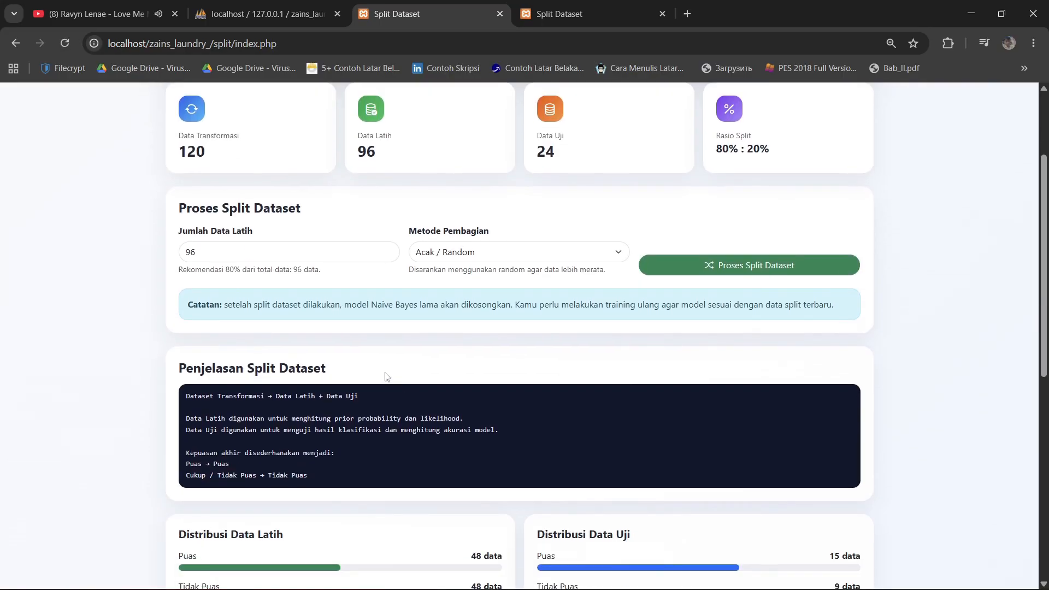
scroll(357, 365, "down", 1)
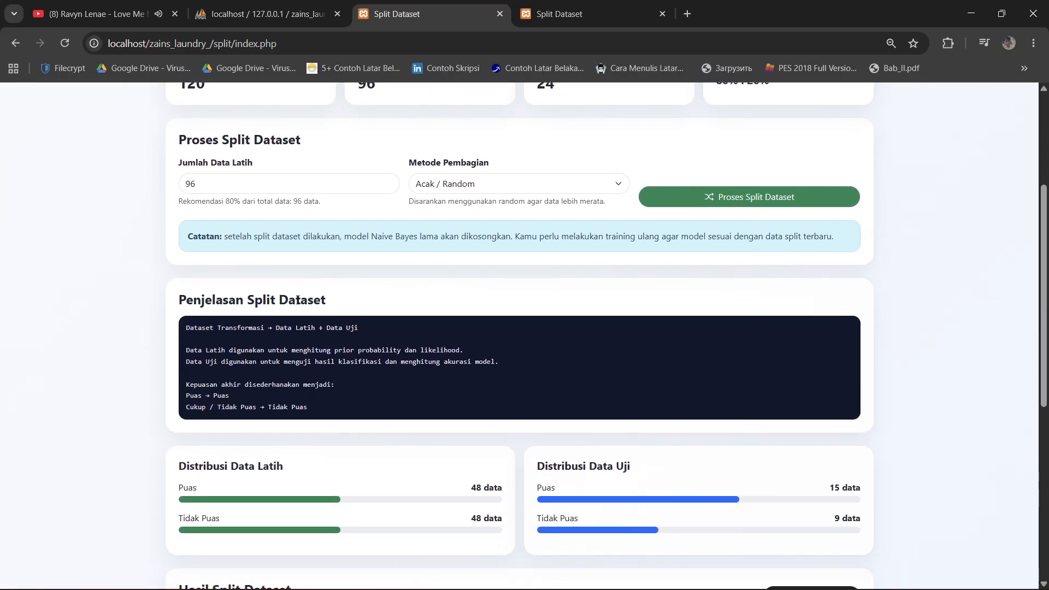
scroll(519, 336, "down", 1)
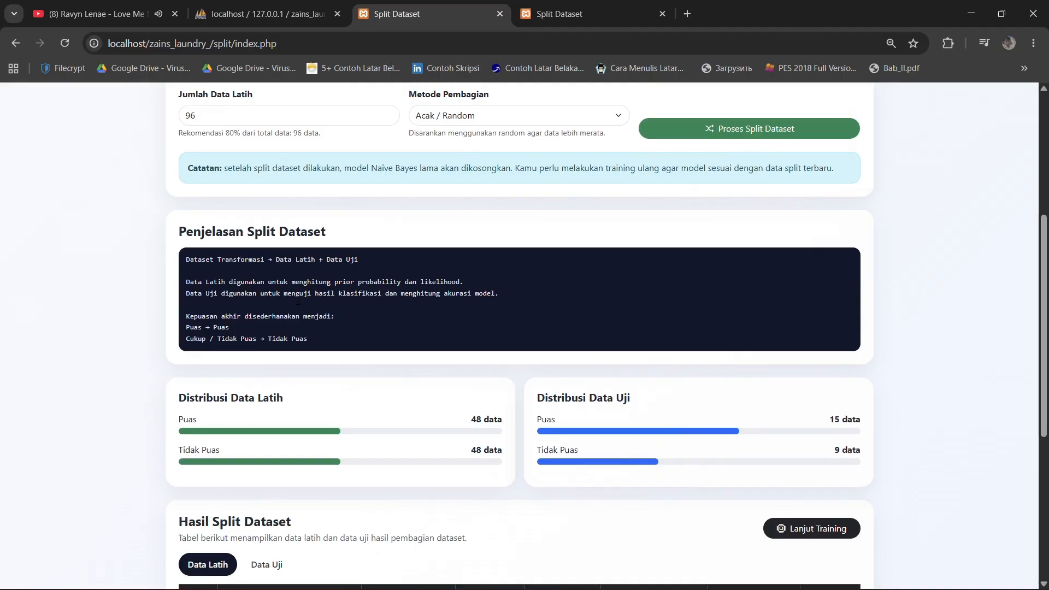
double_click(190, 236)
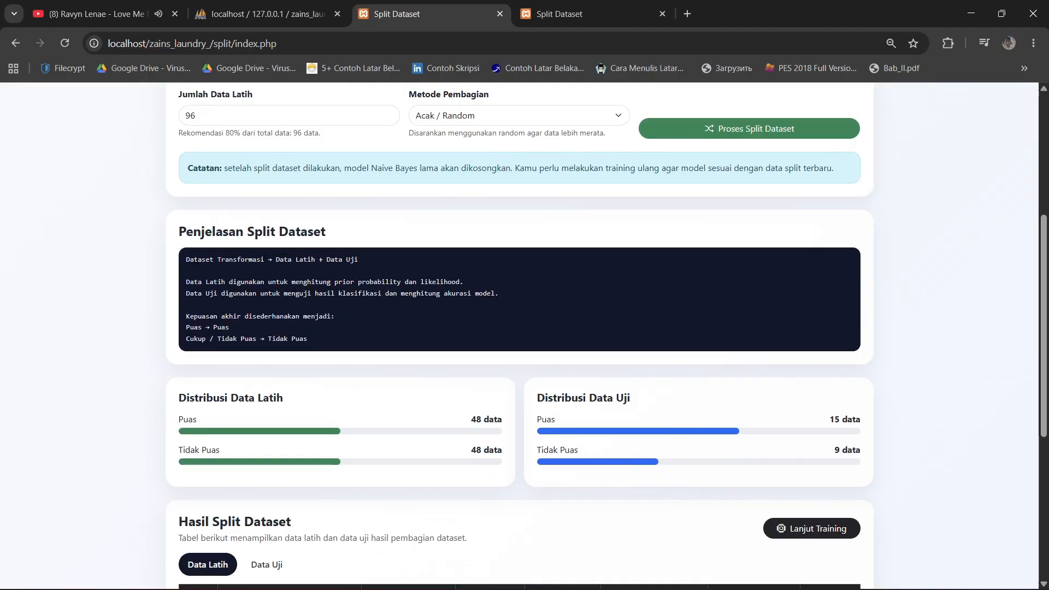
left_click_drag(186, 259, 363, 336)
left_click(359, 361)
left_click_drag(180, 403, 263, 417)
left_click(268, 420)
left_click_drag(503, 419, 490, 451)
left_click(413, 483)
- View the Data Latih table under Hasil Split Dataset, check page 10, and return to page 1
scroll(416, 481, "down", 4)
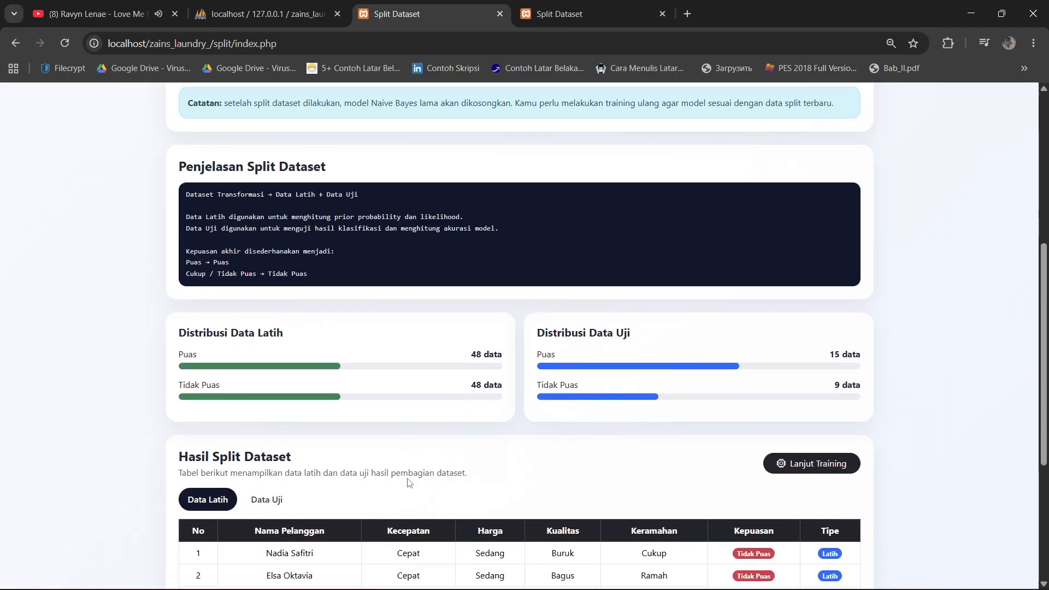
scroll(317, 366, "down", 2)
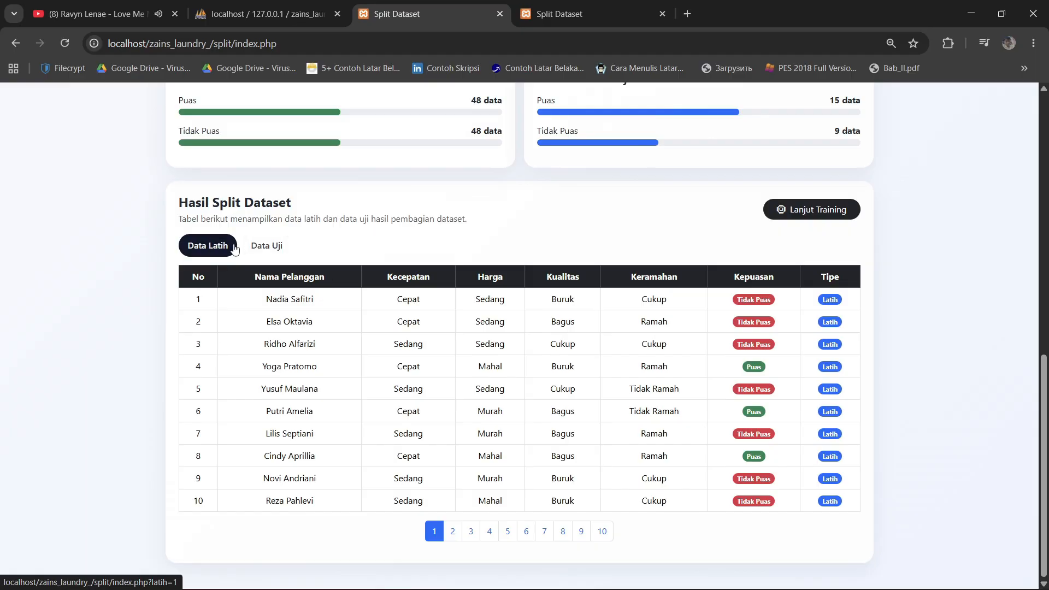
left_click(602, 531)
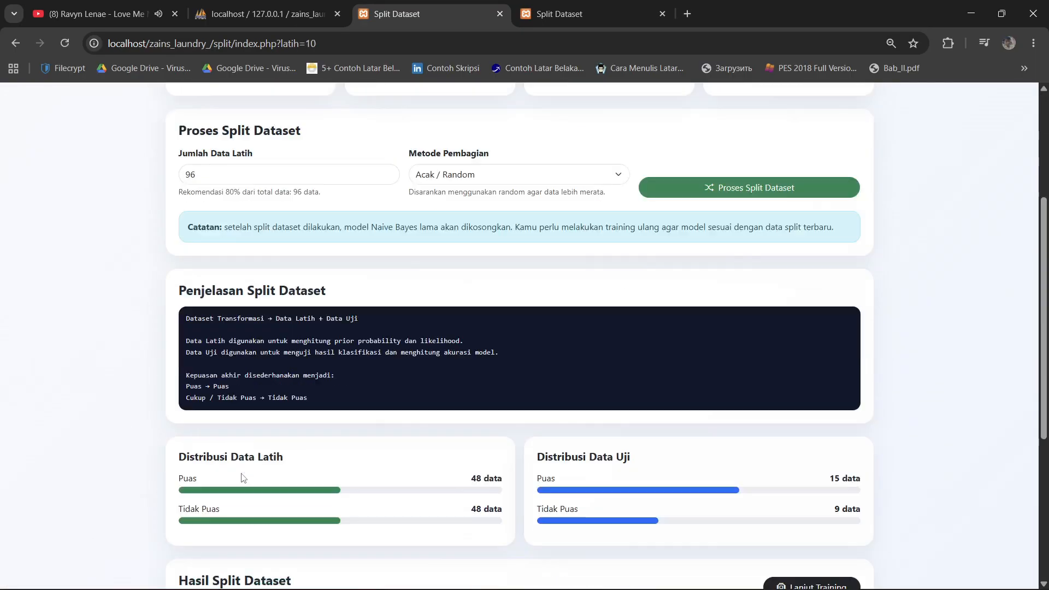
left_click(440, 532)
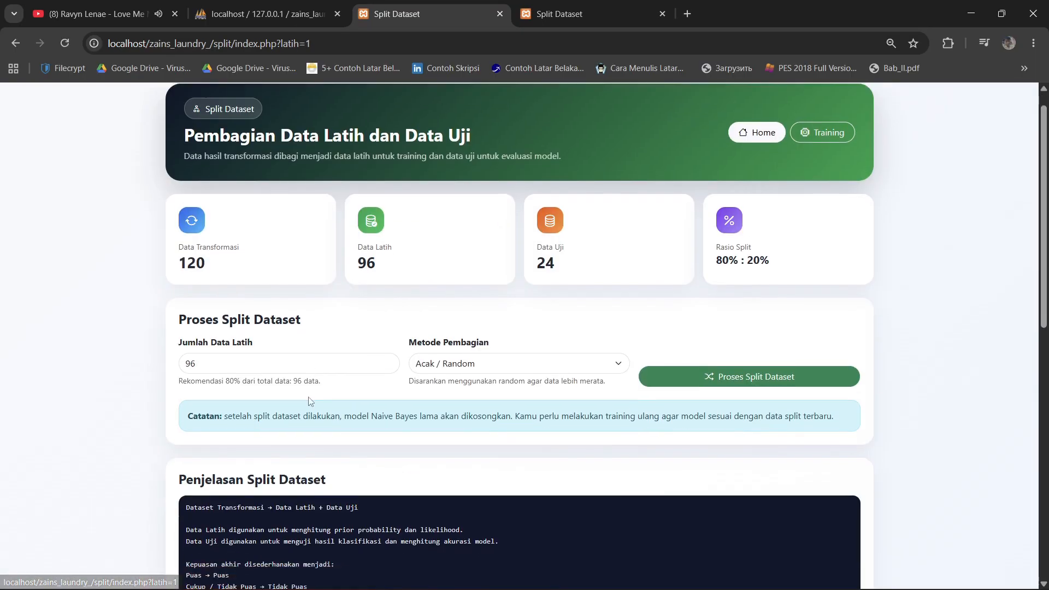
- Show the Data Uji table, check page 3, return to page 1 and examine the Kepuasan Aktual column
left_click(283, 366)
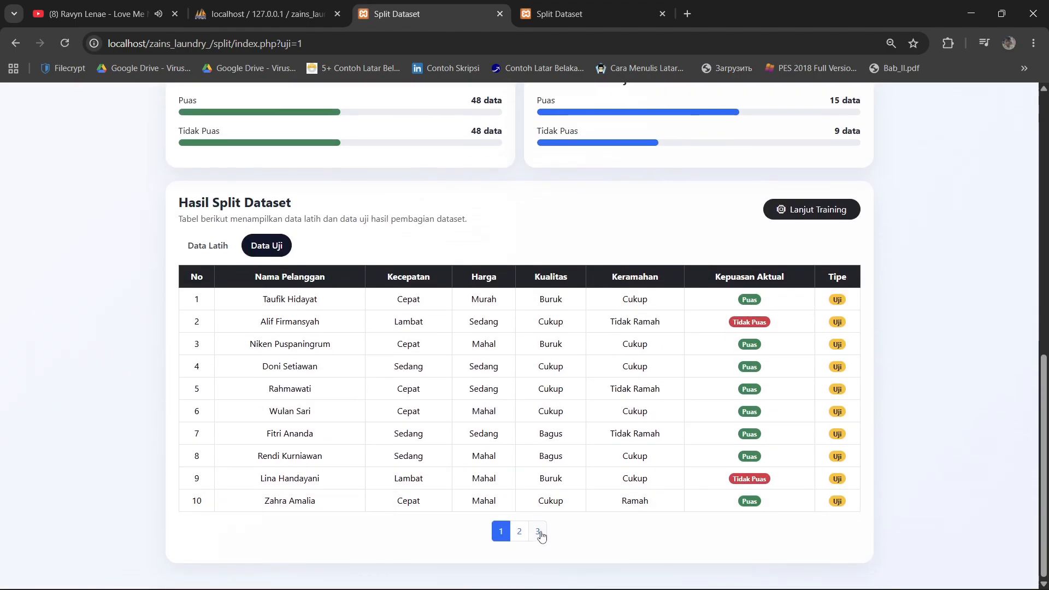
left_click(541, 534)
left_click(500, 528)
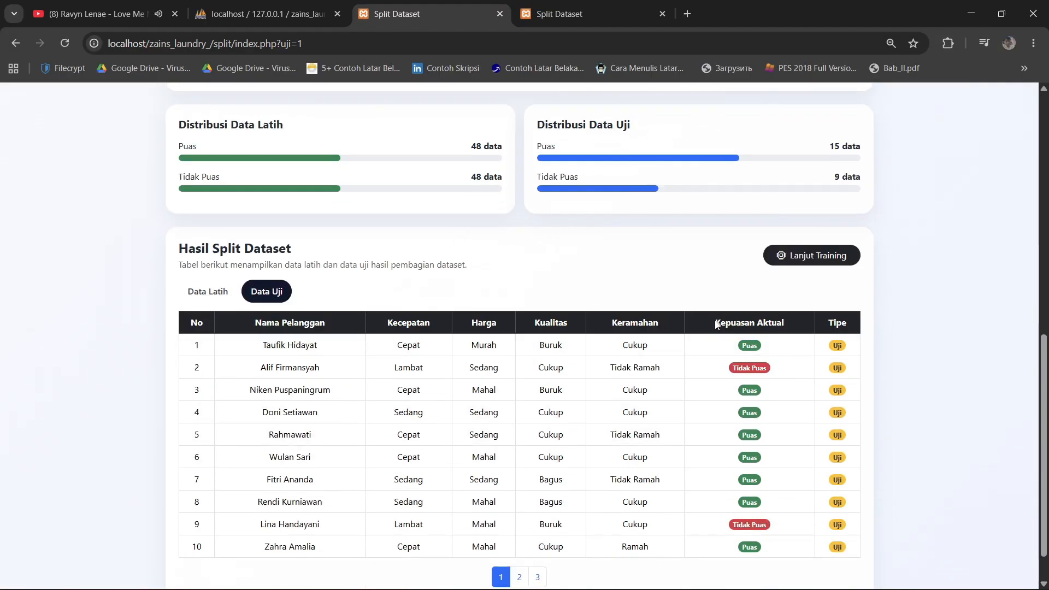
left_click_drag(726, 322, 772, 322)
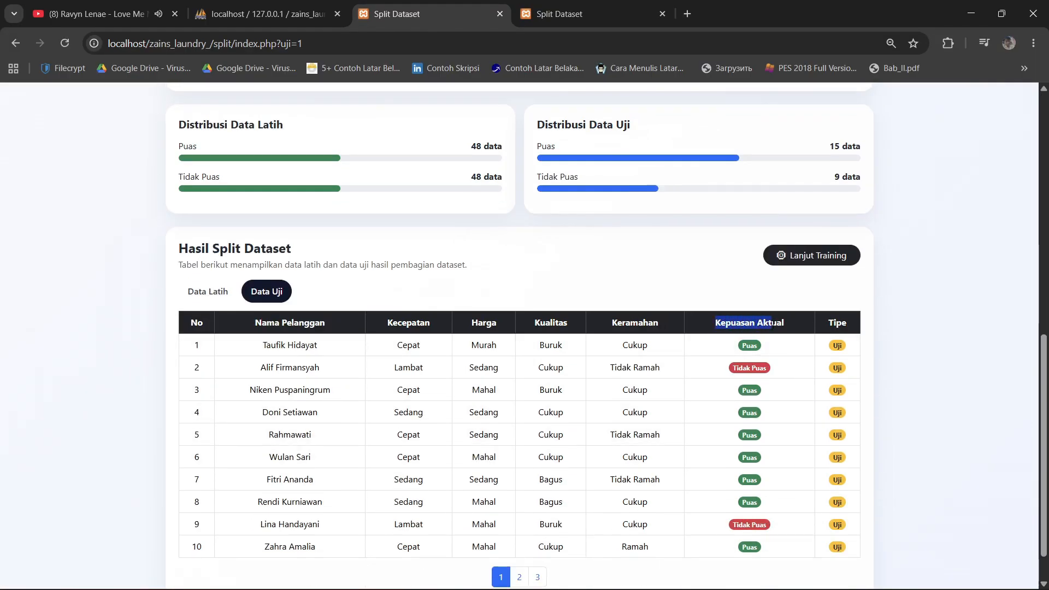
left_click(775, 357)
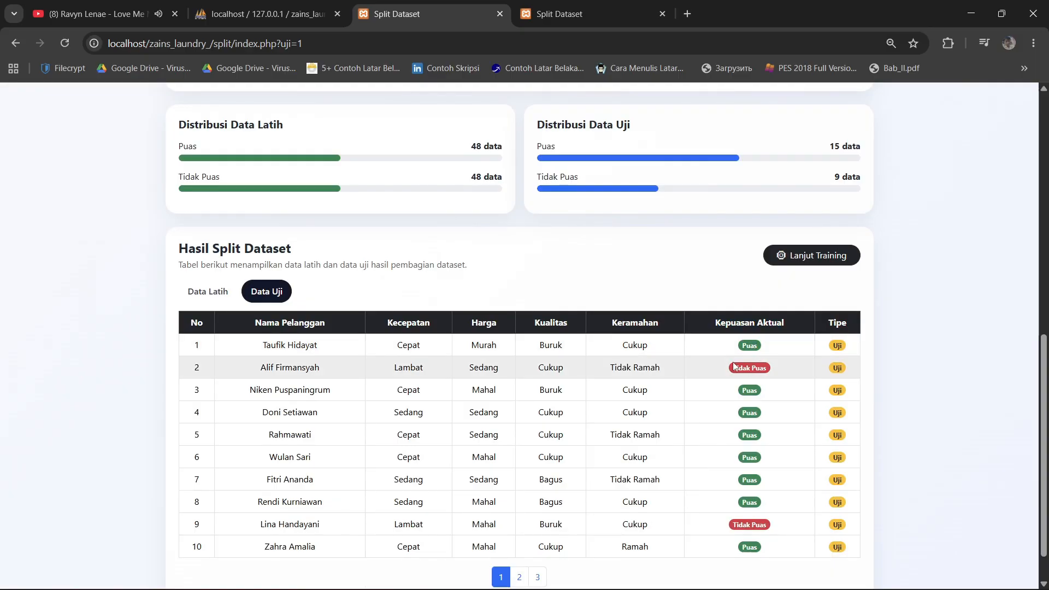
- Continue from the split results to the training page and run the Naive Bayes training
scroll(713, 421, "up", 3)
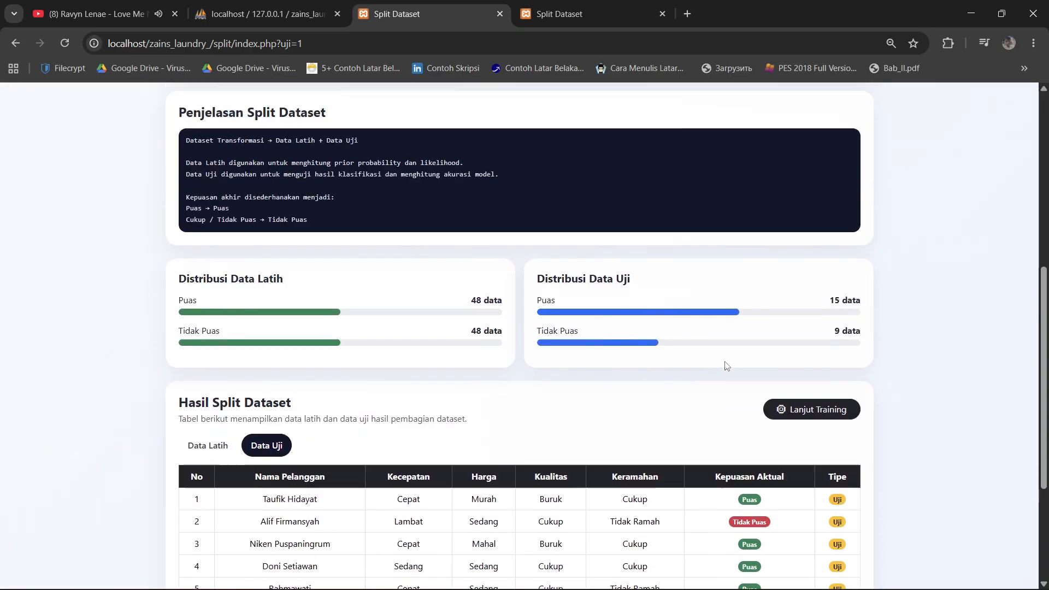
scroll(727, 366, "up", 7)
scroll(644, 378, "down", 6)
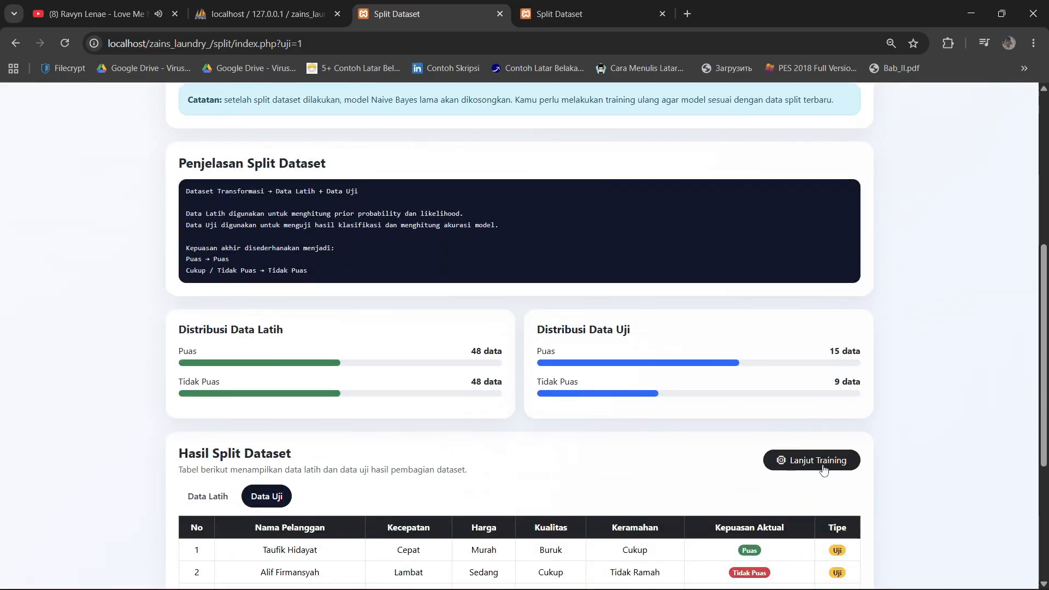
left_click(824, 469)
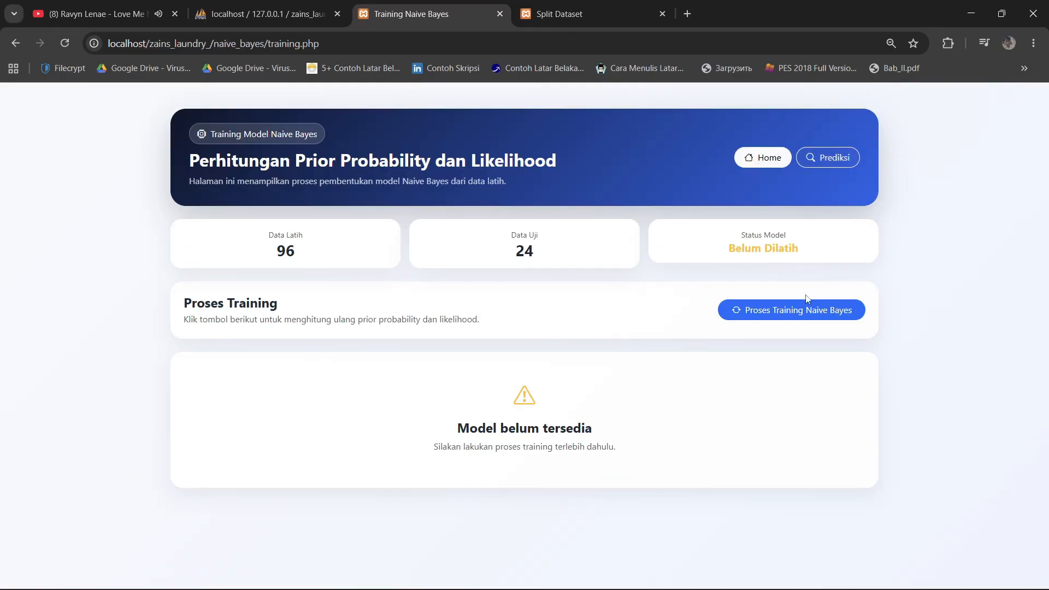
left_click(790, 310)
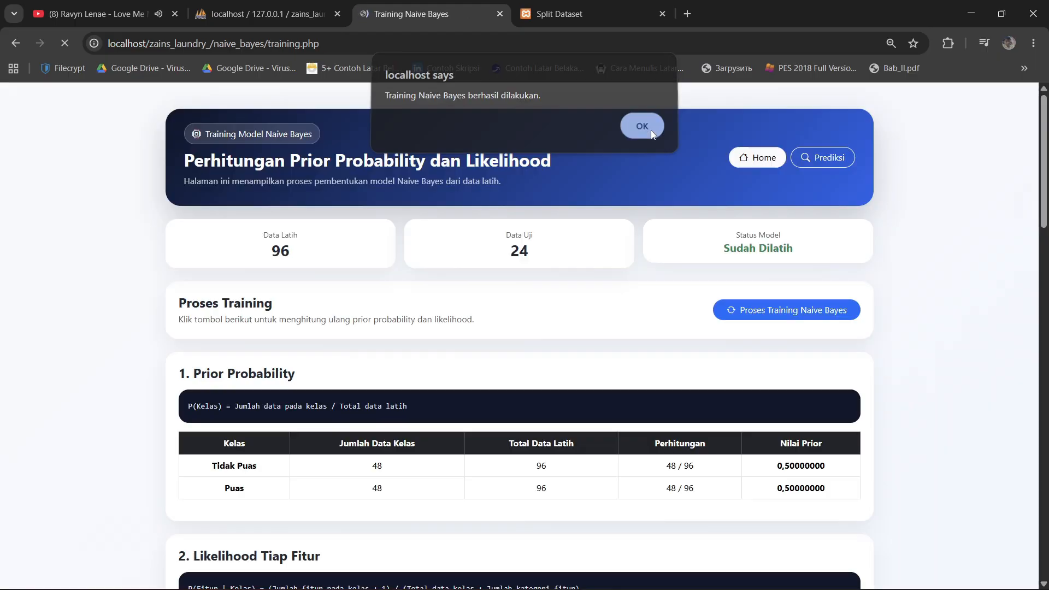
left_click(643, 126)
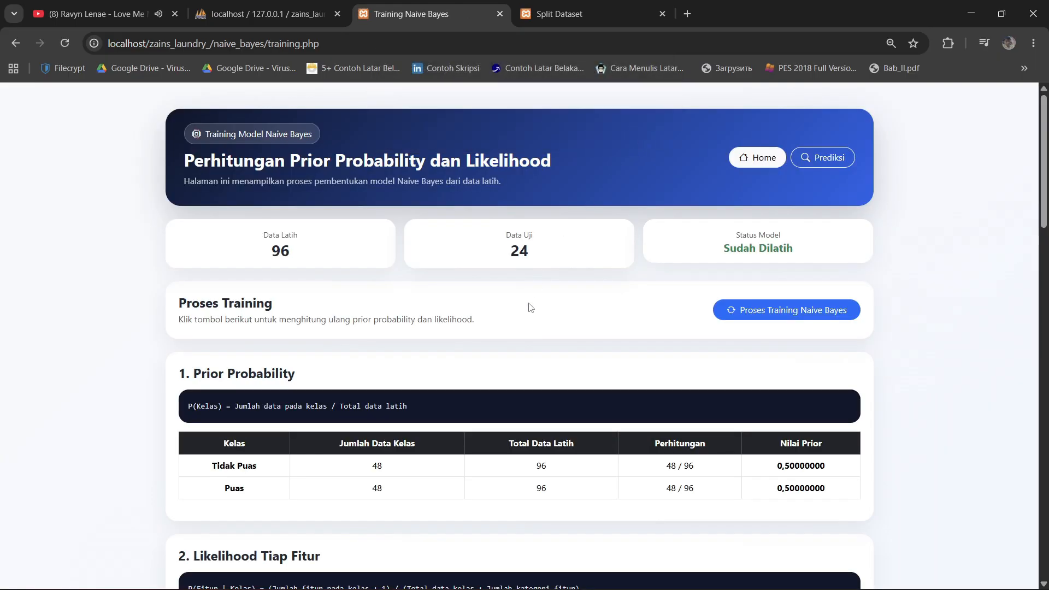
- Skim the new training results, and open the laundry_zain's training page to review its tables through Contoh Perhitungan Manual
scroll(530, 306, "down", 3)
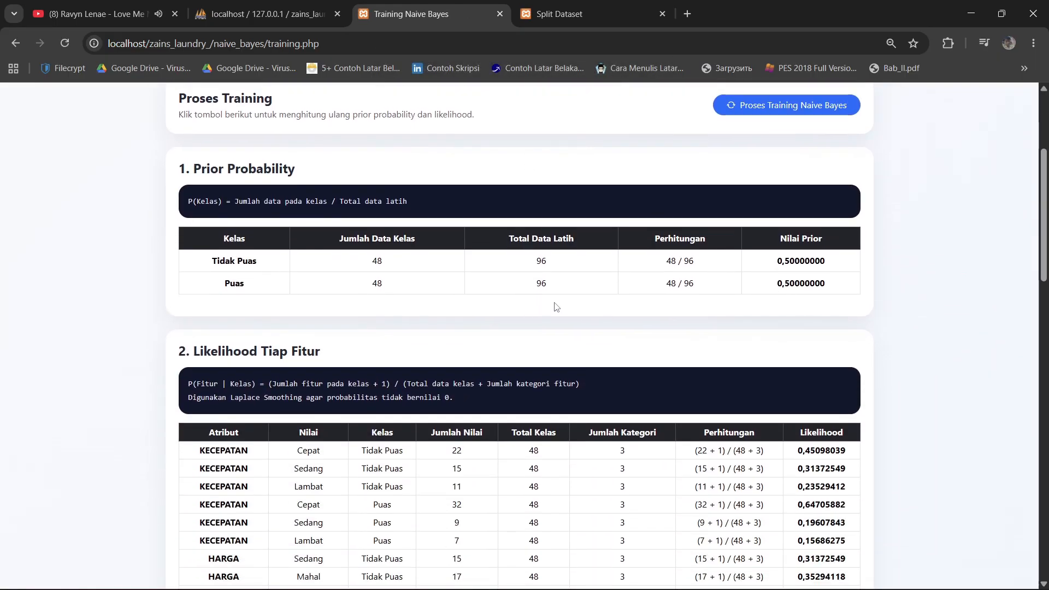
scroll(564, 311, "up", 5)
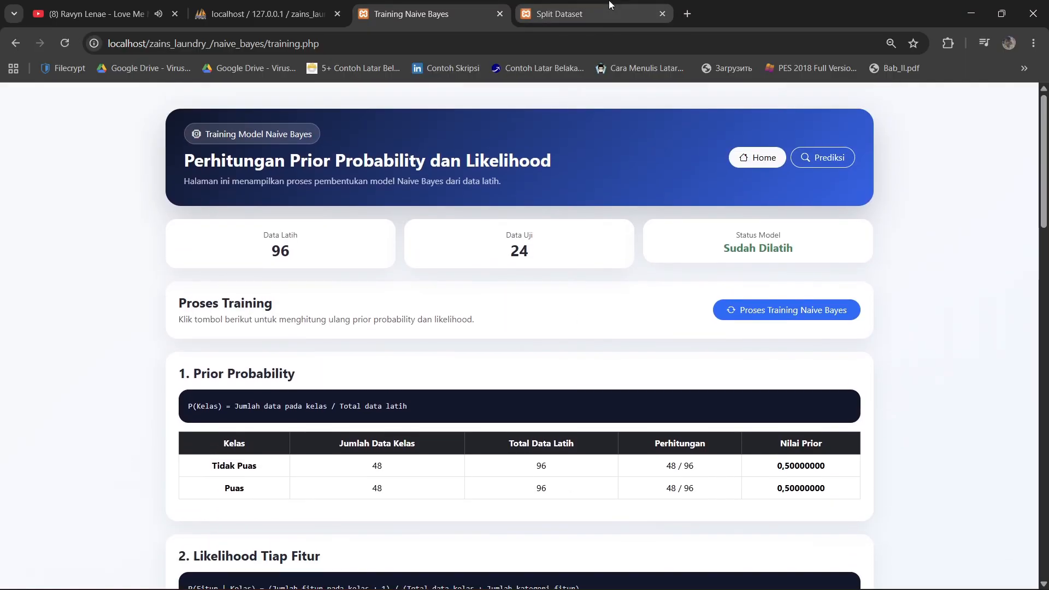
left_click(601, 11)
left_click(186, 570)
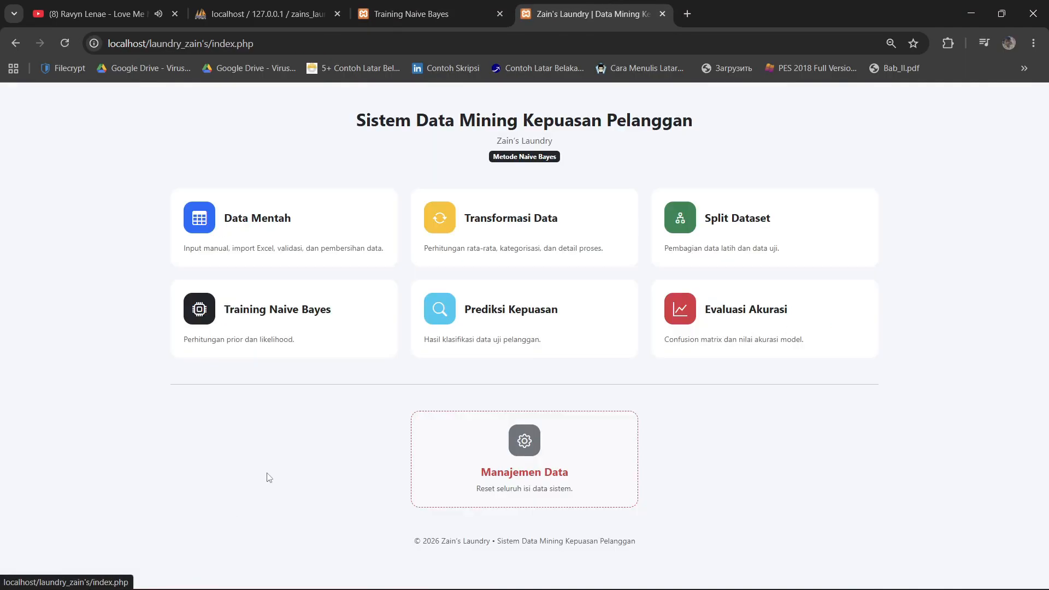
left_click(335, 314)
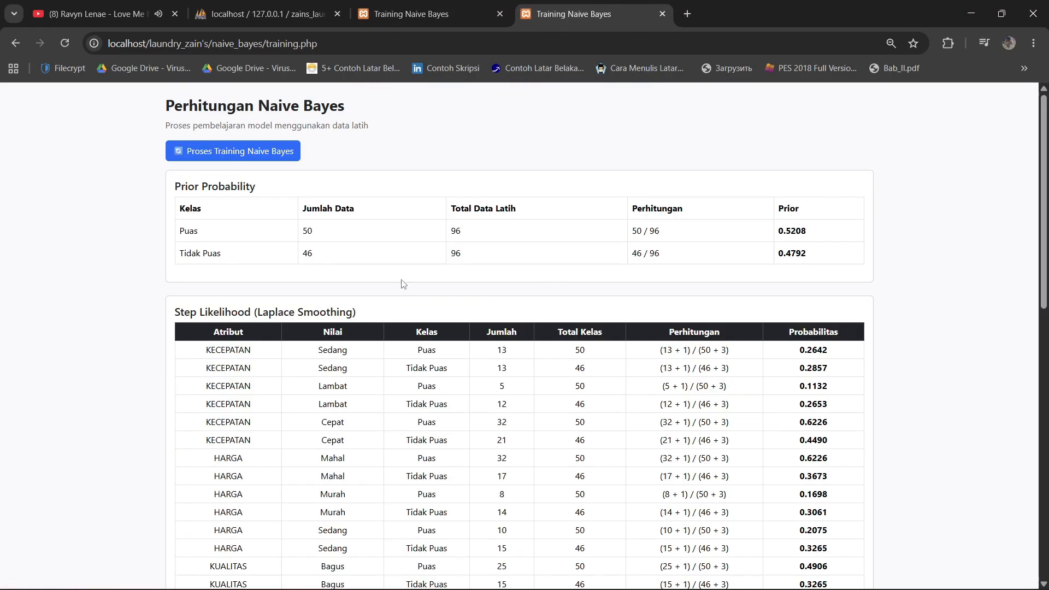
scroll(400, 208, "down", 12)
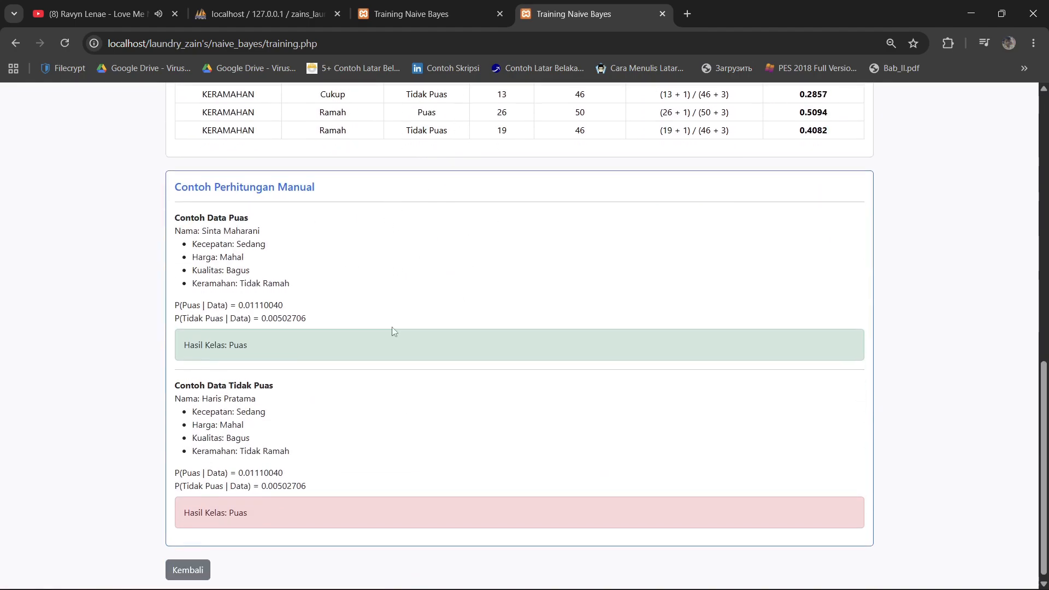
- Return to the zains_laundry_ training page and examine the Prior Probability formula, class counts and prior values
left_click(402, 13)
scroll(462, 312, "down", 7)
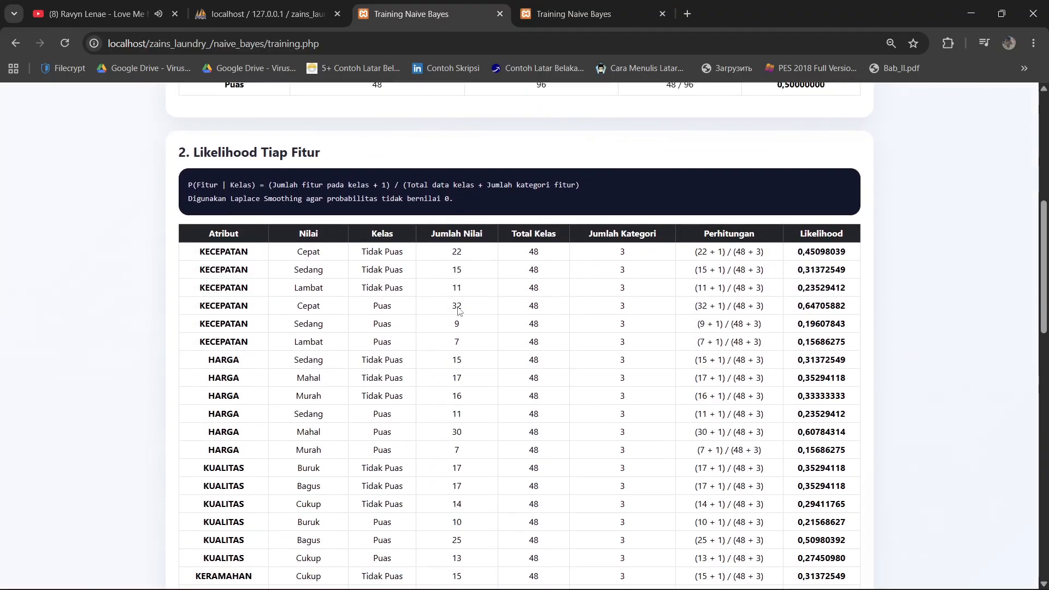
scroll(246, 192, "up", 4)
left_click_drag(176, 174, 284, 161)
left_click(297, 187)
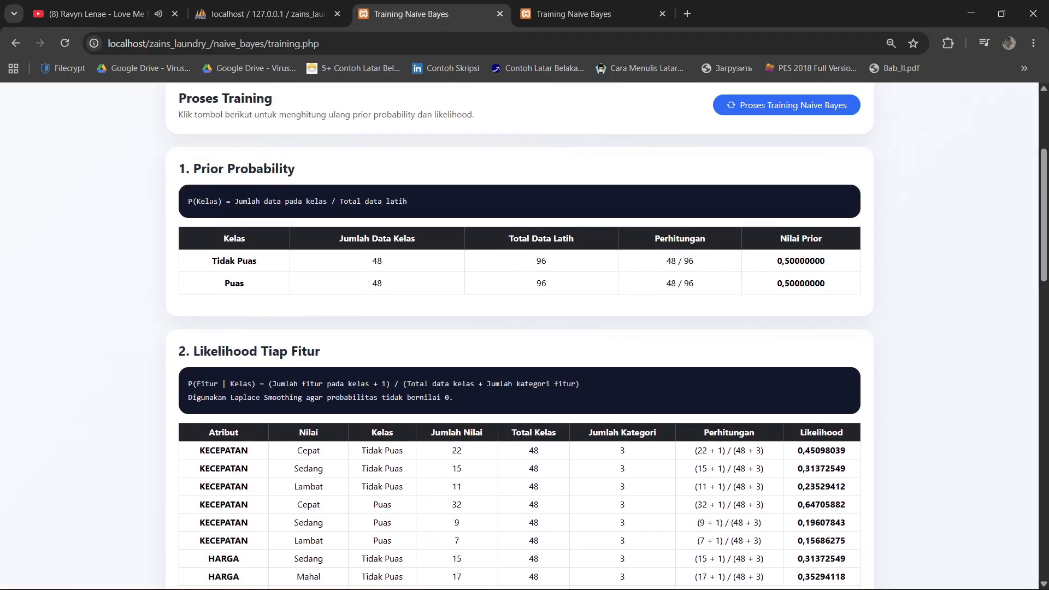
left_click_drag(186, 201, 437, 210)
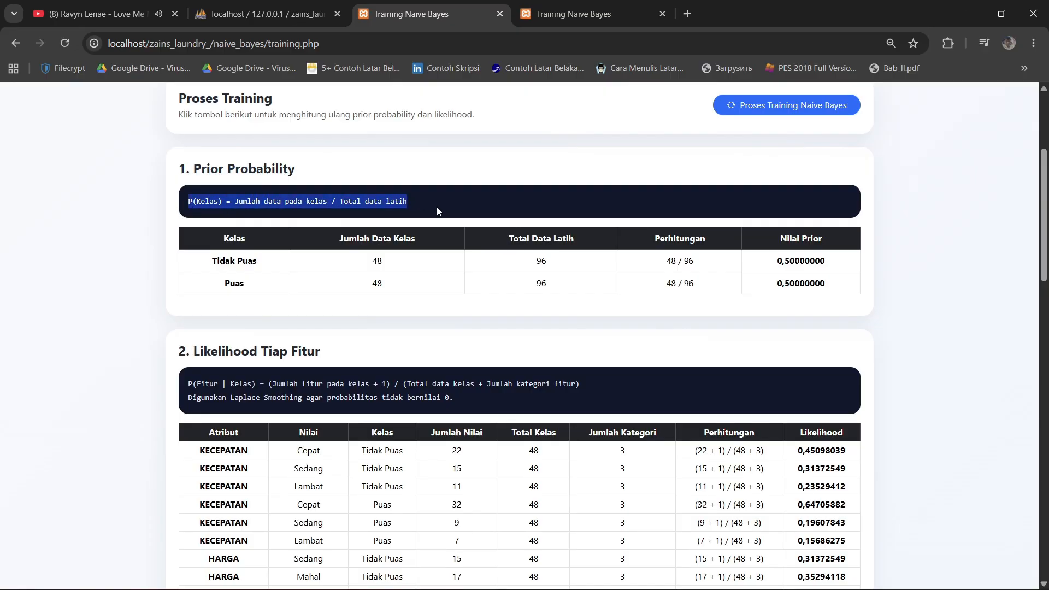
left_click(410, 215)
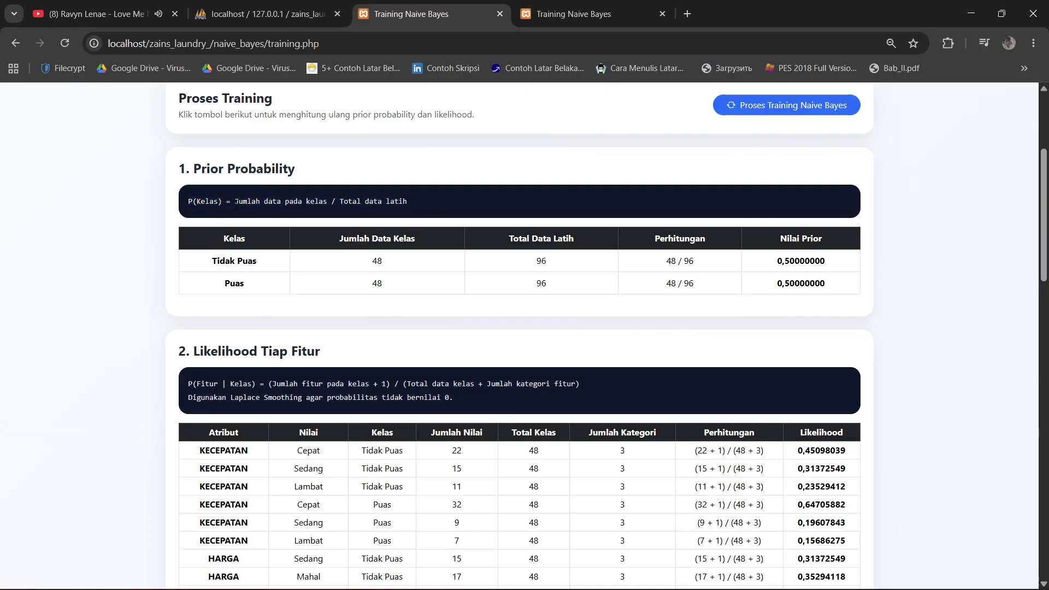
left_click_drag(236, 201, 359, 190)
left_click(369, 256)
left_click_drag(780, 272, 828, 295)
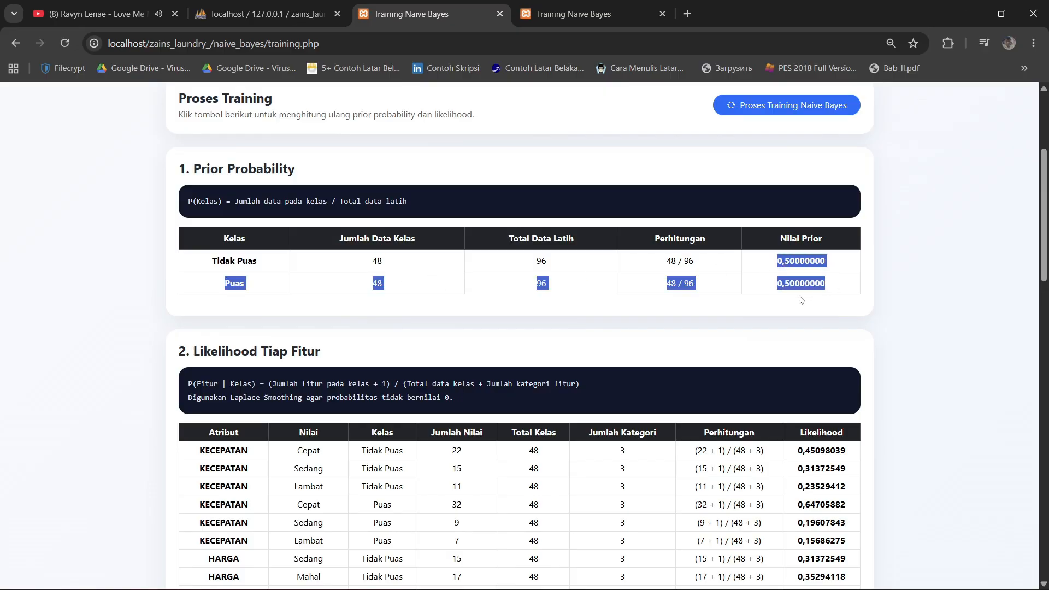
left_click(760, 327)
- Examine the Likelihood Tiap Fitur formula and table, comparing them with the Step Likelihood table in the laundry_zain's version
scroll(513, 366, "down", 5)
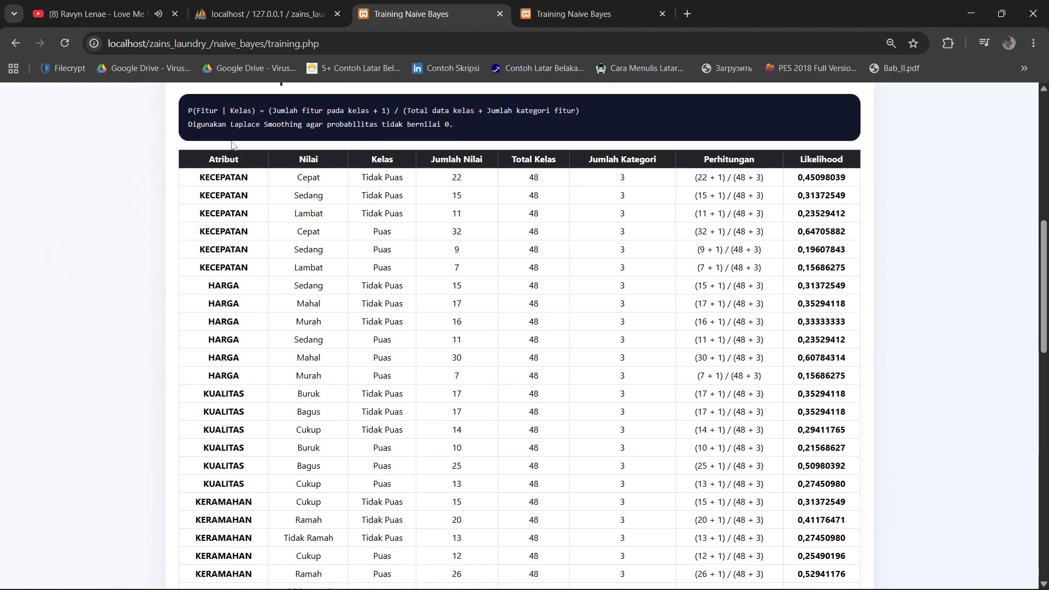
scroll(213, 153, "up", 1)
left_click_drag(180, 148, 296, 145)
left_click(326, 147)
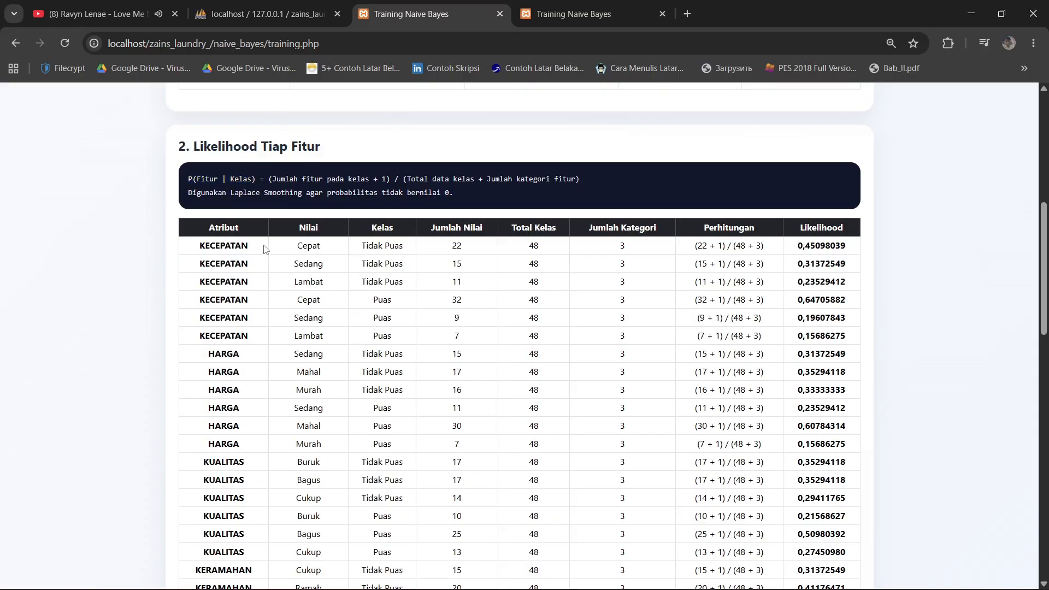
key("ctrl+Tab")
scroll(457, 358, "up", 5)
key("ctrl+shift+Tab")
left_click_drag(451, 200, 166, 179)
left_click(165, 179)
left_click(605, 6)
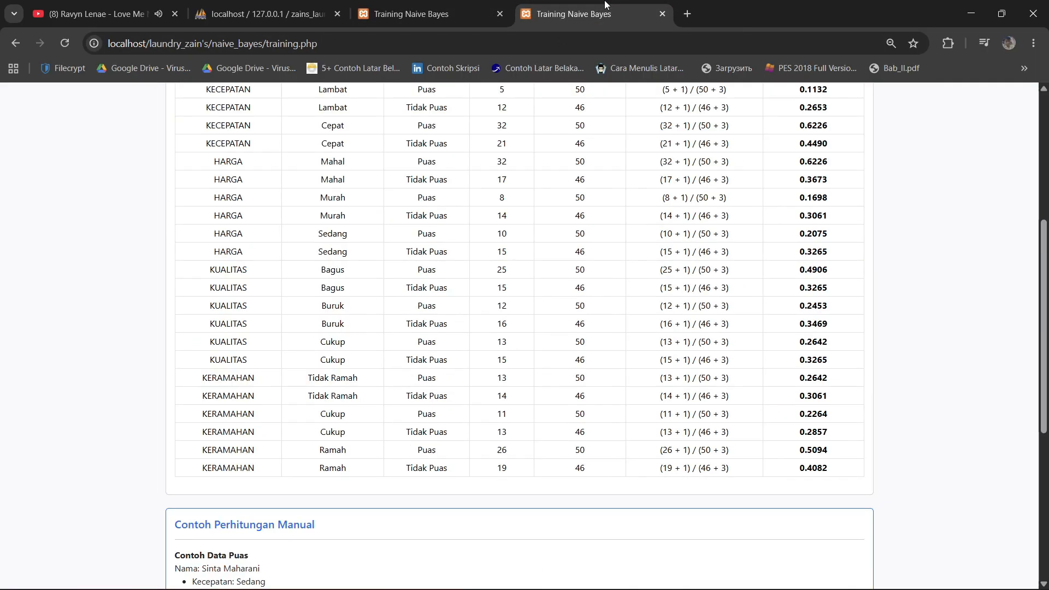
scroll(468, 232, "up", 10)
- Return to the zains_laundry_ training page and examine Contoh Perhitungan Data Uji, including its note, sample attributes and Kelas Aktual
left_click(411, 14)
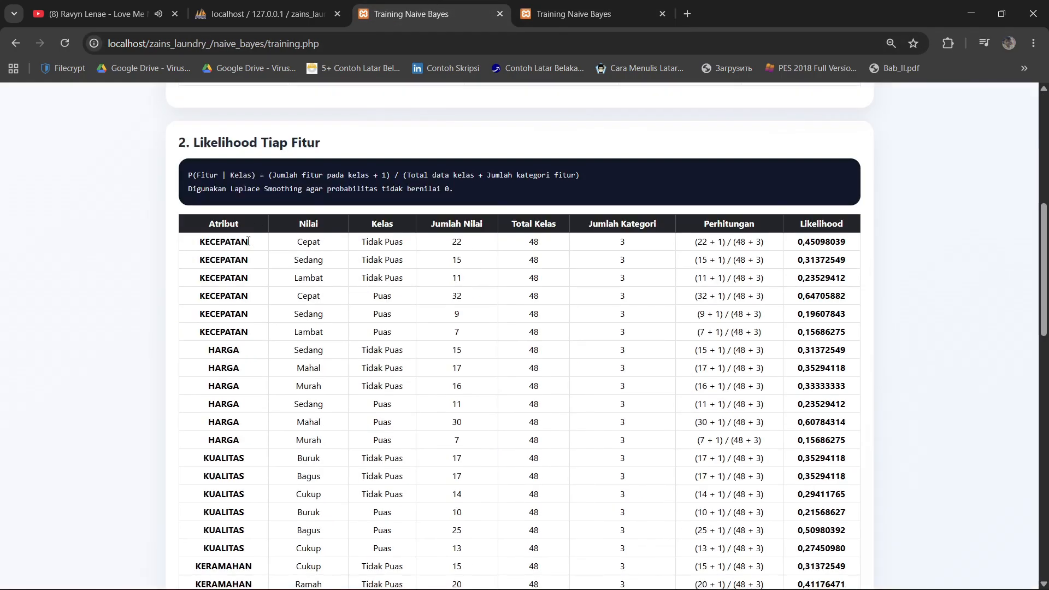
scroll(249, 241, "down", 10)
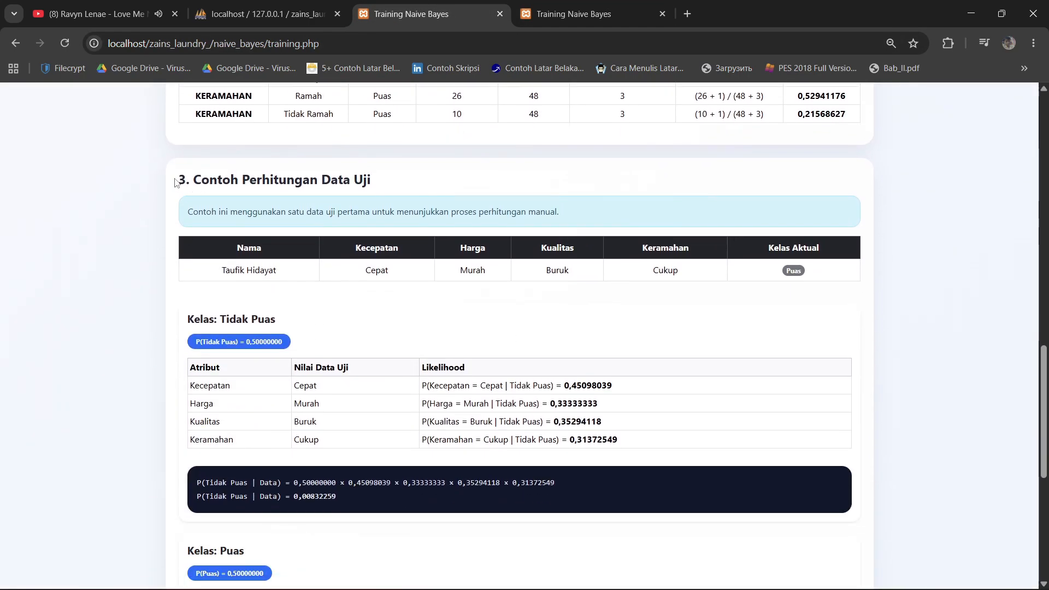
left_click_drag(175, 182, 322, 172)
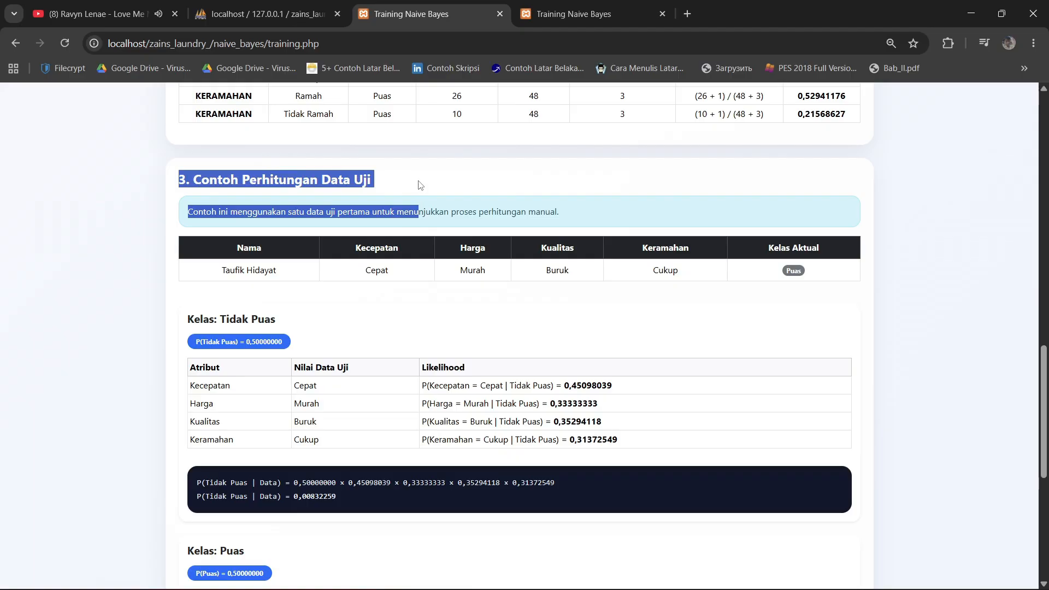
left_click(352, 217)
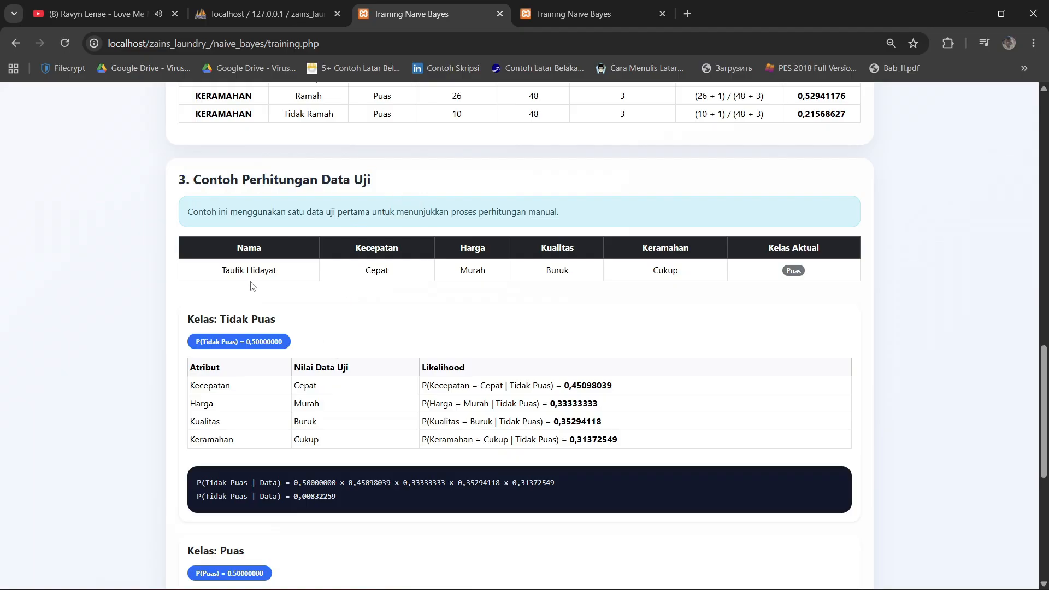
left_click_drag(210, 215, 308, 234)
left_click(312, 237)
left_click_drag(238, 249, 263, 273)
left_click(309, 286)
left_click_drag(755, 264, 826, 257)
left_click(813, 274)
- Examine the Kelas: Tidak Puas attribute likelihoods in the sample calculation, checking them against the Likelihood Tiap Fitur table
scroll(210, 317, "down", 3)
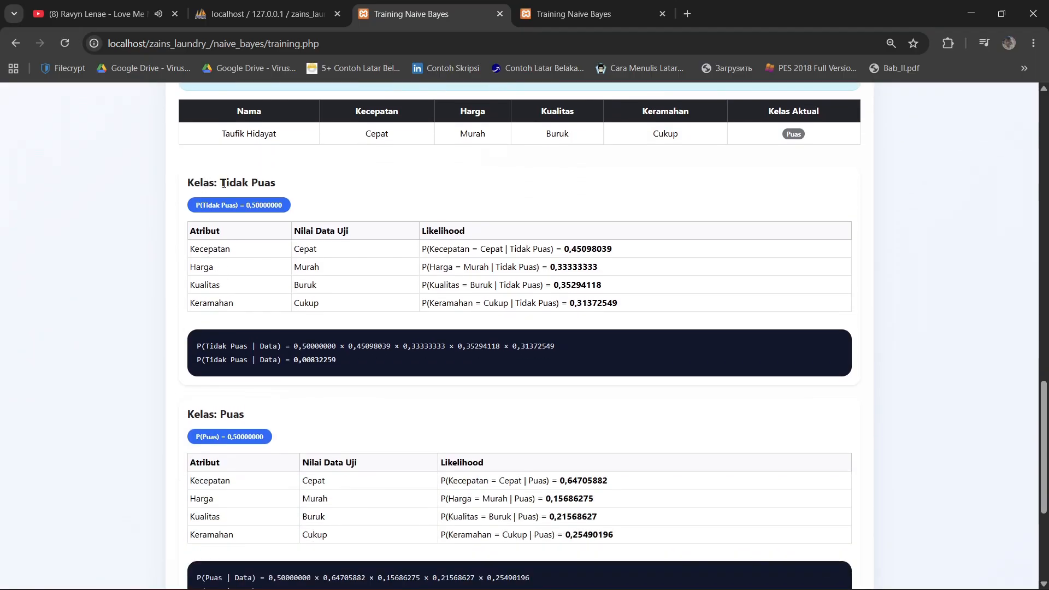
left_click_drag(224, 183, 275, 197)
left_click(277, 246)
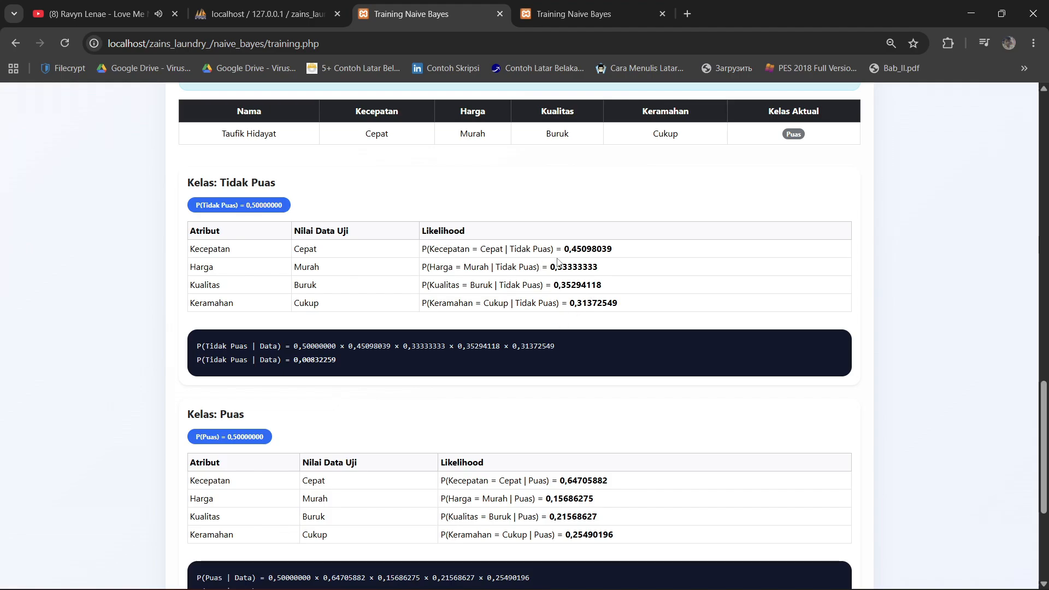
left_click_drag(562, 249, 602, 285)
left_click(587, 323)
scroll(727, 382, "up", 8)
scroll(726, 382, "down", 6)
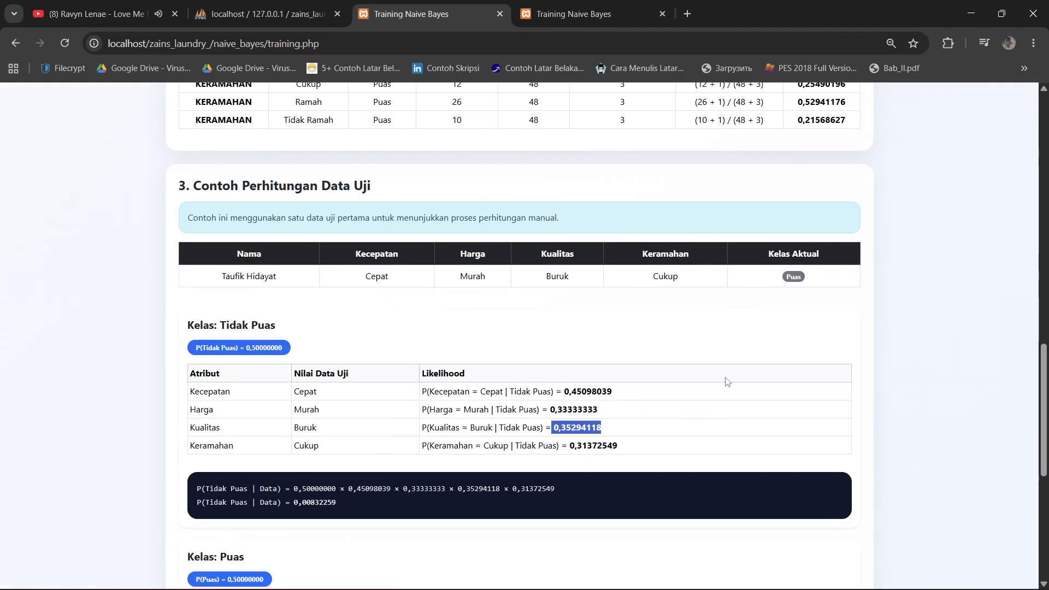
scroll(726, 382, "down", 3)
left_click(589, 473)
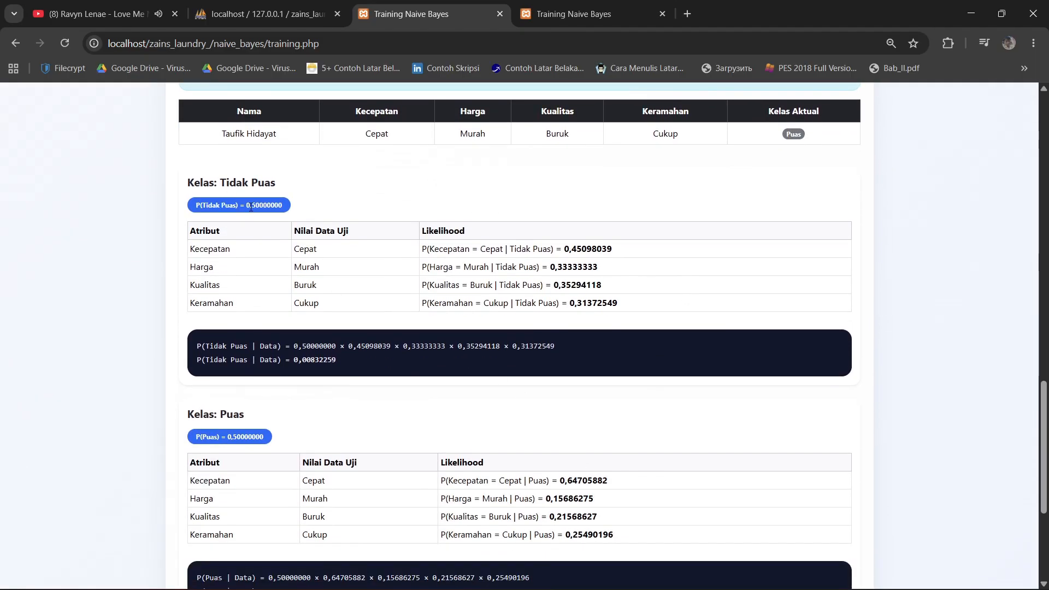
- Check the sample's prior against the Prior Probability table, and examine the P(Tidak Puas | Data) multiplication and its result
scroll(298, 326, "up", 12)
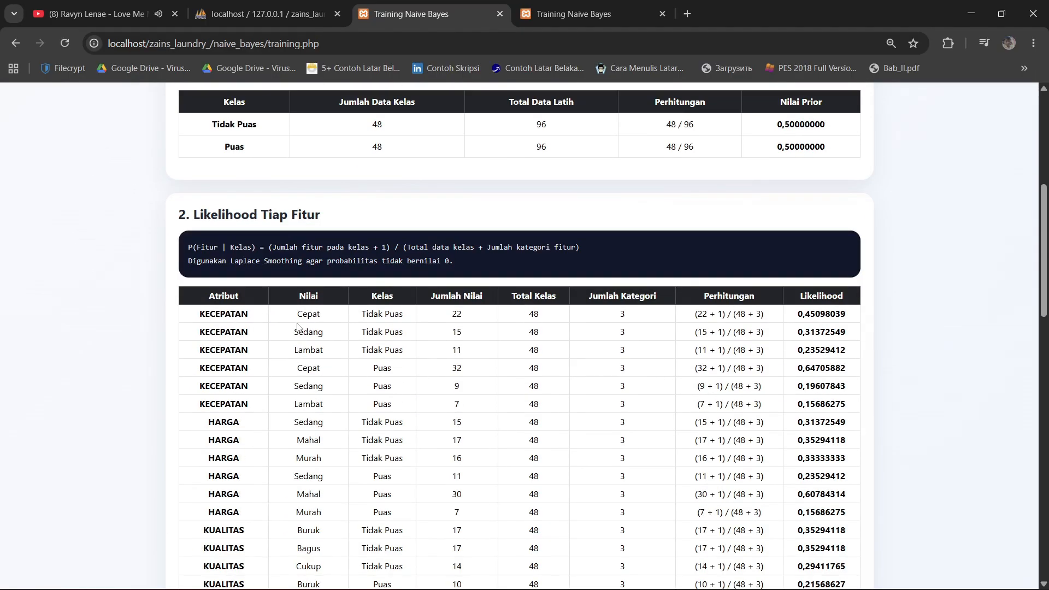
scroll(300, 310, "up", 3)
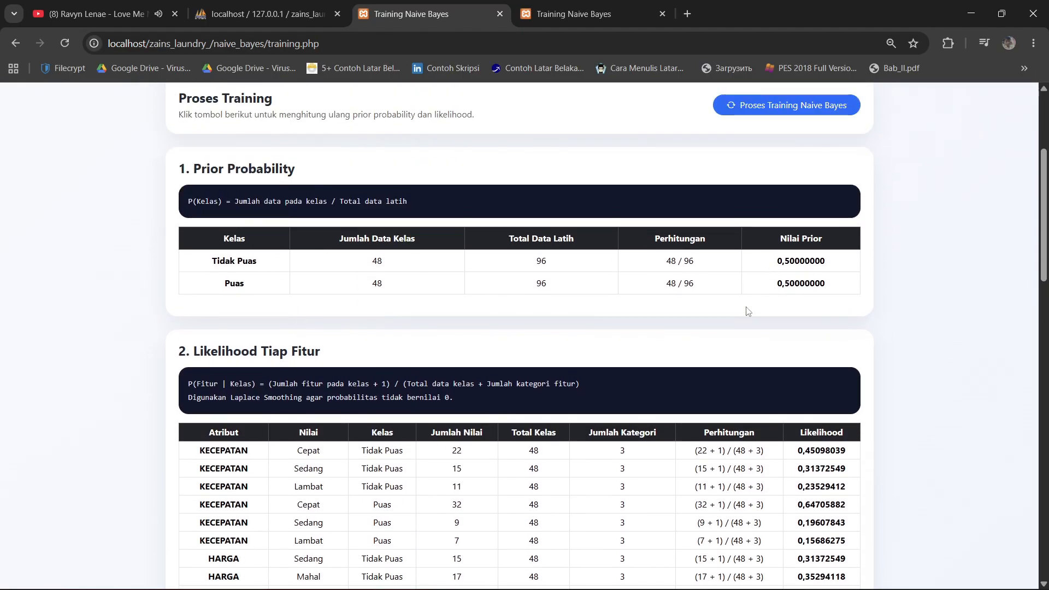
scroll(747, 311, "down", 18)
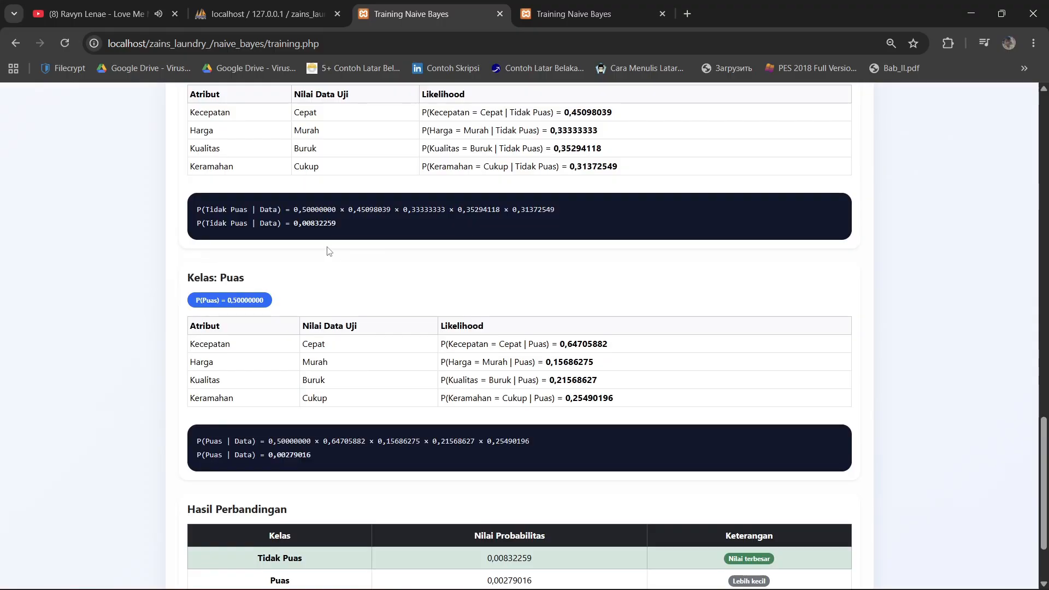
scroll(329, 251, "up", 1)
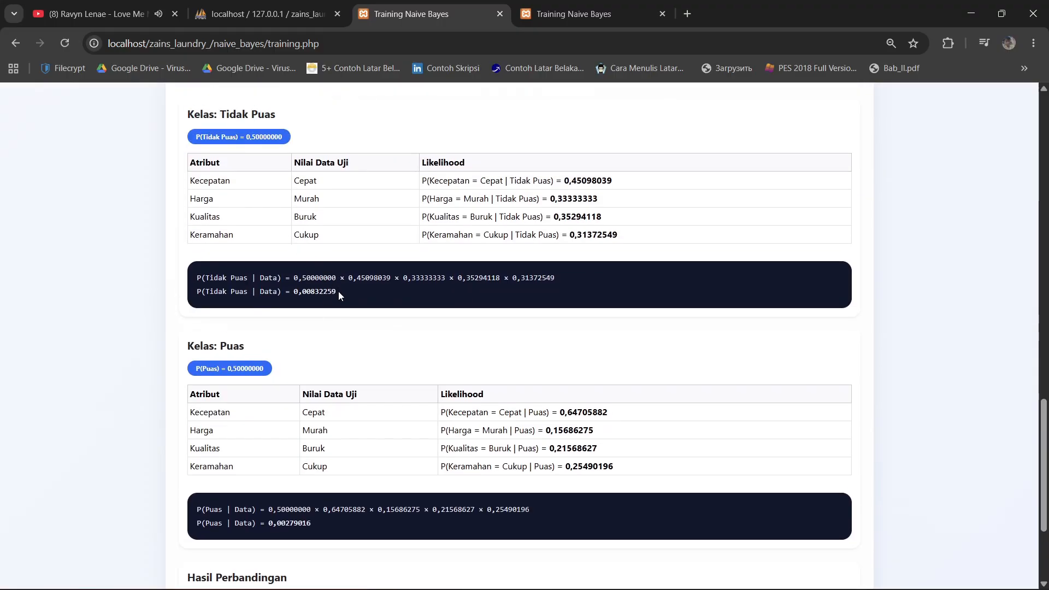
left_click_drag(337, 292, 303, 292)
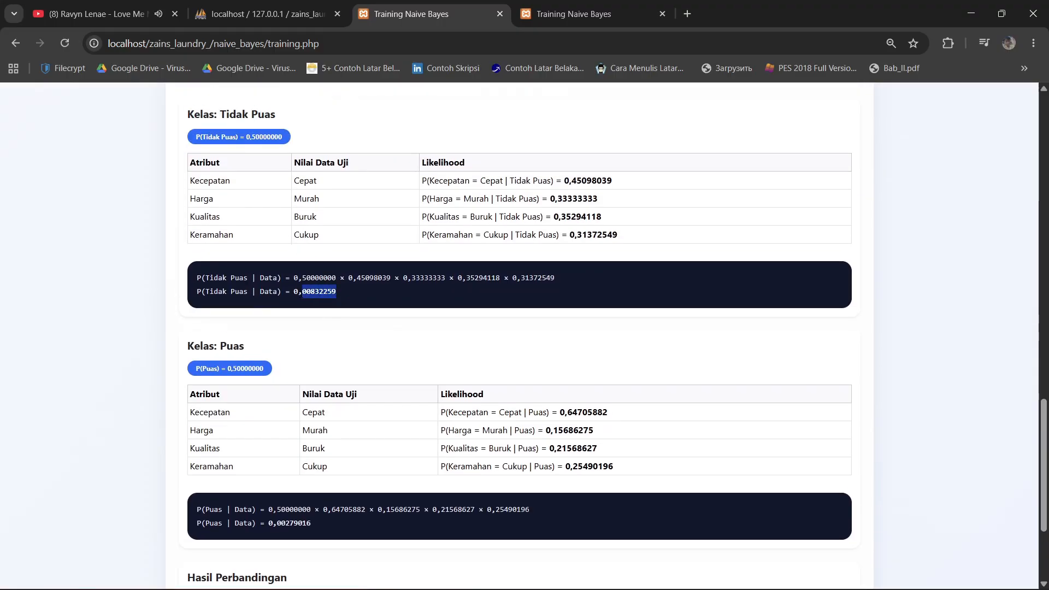
left_click(302, 309)
- Examine the P(Puas | Data) result, the Hasil Perbandingan table and the Hasil klasifikasi statement for the sample
scroll(253, 274, "down", 2)
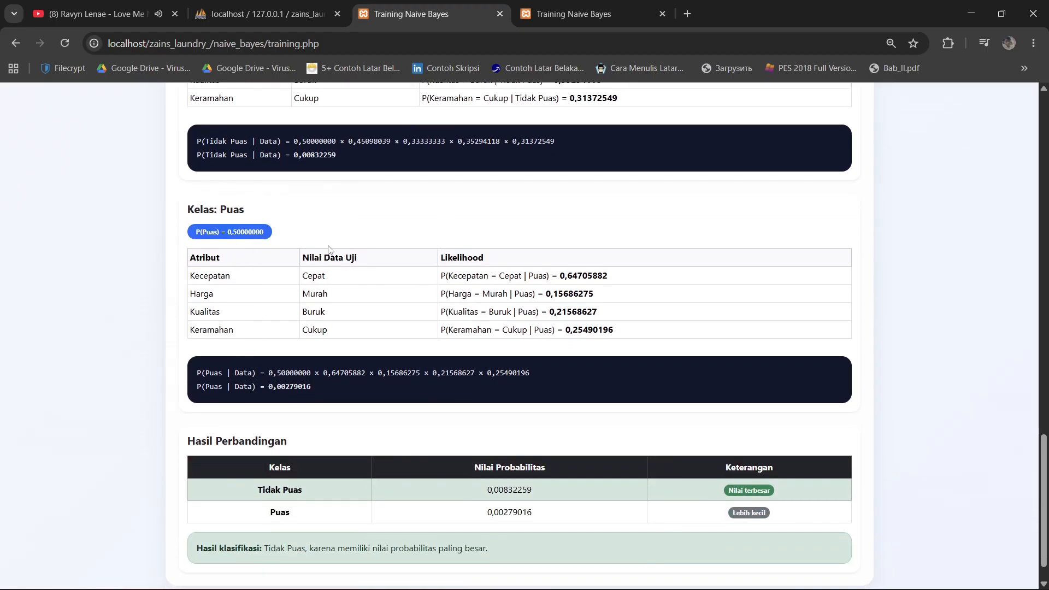
left_click_drag(313, 389, 264, 410)
left_click(297, 442)
scroll(295, 440, "down", 1)
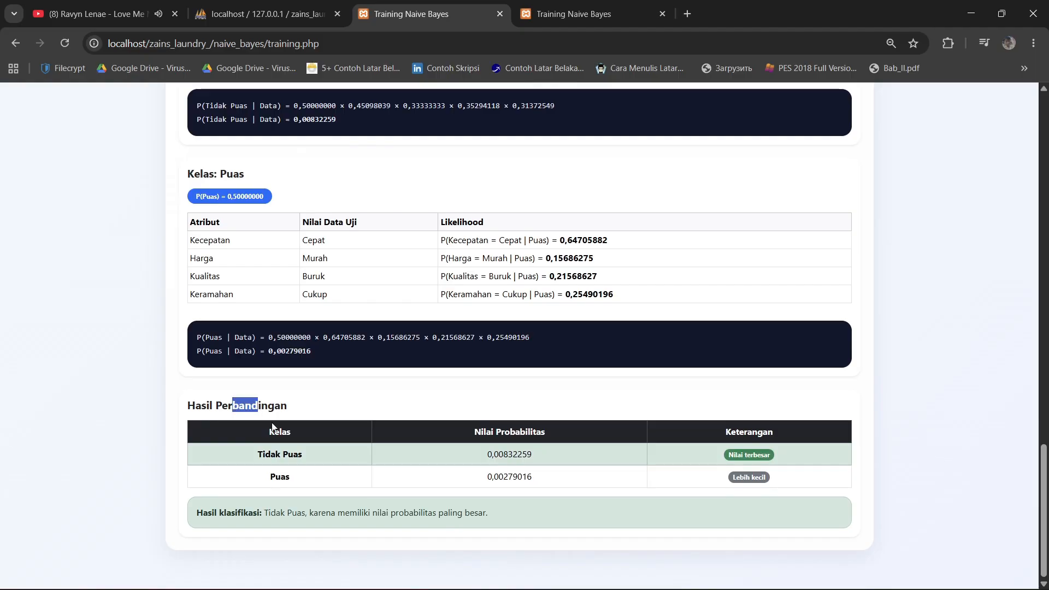
left_click(276, 427)
double_click(262, 439)
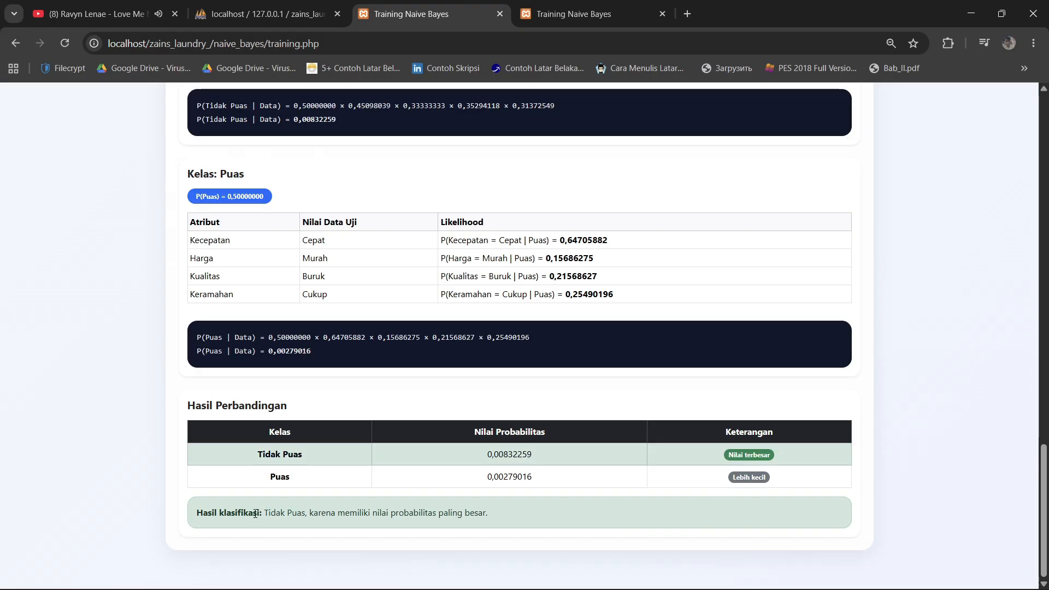
left_click_drag(264, 515, 482, 526)
left_click(318, 525)
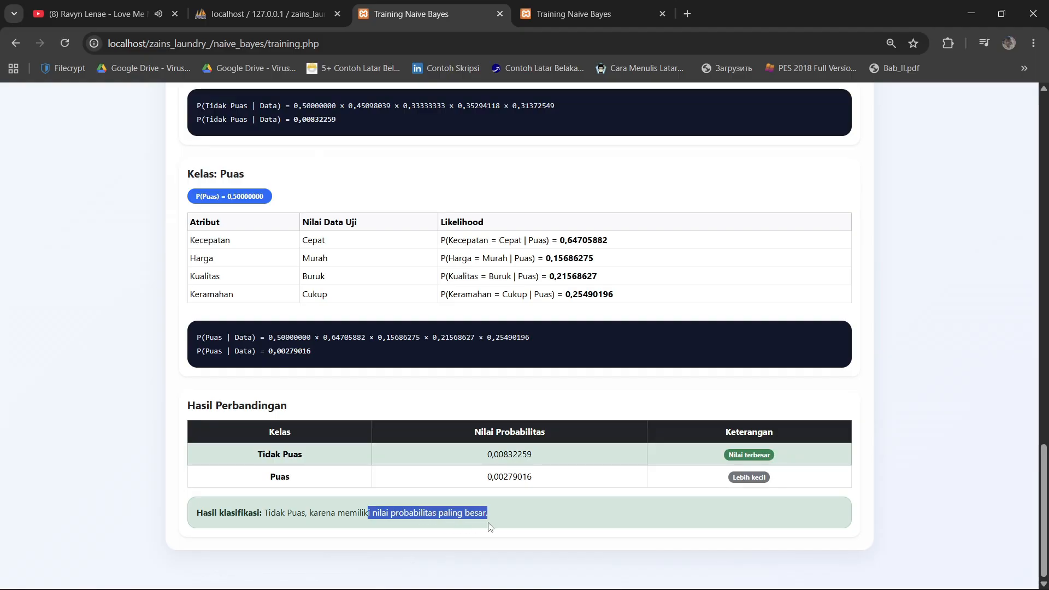
- Continue from the training results to the Prediksi page of the zains_laundry_ version
scroll(515, 474, "up", 20)
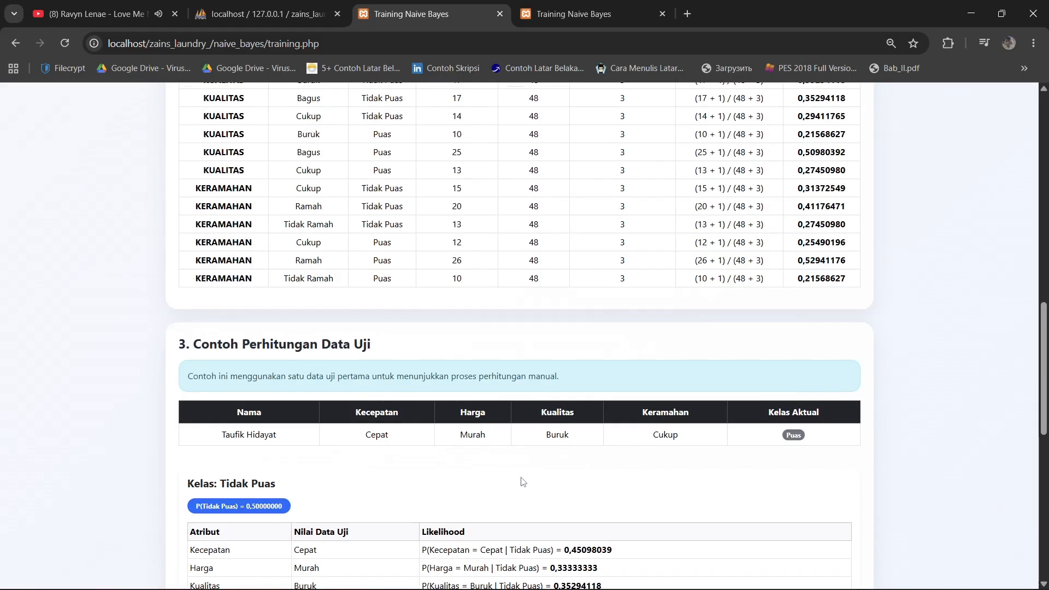
scroll(962, 328, "up", 1)
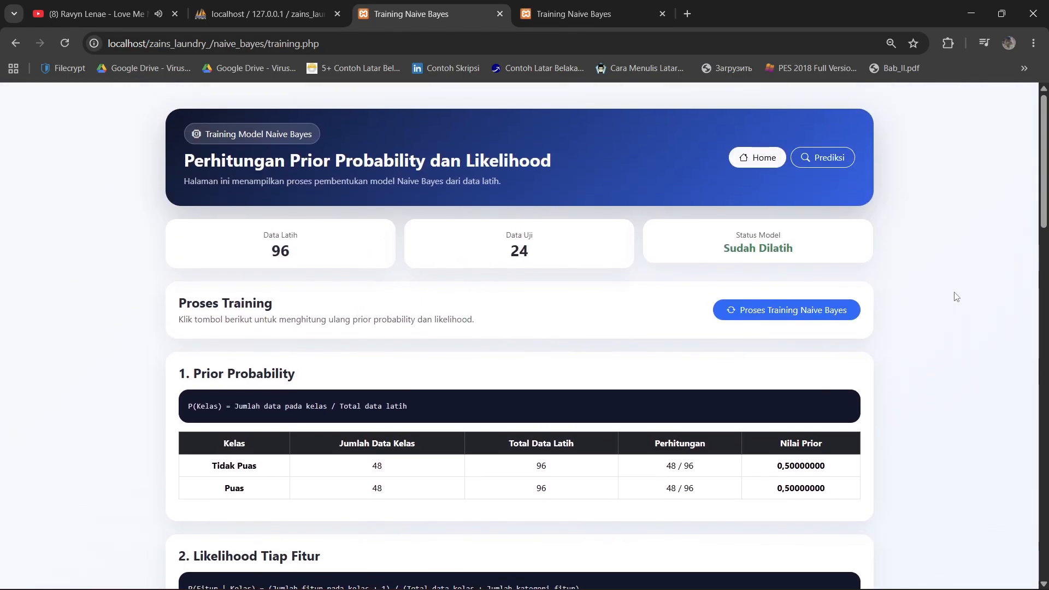
left_click(839, 159)
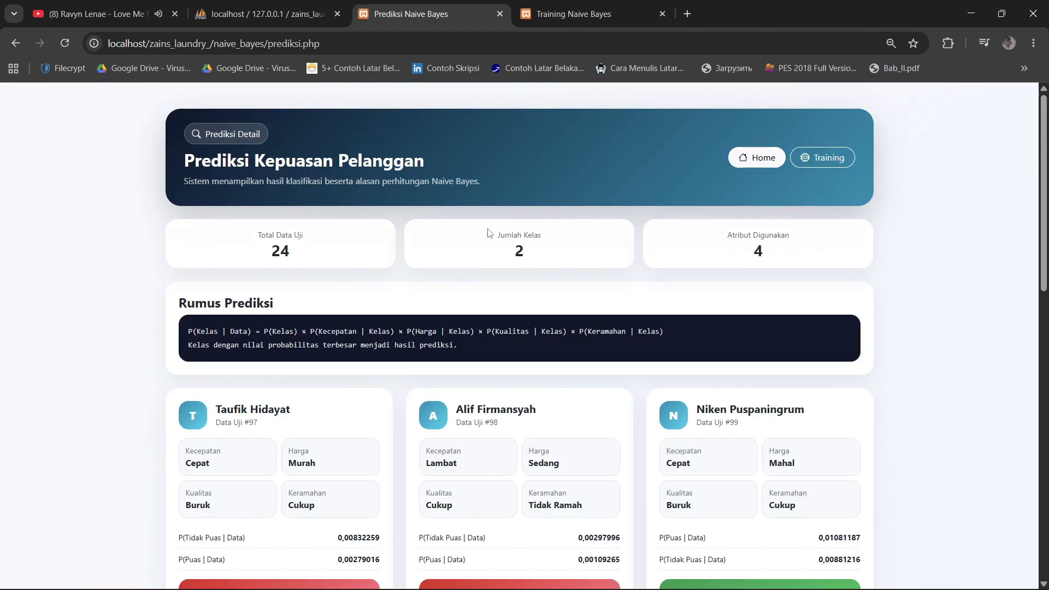
- Go from the laundry_zain's training page through its home page to Prediksi Kepuasan and review the prediction cards
left_click(574, 13)
scroll(358, 456, "down", 15)
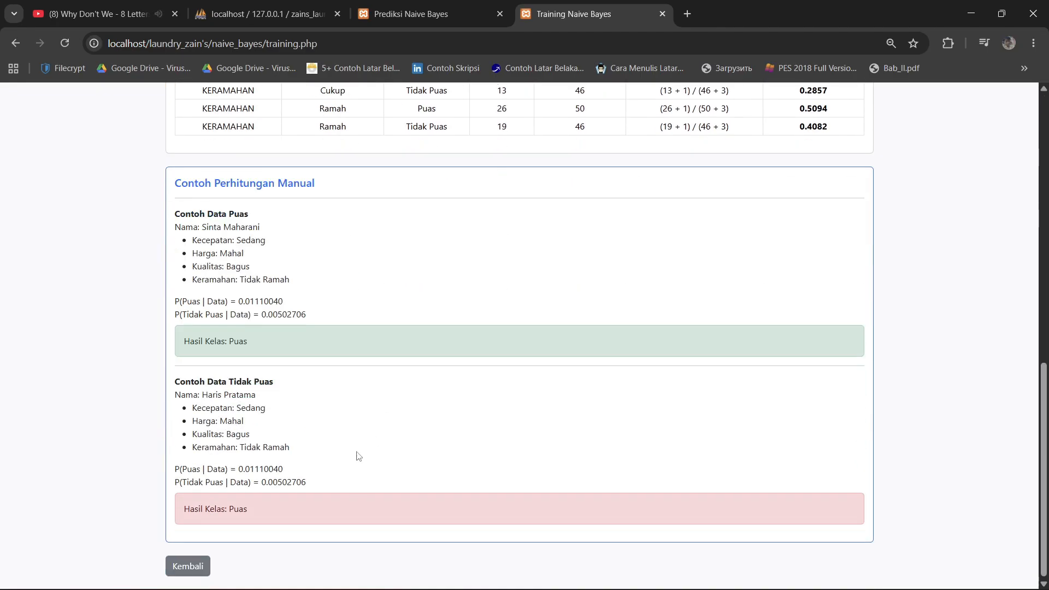
left_click(188, 567)
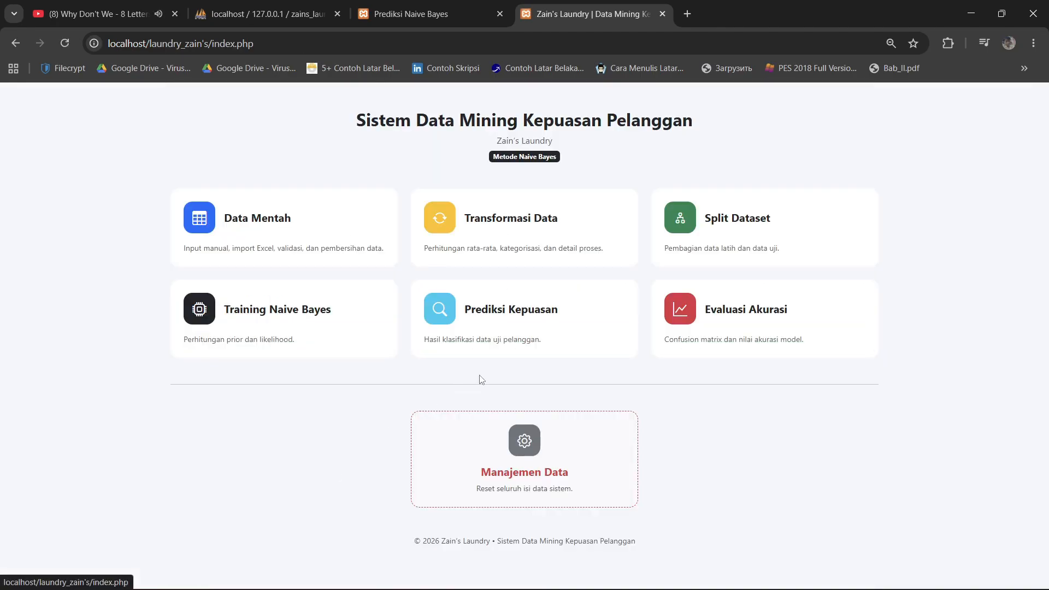
left_click(502, 319)
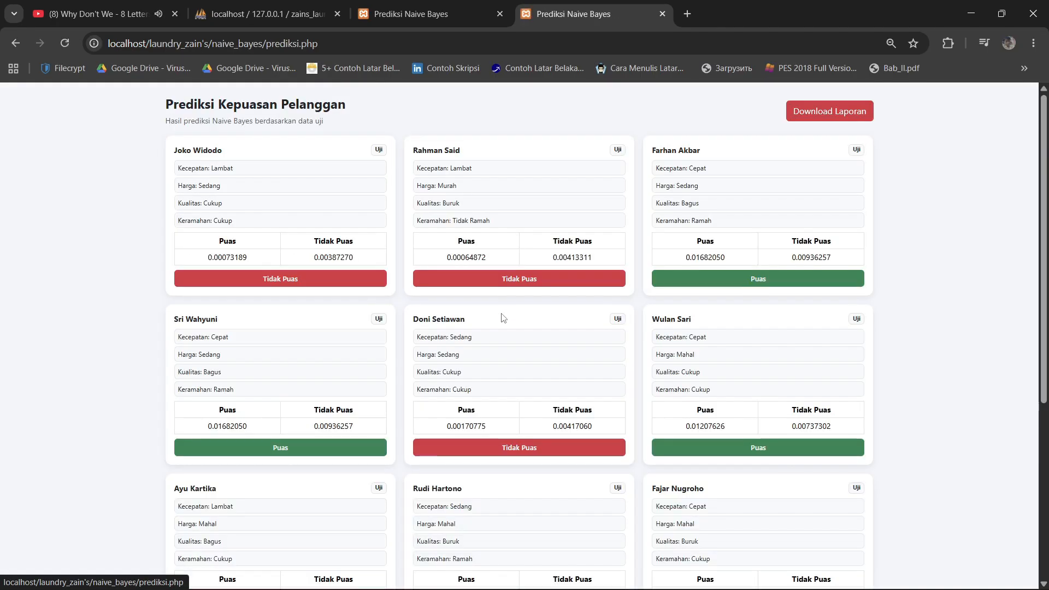
left_click_drag(171, 107, 585, 536)
scroll(644, 246, "down", 2)
left_click(541, 505)
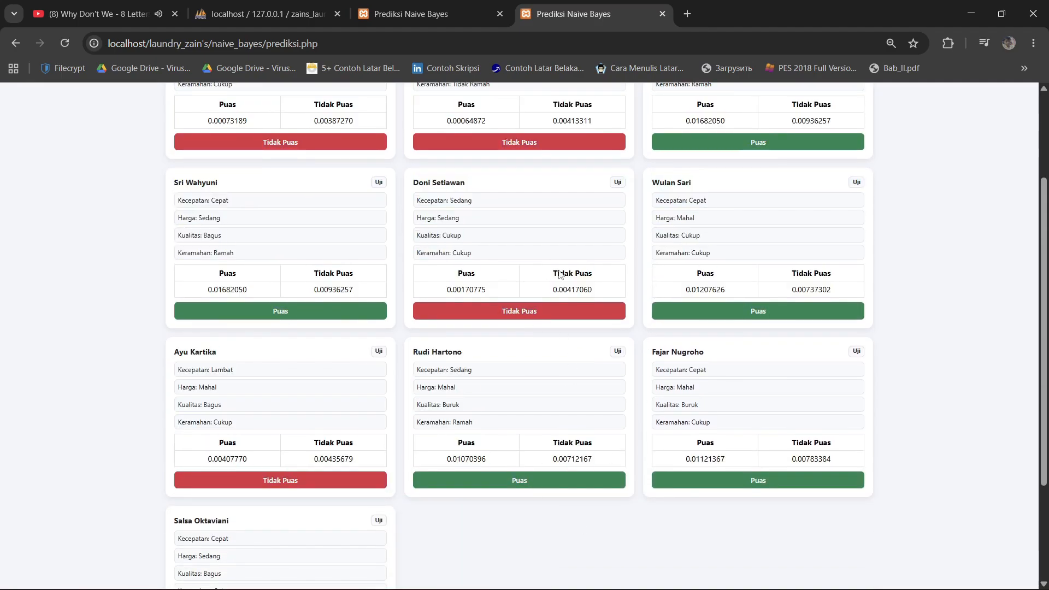
- Return to the zains_laundry_ prediction page and examine the Rumus Prediksi formula and the first prediction cards
left_click(462, 9)
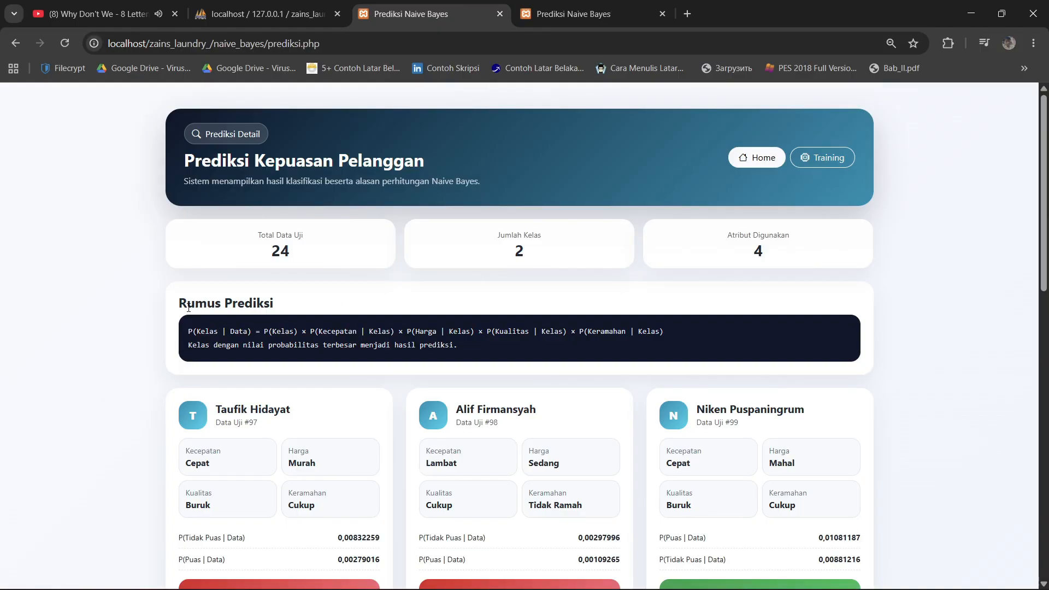
left_click_drag(188, 307, 272, 308)
left_click(250, 316)
scroll(224, 306, "down", 3)
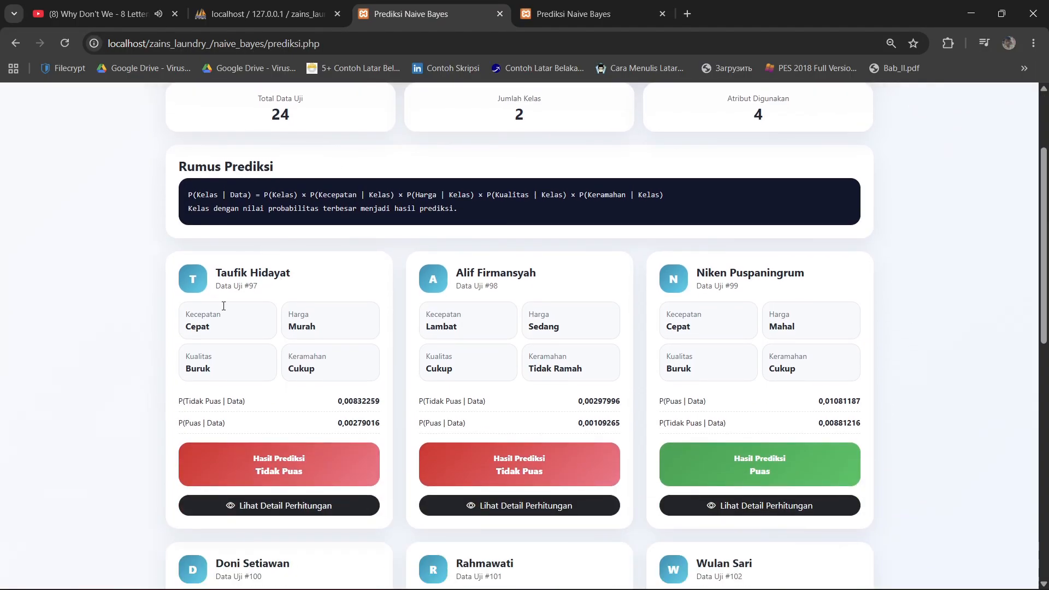
- View the calculation details for Data Uji #97, examine the Normalisasi percentages and class calculations, and close the details
left_click(284, 498)
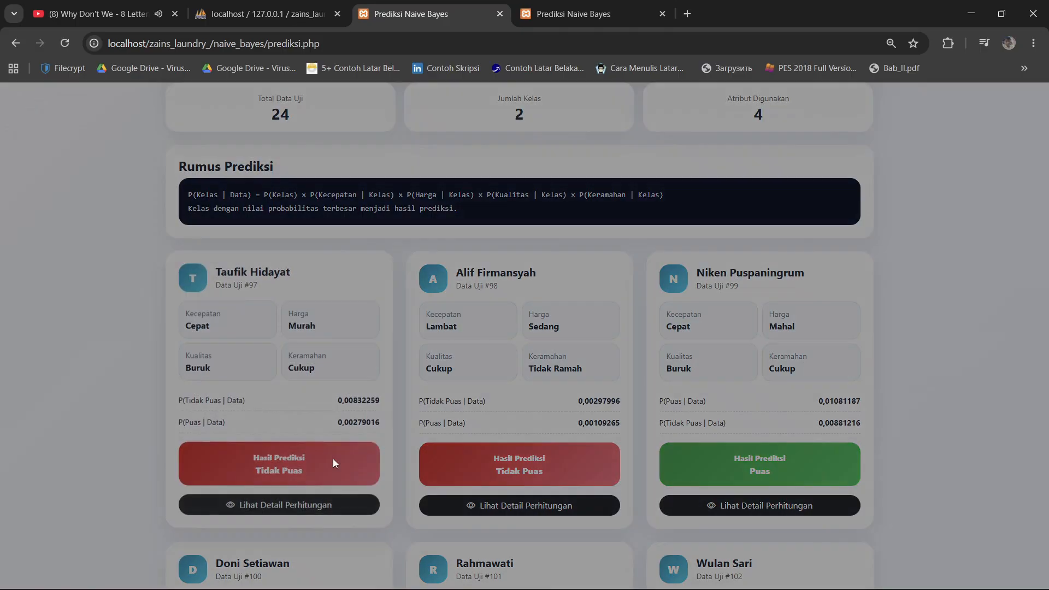
scroll(470, 306, "down", 5)
scroll(476, 307, "down", 3)
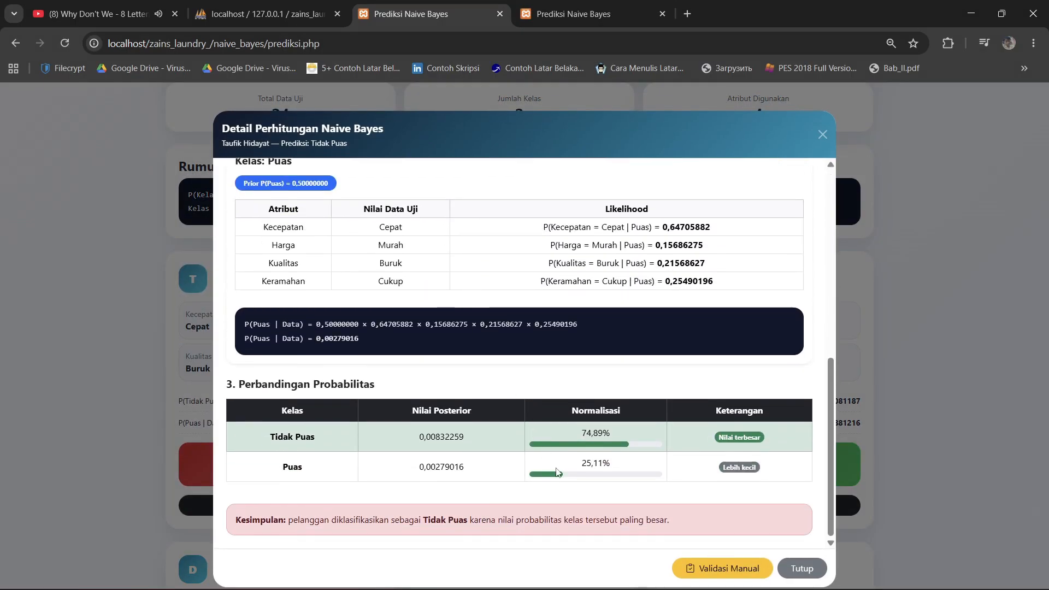
left_click_drag(581, 435, 619, 434)
left_click(598, 473)
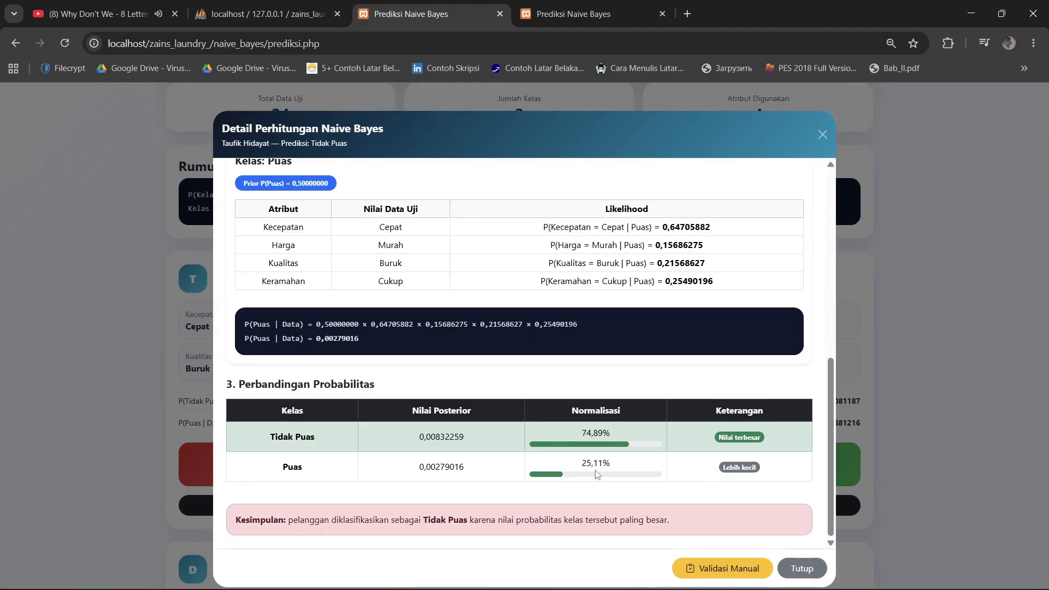
left_click_drag(580, 466, 614, 456)
left_click(617, 466)
left_click_drag(582, 466, 631, 466)
left_click(633, 482)
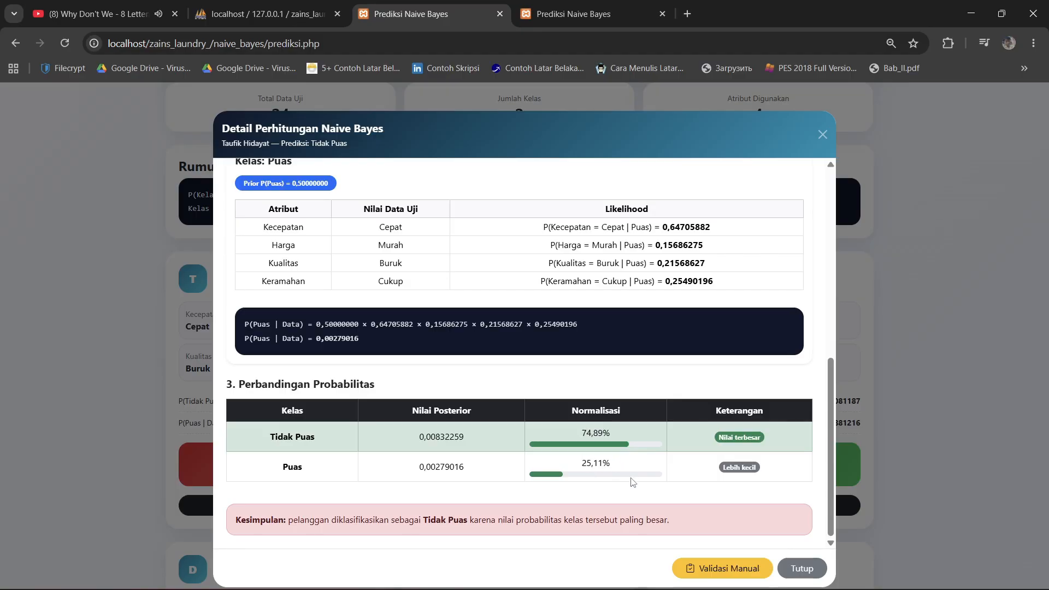
scroll(497, 424, "up", 8)
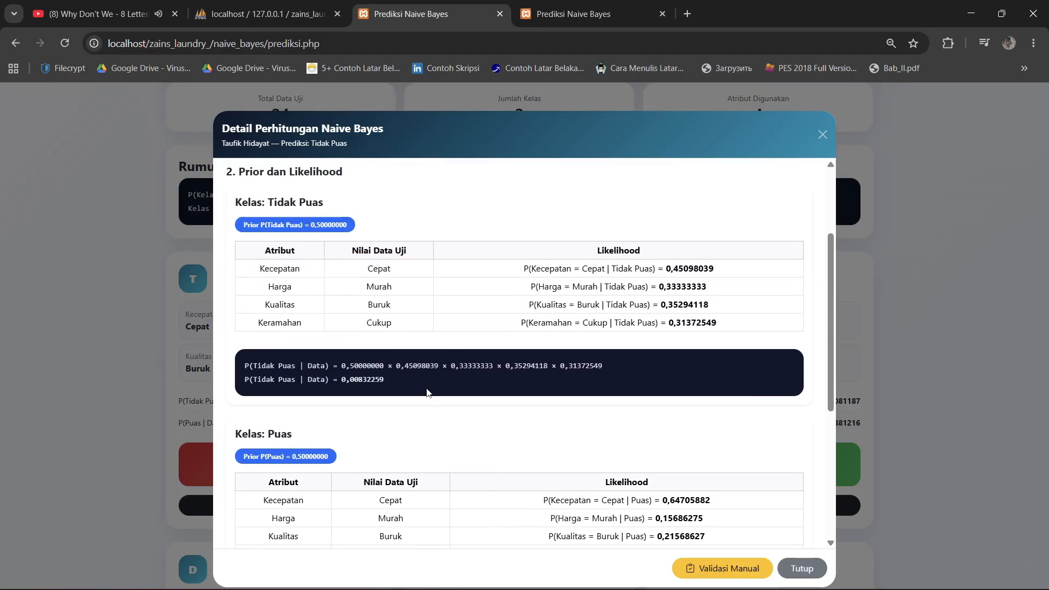
left_click(802, 568)
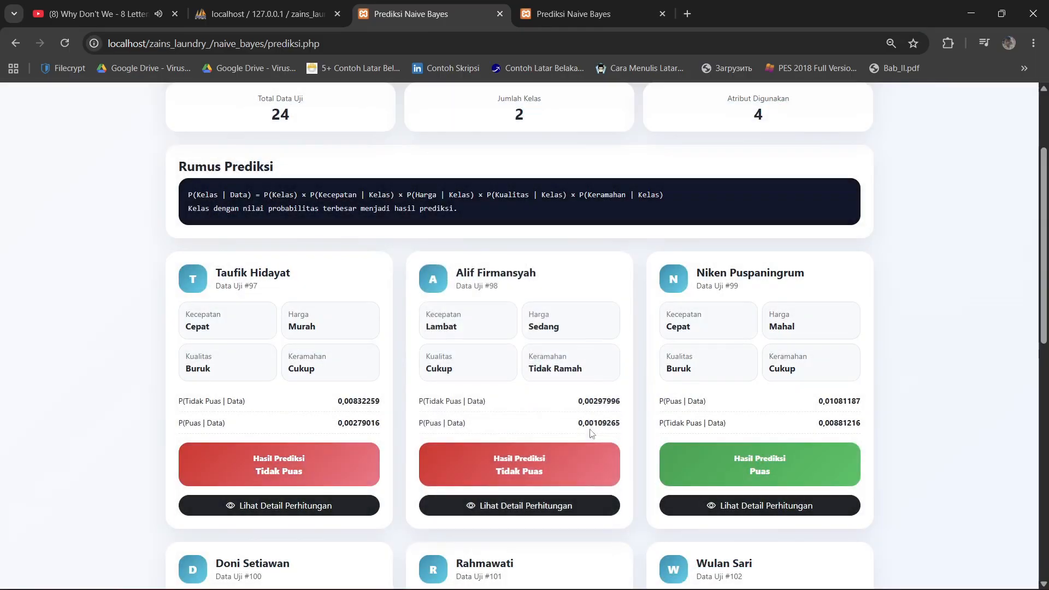
- Open the calculation details for Data Uji #99 and examine the Normalisasi percentages of both classes in Perbandingan Probabilitas
scroll(760, 437, "down", 1)
left_click(760, 437)
scroll(569, 371, "down", 12)
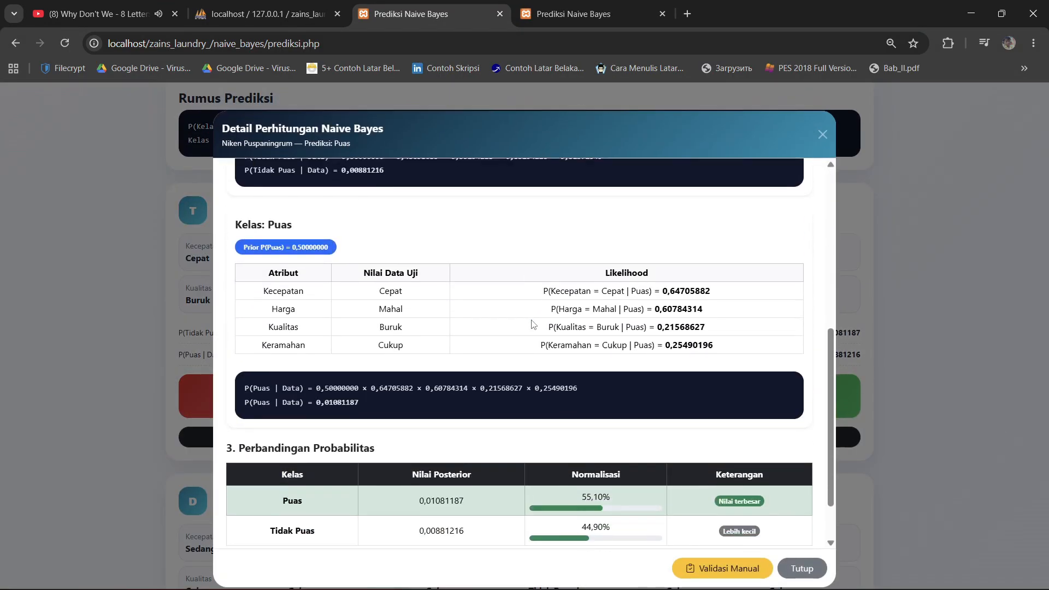
triple_click(593, 433)
left_click(629, 452)
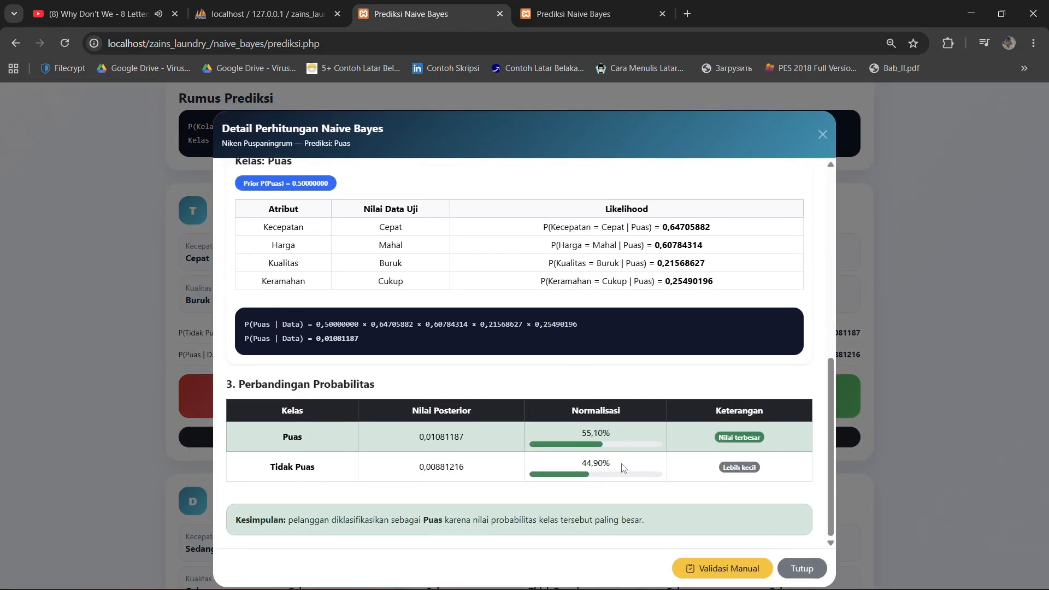
triple_click(625, 464)
left_click(569, 489)
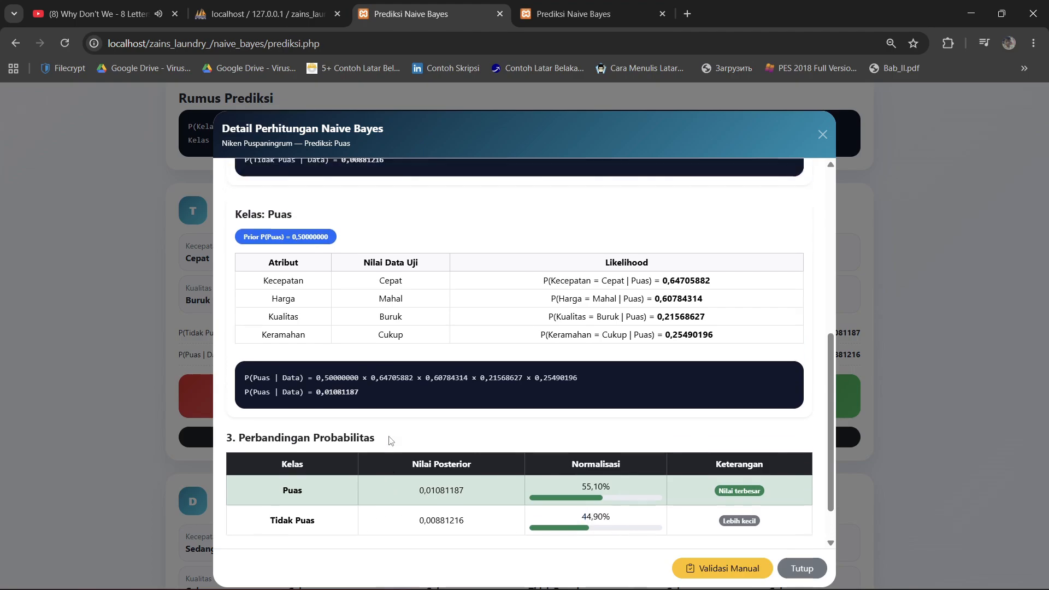
- Close the Data Uji #99 calculation details and review the prediction cards on page 3
scroll(388, 443, "up", 12)
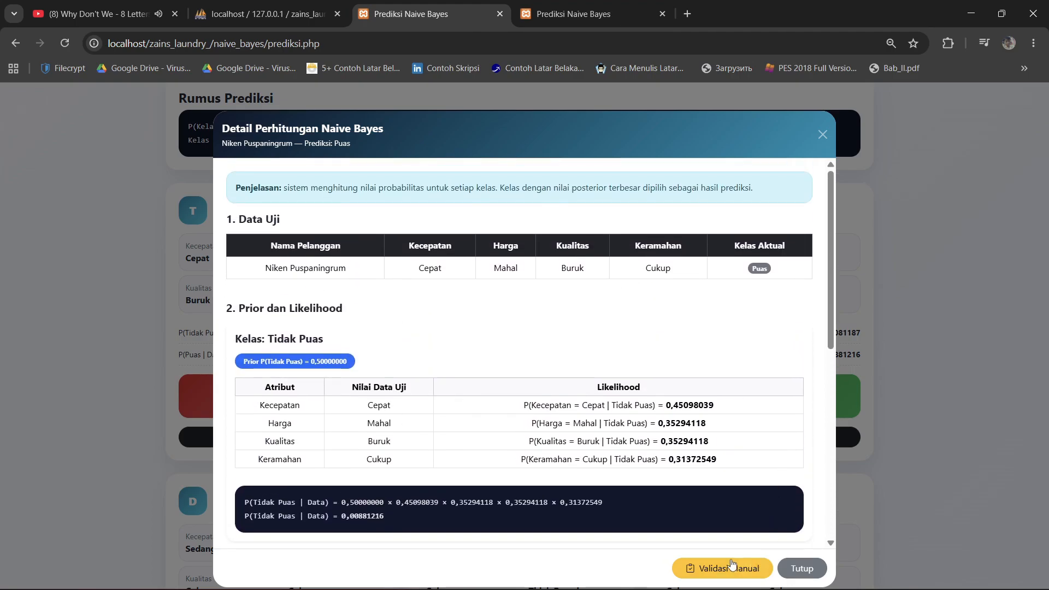
left_click(790, 569)
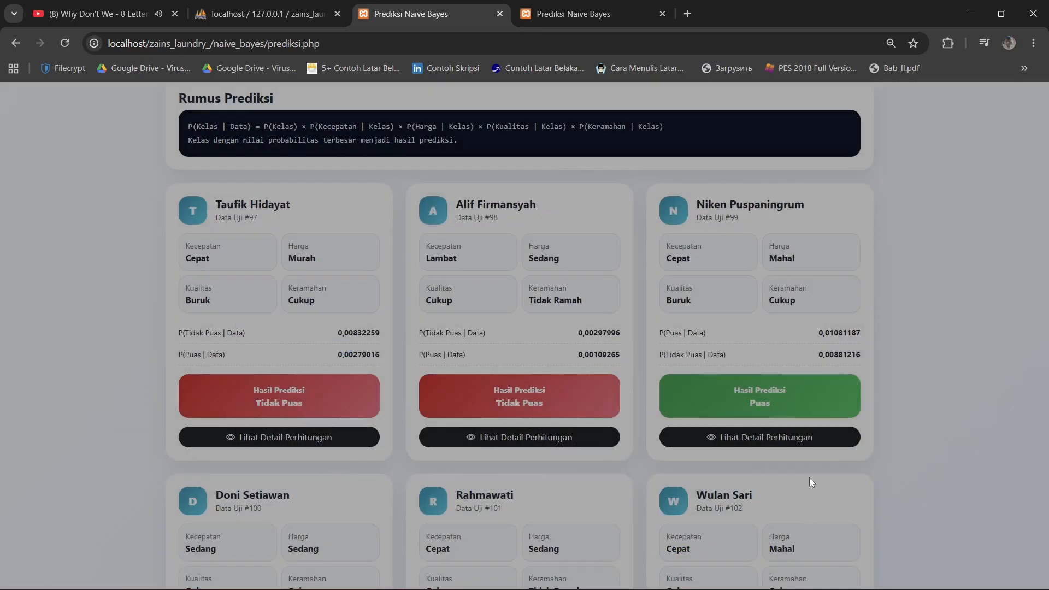
scroll(678, 323, "down", 10)
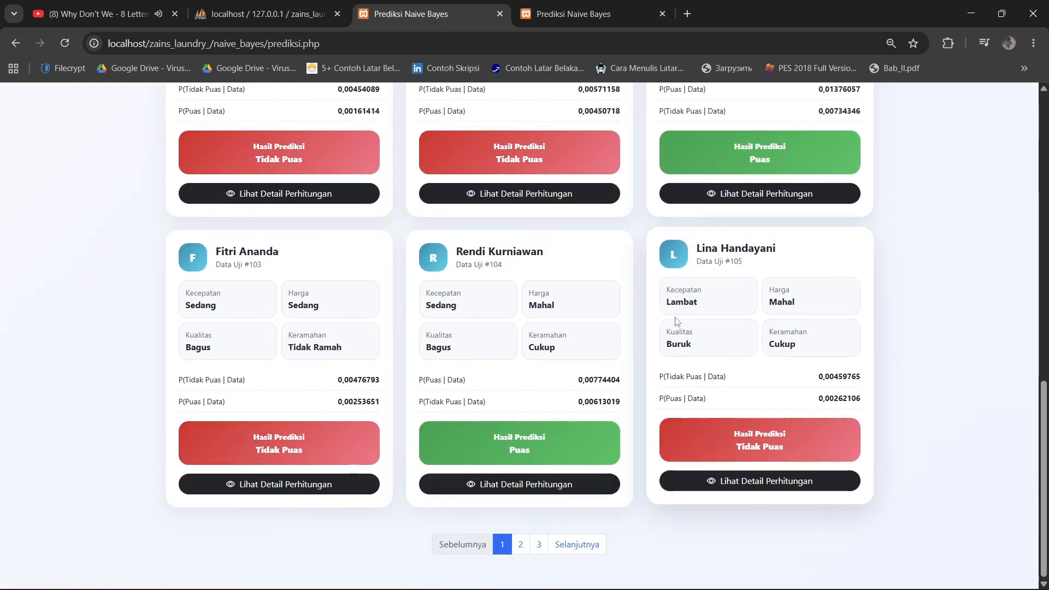
left_click(538, 544)
scroll(457, 417, "down", 2)
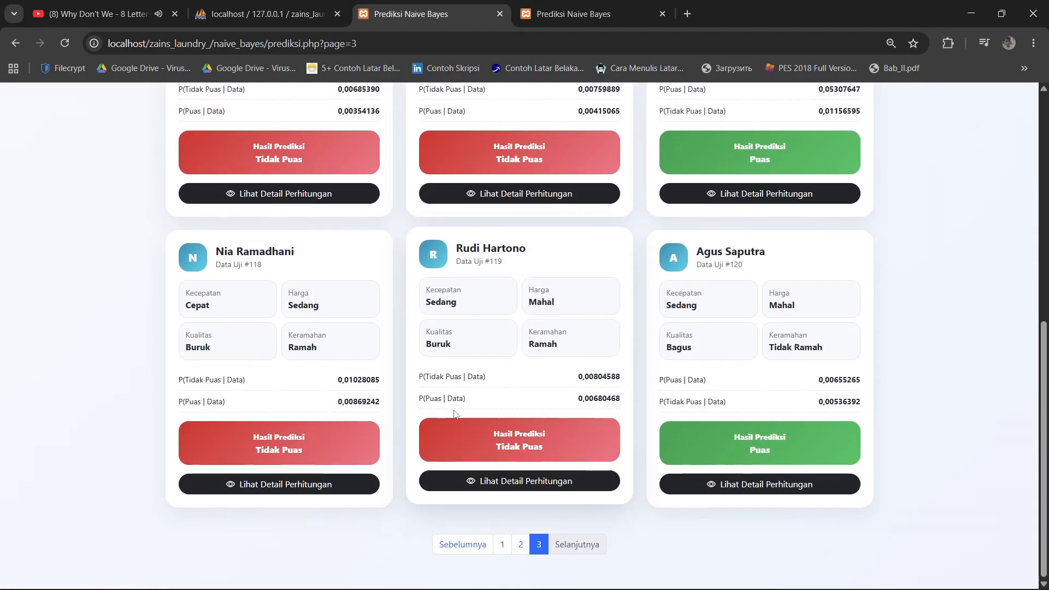
scroll(457, 417, "up", 7)
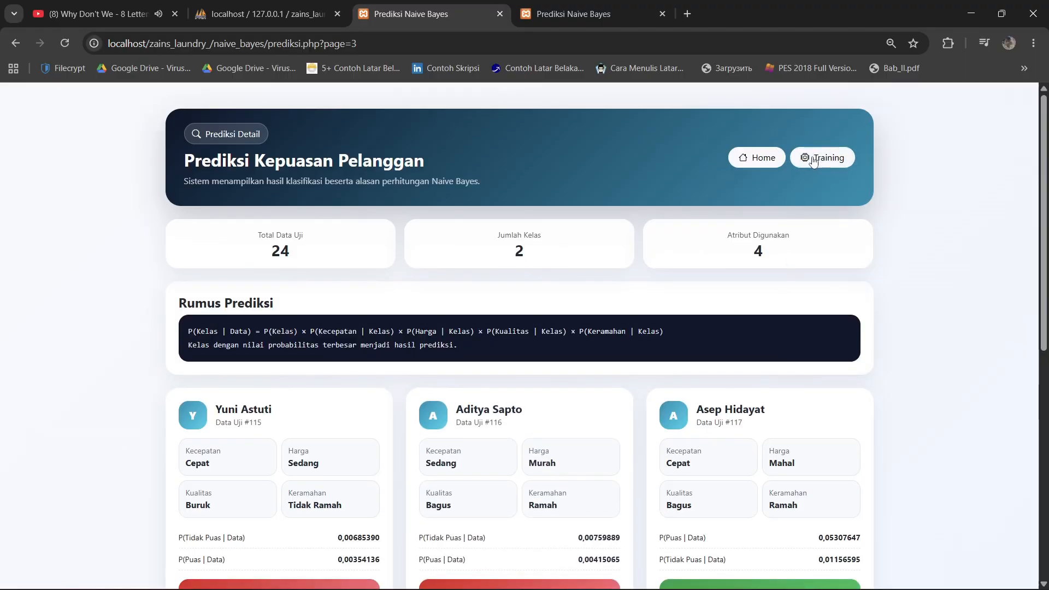
- Go through the home page to Validasi Manual vs Sistem and look through the available Contoh Data Uji choices
left_click(756, 165)
scroll(541, 352, "down", 5)
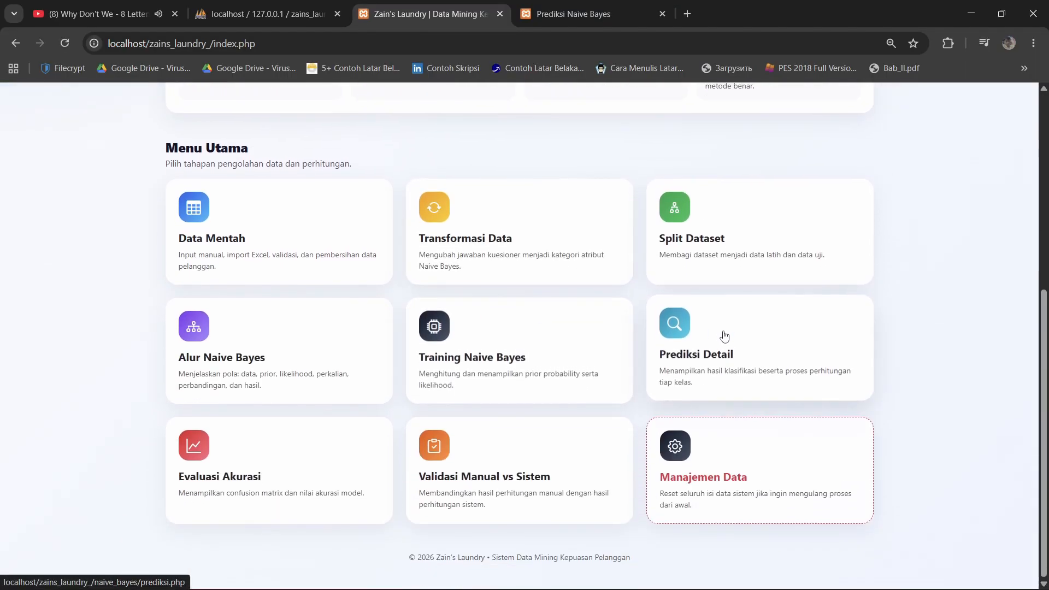
left_click(498, 495)
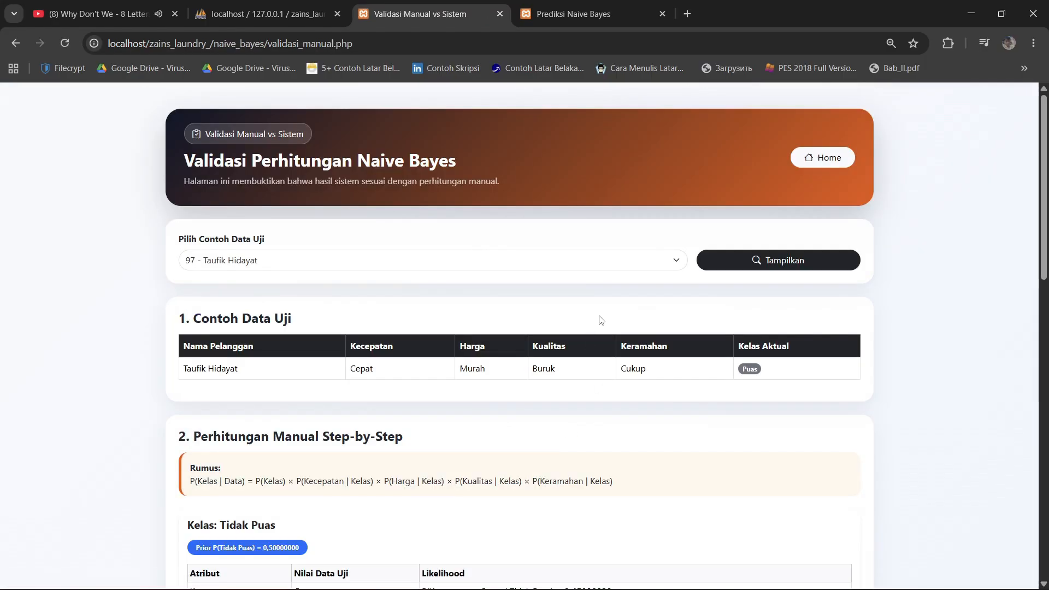
left_click(601, 267)
scroll(293, 422, "down", 3)
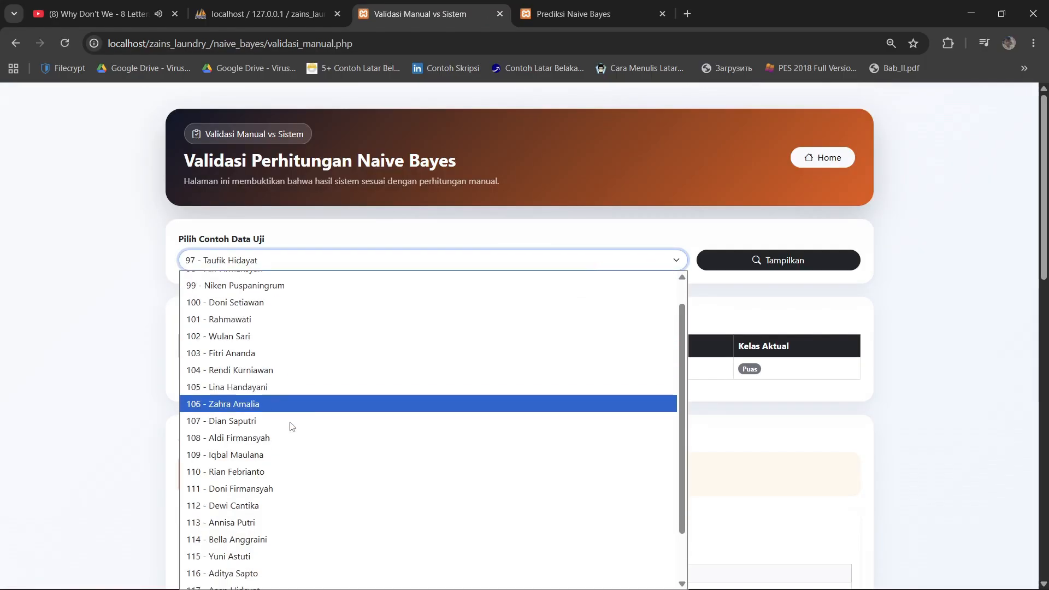
scroll(251, 420, "up", 2)
left_click(4, 479)
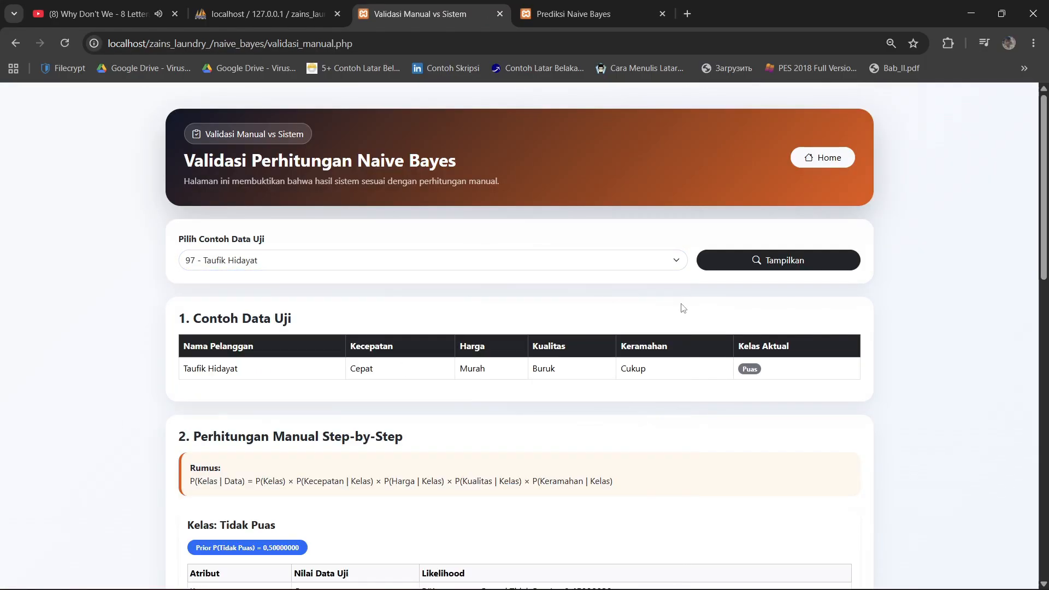
- Examine the manual calculation, Perbandingan Hasil Manual and Validasi Sistem sections for test record 97
scroll(551, 352, "down", 1)
scroll(703, 305, "down", 13)
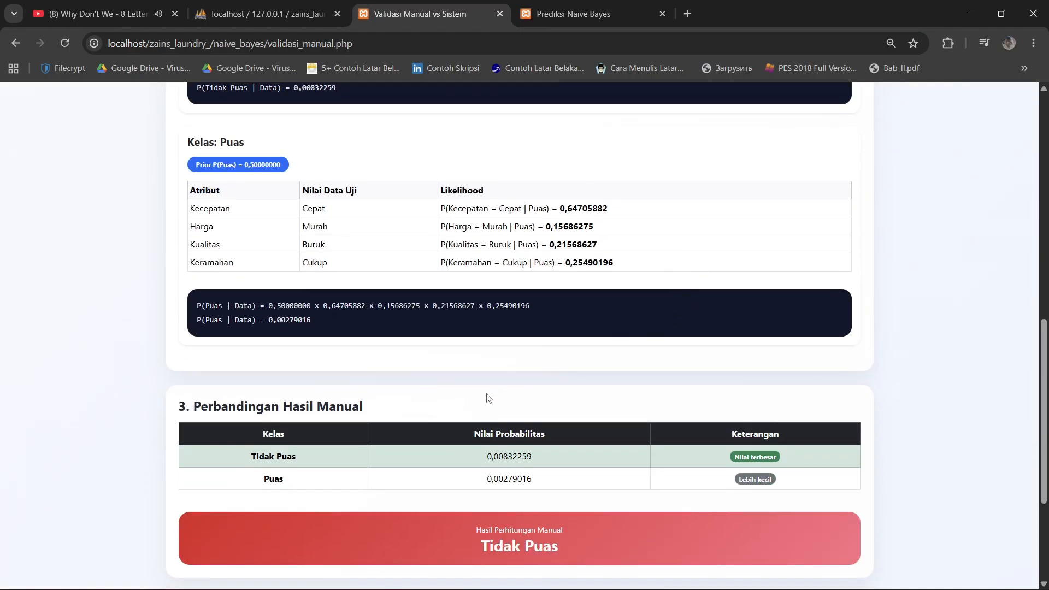
scroll(739, 382, "down", 1)
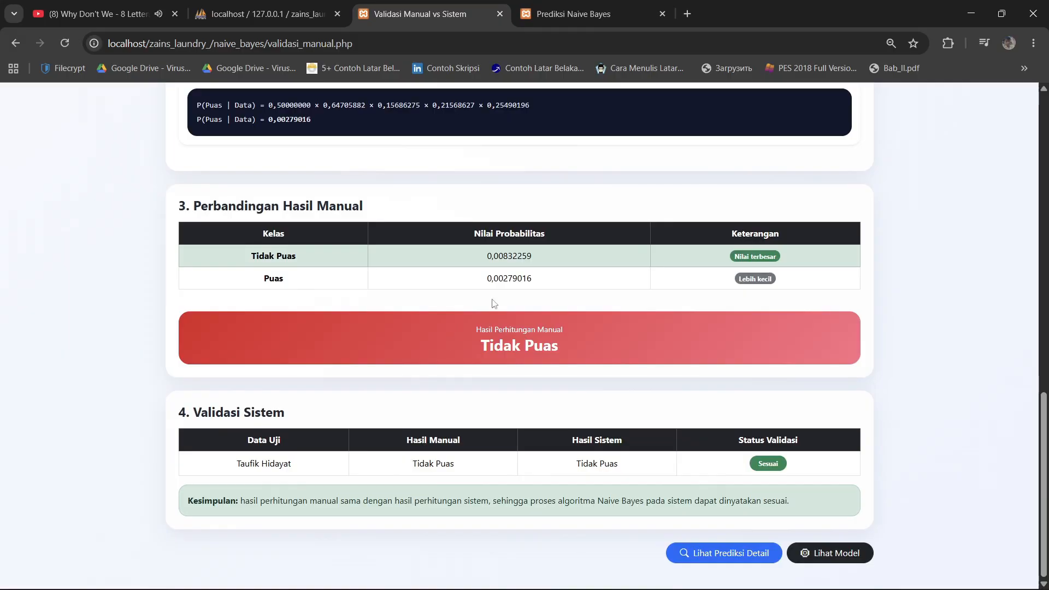
scroll(740, 506, "up", 20)
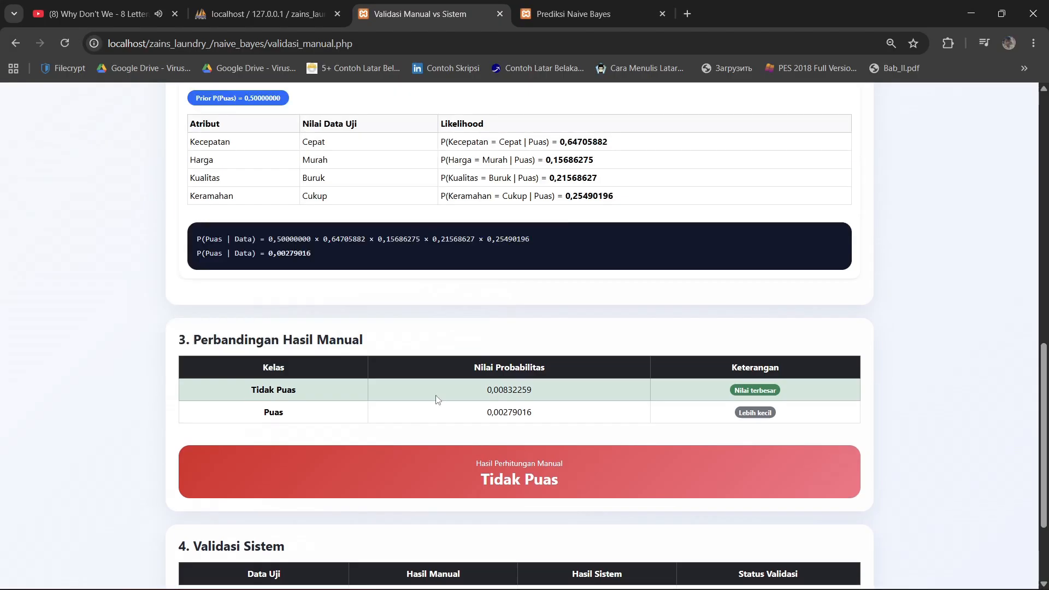
scroll(454, 211, "up", 3)
- Choose test record 101 as the Contoh Data Uji and display its validation
left_click(420, 265)
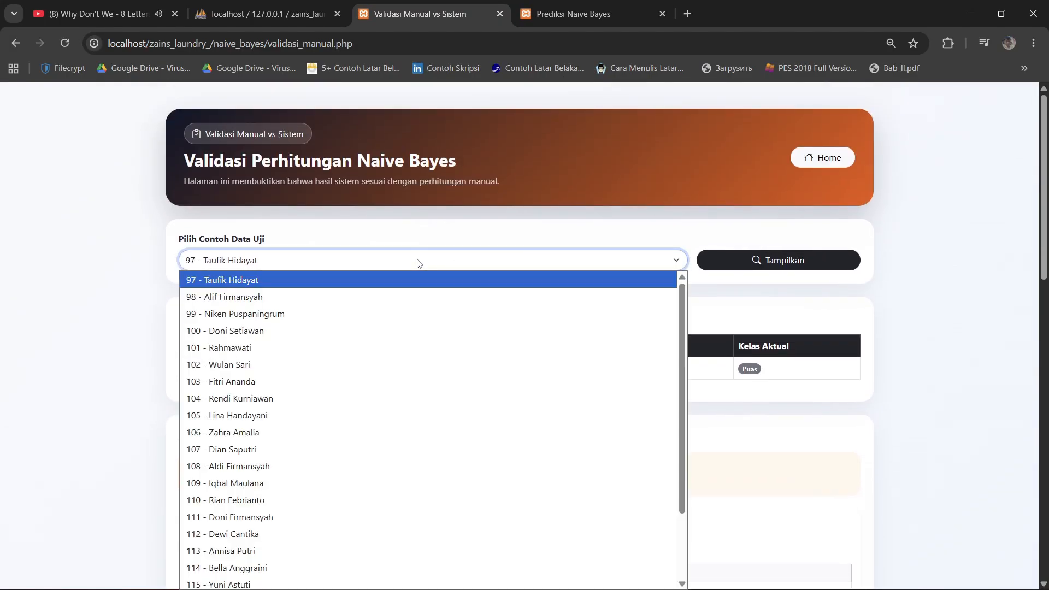
left_click(311, 344)
scroll(311, 344, "down", 14)
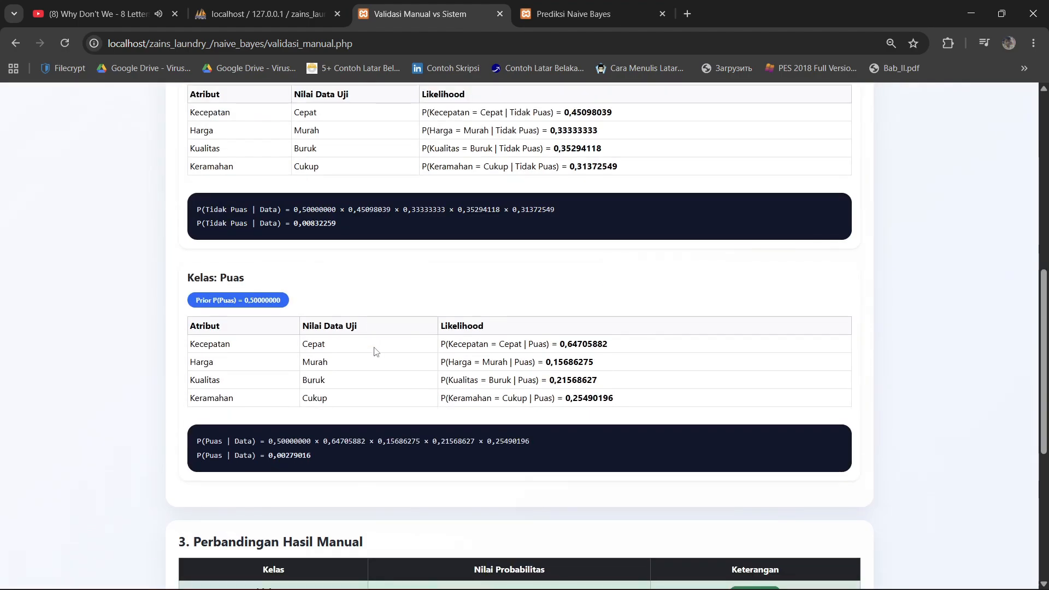
scroll(809, 158, "up", 12)
left_click(803, 127)
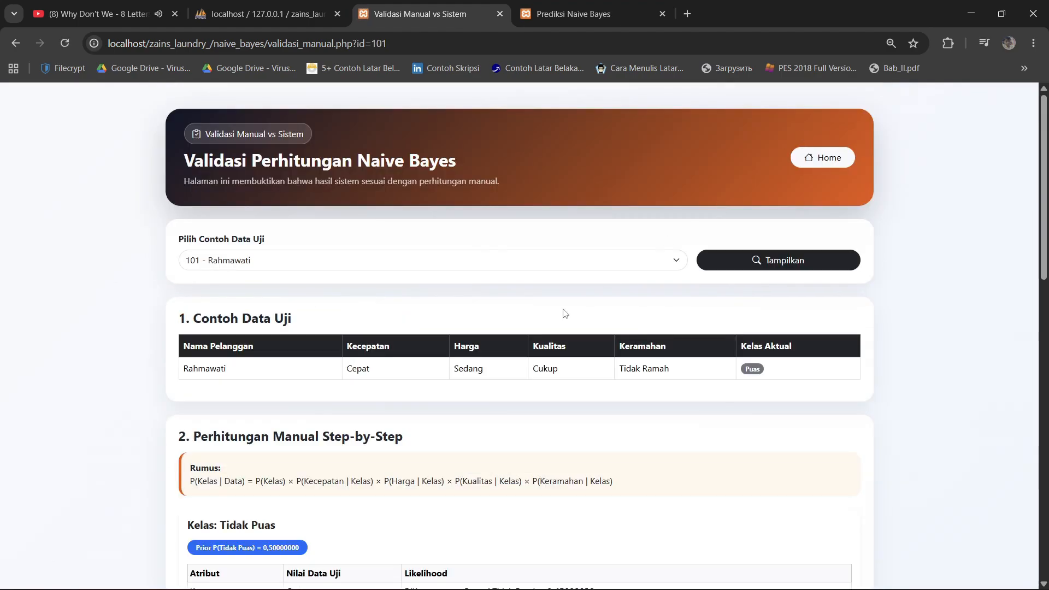
- Review record 101's validation page from the step-by-step calculation down to the Validasi Sistem section
scroll(433, 403, "down", 16)
scroll(442, 401, "up", 10)
scroll(443, 401, "up", 6)
left_click(466, 262)
left_click(719, 139)
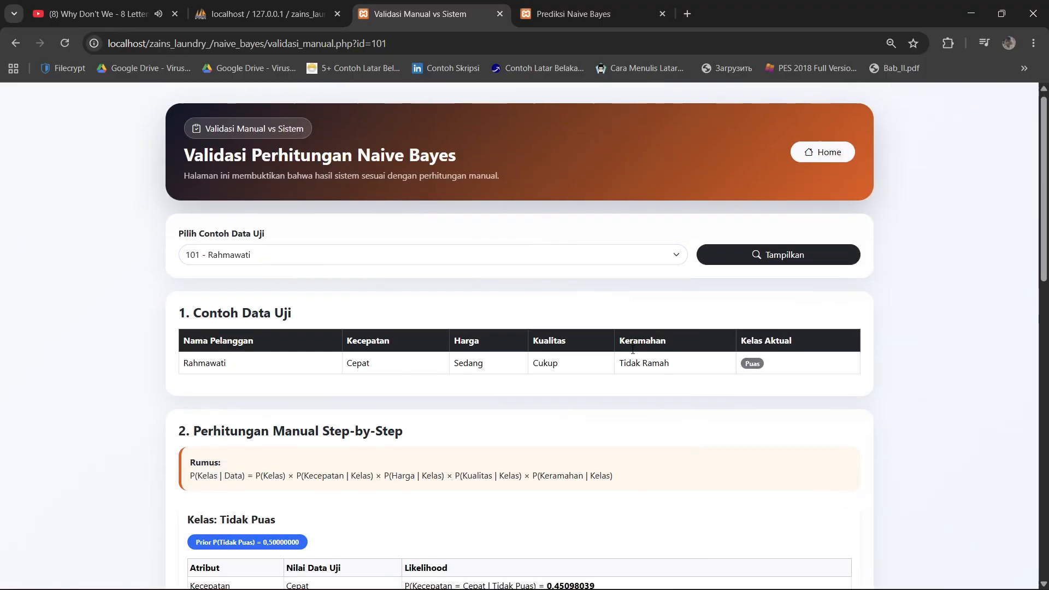
scroll(642, 378, "down", 15)
- Go from the validation page to Prediksi Detail and highlight the P(Puas | Data) value of Data Uji #99
left_click(732, 554)
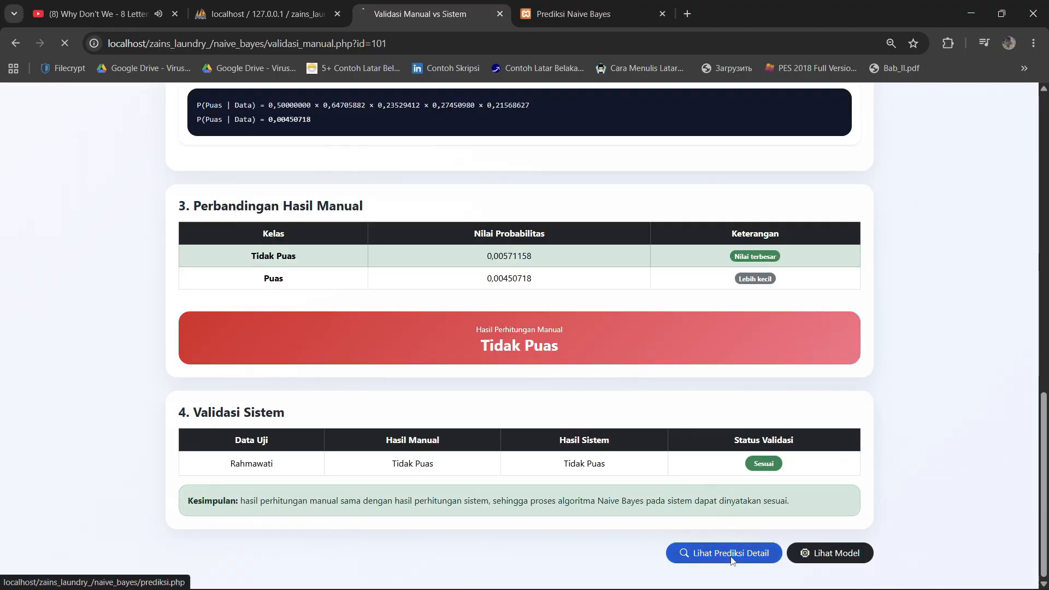
scroll(695, 341, "down", 3)
scroll(695, 341, "up", 3)
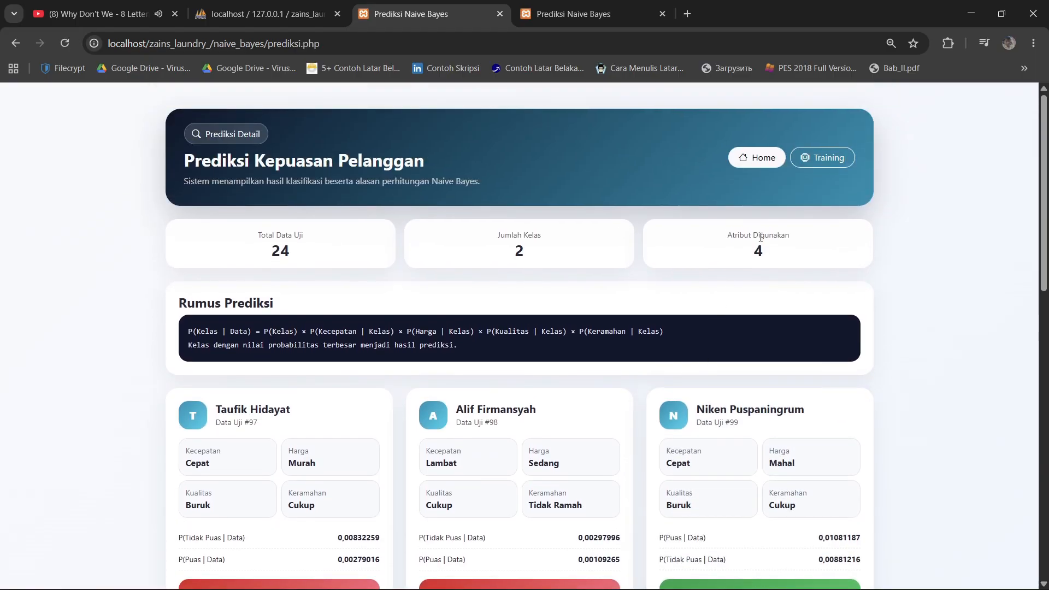
scroll(765, 339, "down", 4)
left_click_drag(818, 330, 874, 335)
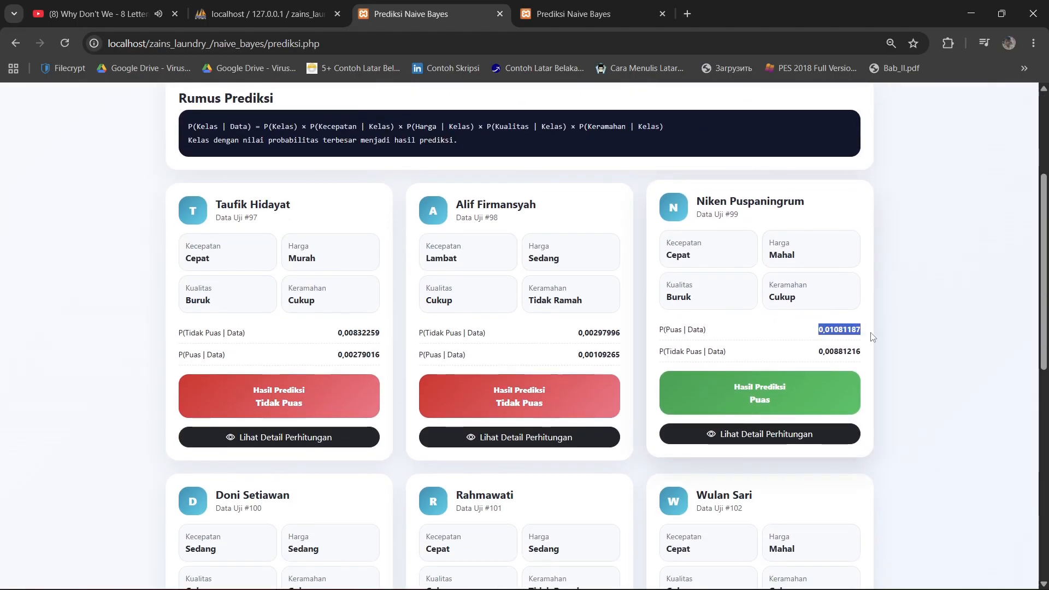
left_click(885, 330)
scroll(808, 306, "up", 3)
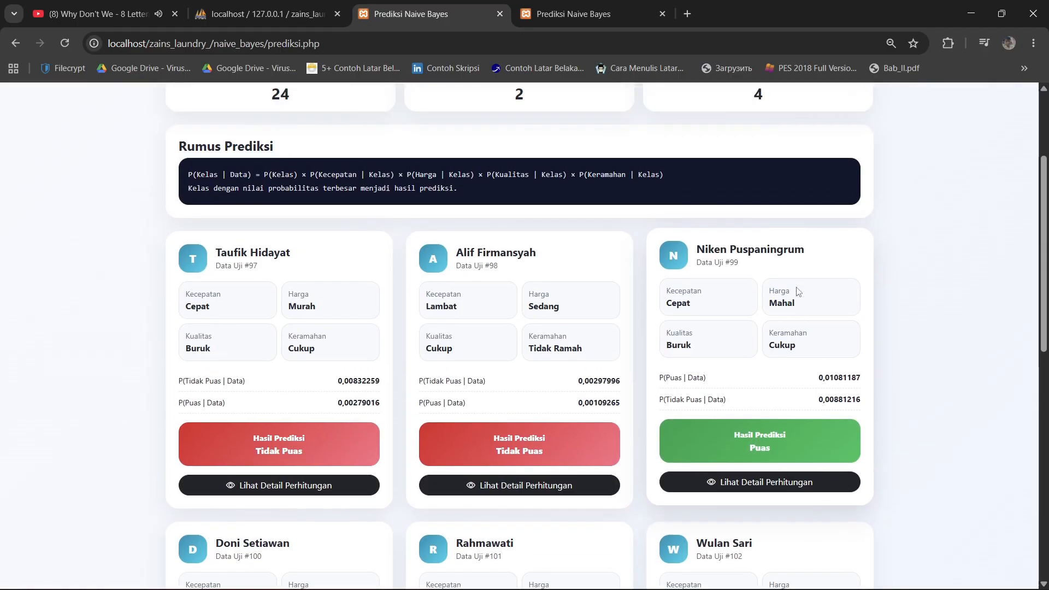
scroll(776, 268, "down", 3)
- Open the manual validation from Data Uji #99's calculation details and examine both class calculations, the comparison and the validation status
left_click(785, 434)
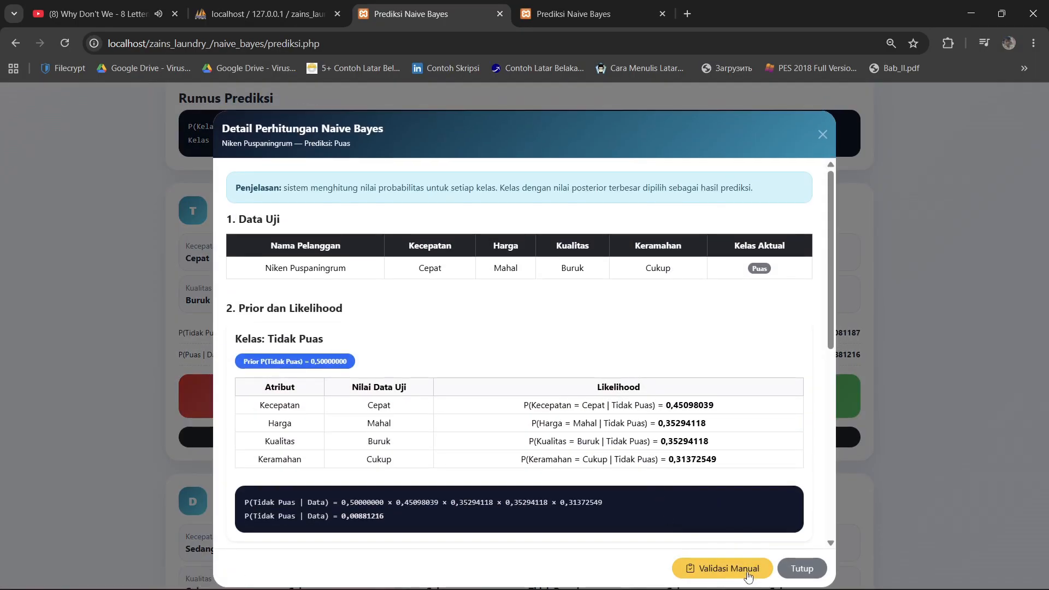
left_click(723, 568)
scroll(832, 283, "down", 6)
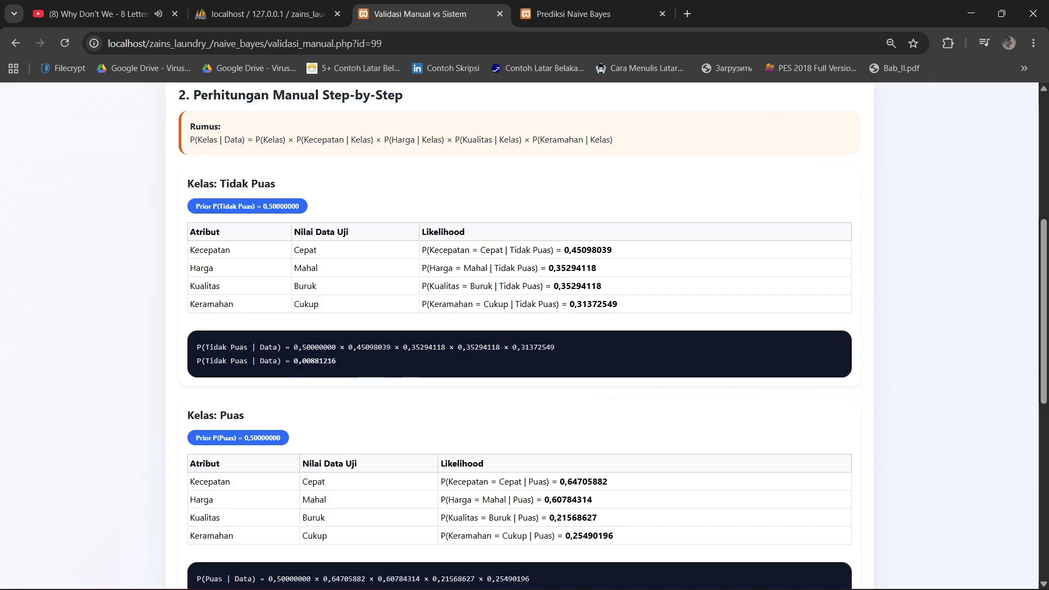
left_click_drag(298, 362, 323, 362)
left_click(335, 387)
scroll(335, 395, "down", 1)
left_click_drag(268, 526, 316, 538)
left_click(639, 481)
scroll(641, 482, "down", 4)
scroll(706, 438, "down", 2)
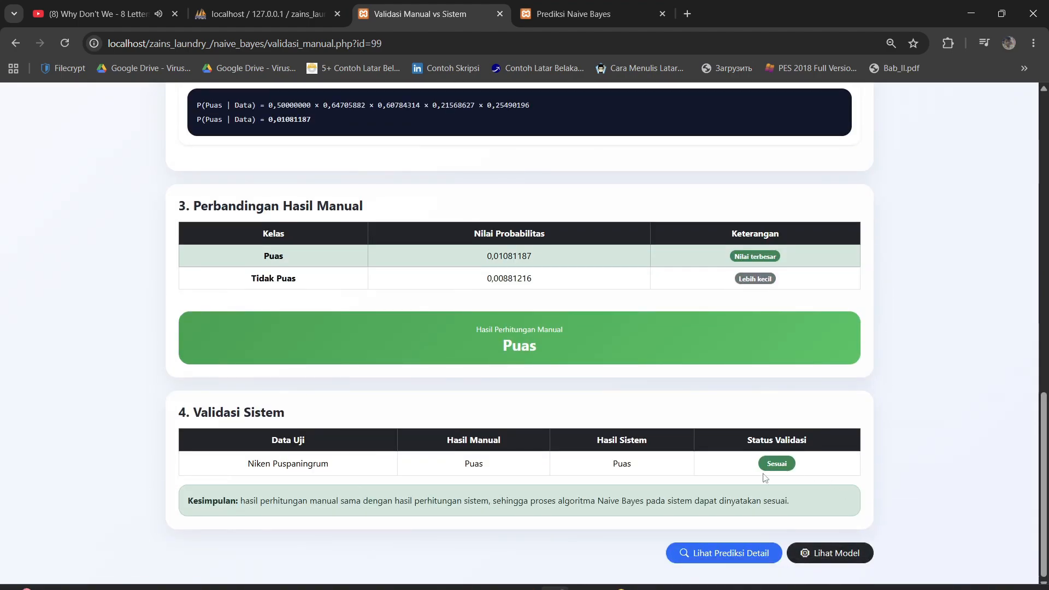
- Return to the home page and open the Alur Naive Bayes page
scroll(758, 472, "up", 7)
scroll(758, 473, "up", 5)
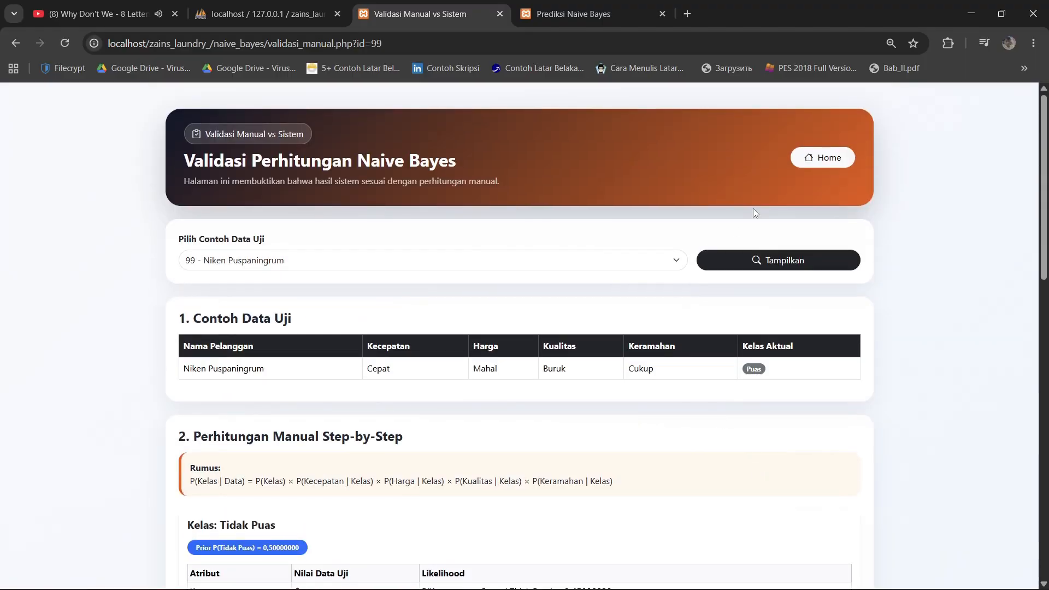
left_click(823, 158)
scroll(737, 199, "down", 4)
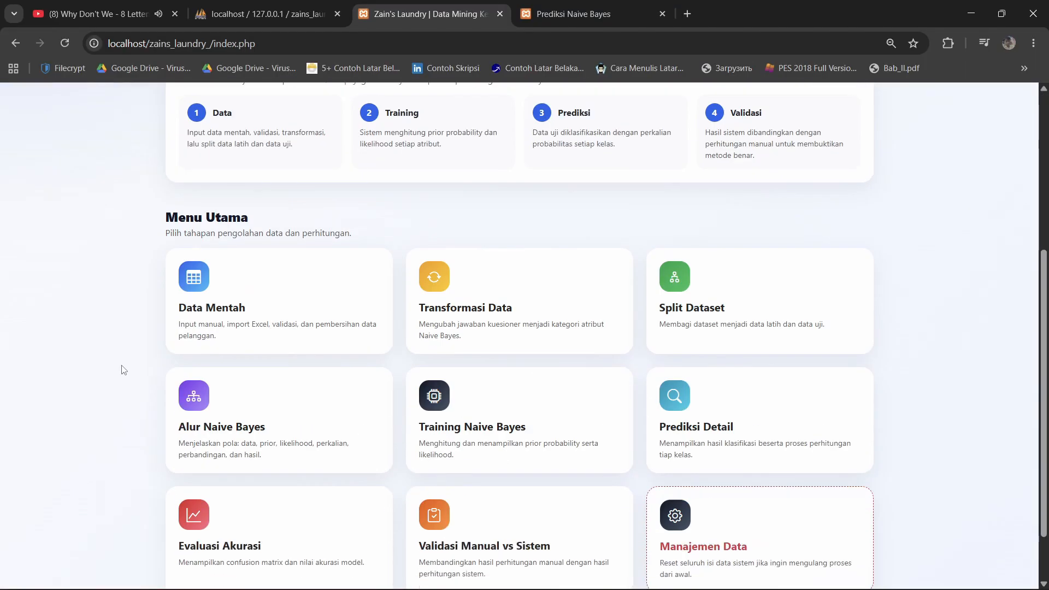
scroll(324, 359, "down", 1)
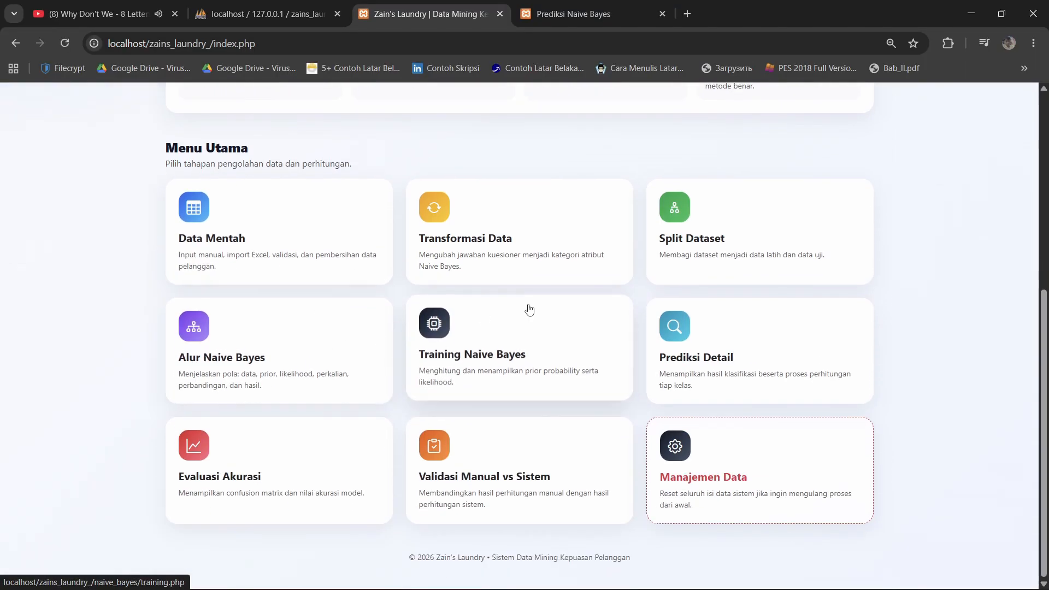
left_click(216, 375)
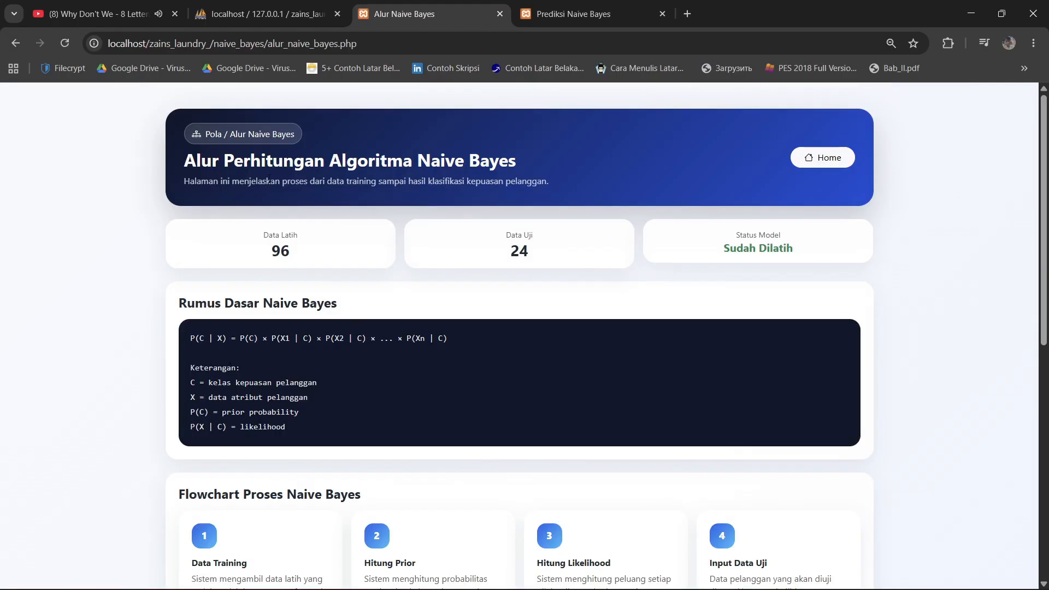
- Highlight the Alur Perhitungan title and page description, and point out the Data Latih and Status Model figures
left_click_drag(198, 161, 514, 155)
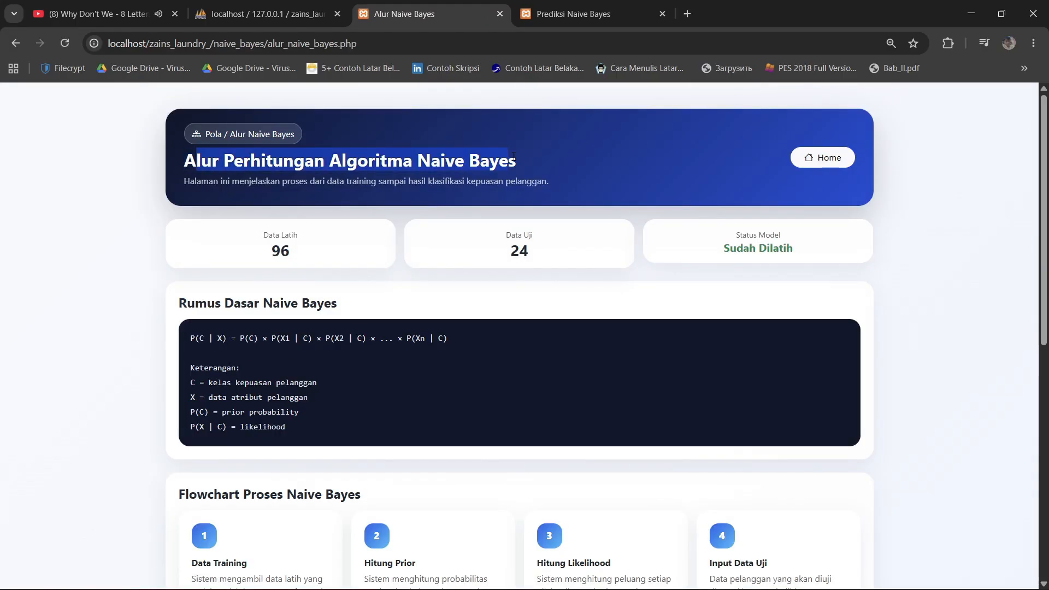
left_click(323, 213)
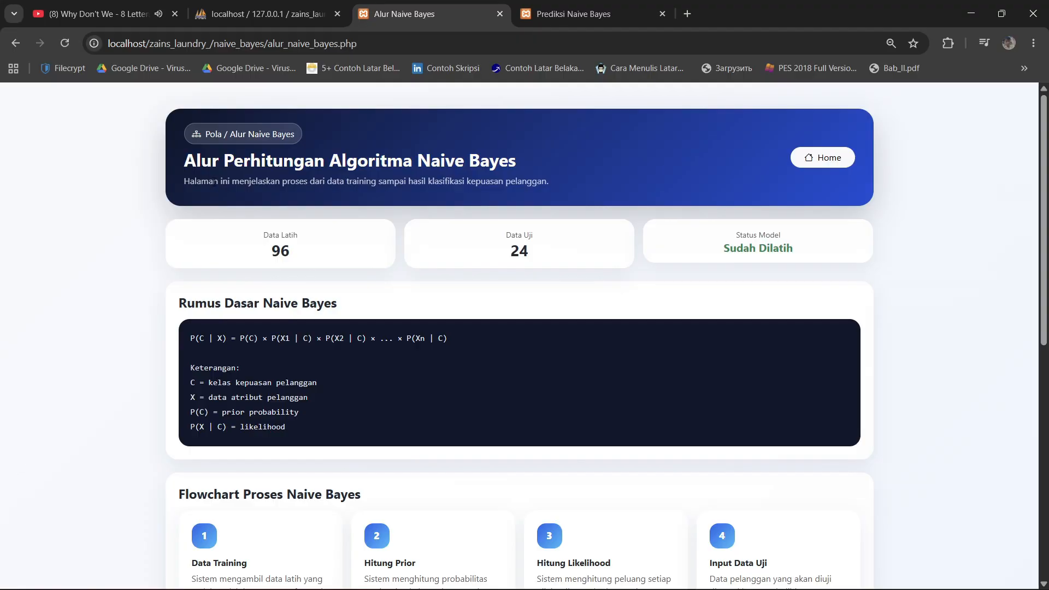
left_click_drag(214, 181, 429, 176)
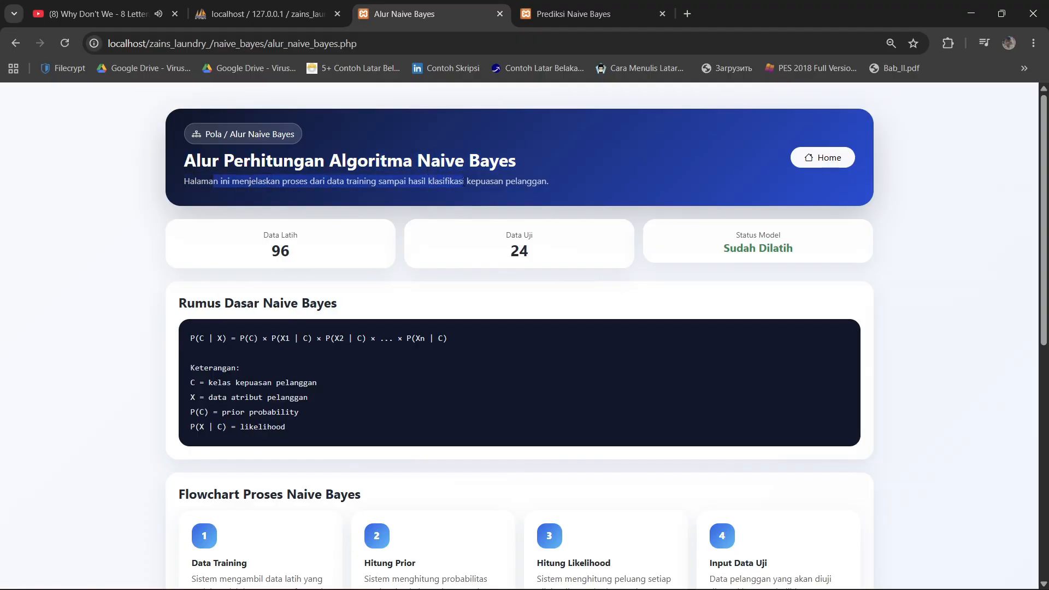
left_click(511, 176)
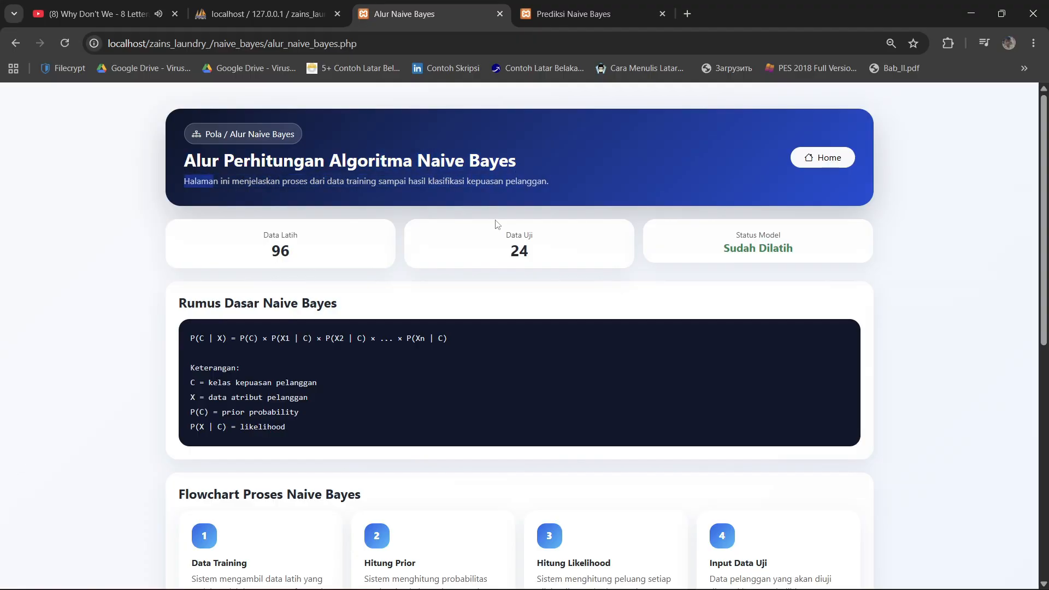
double_click(270, 252)
left_click(323, 266)
left_click_drag(730, 249, 787, 249)
- Examine the Rumus Dasar Naive Bayes section, highlighting its heading, formula and Keterangan lines
scroll(219, 251, "down", 2)
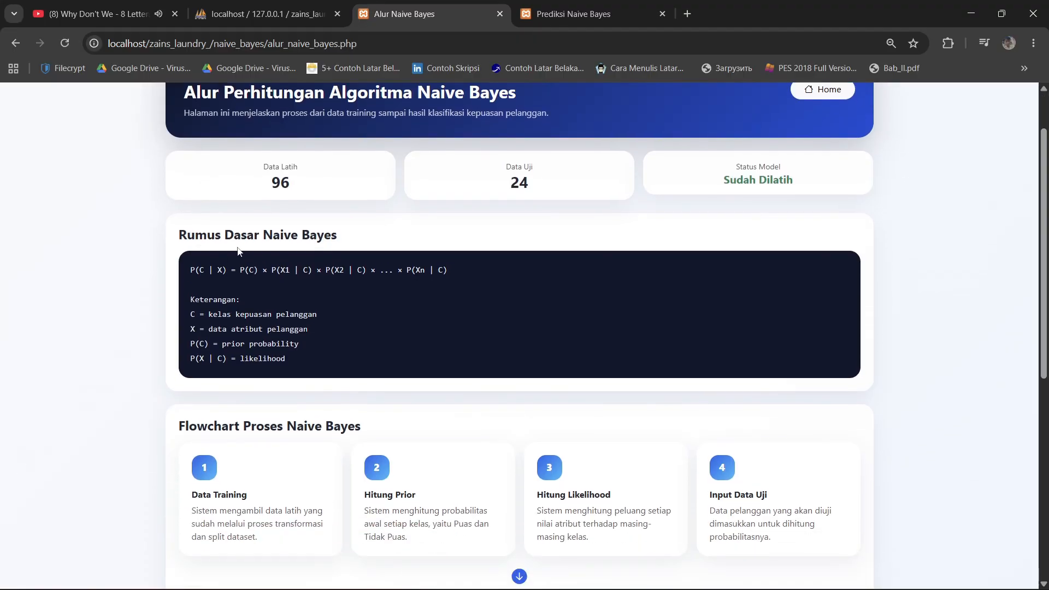
left_click_drag(195, 235, 326, 234)
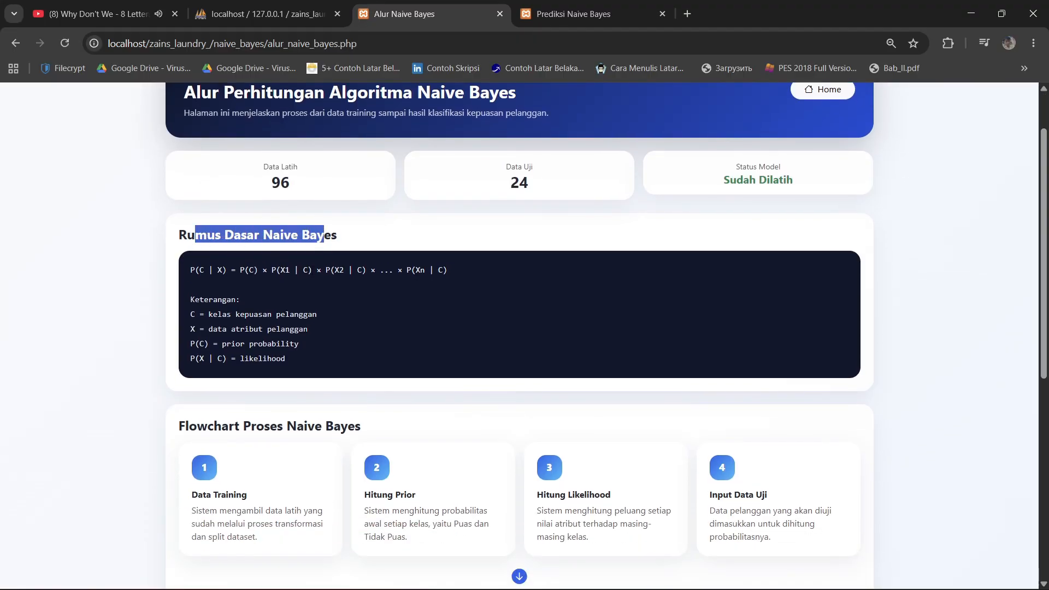
left_click(310, 270)
left_click_drag(192, 267, 304, 375)
left_click(302, 387)
- Move on to the Flowchart Proses Naive Bayes section and highlight its heading
scroll(302, 387, "down", 2)
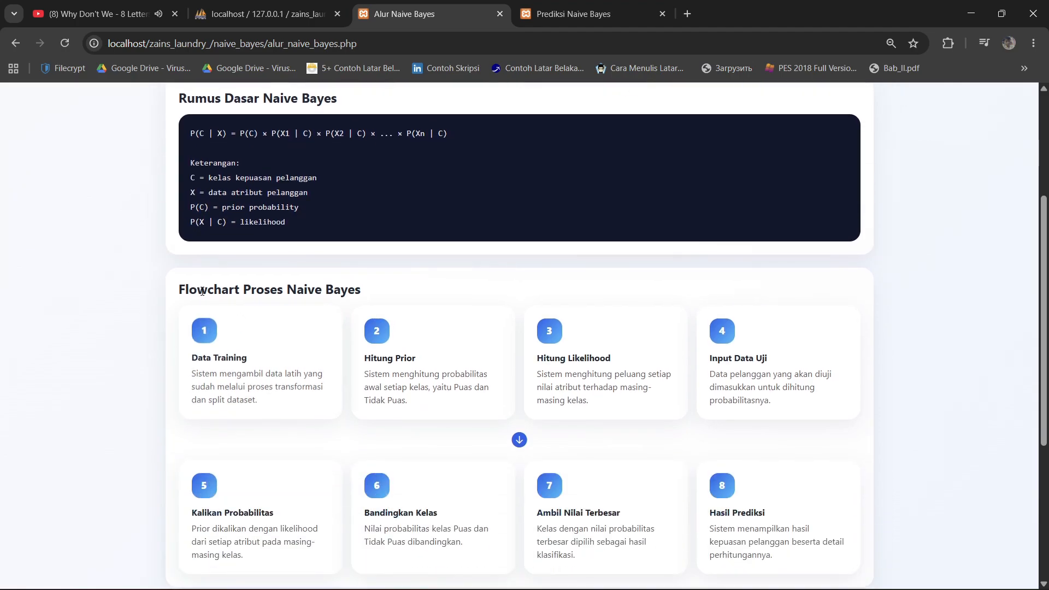
left_click_drag(197, 290, 323, 289)
left_click(393, 291)
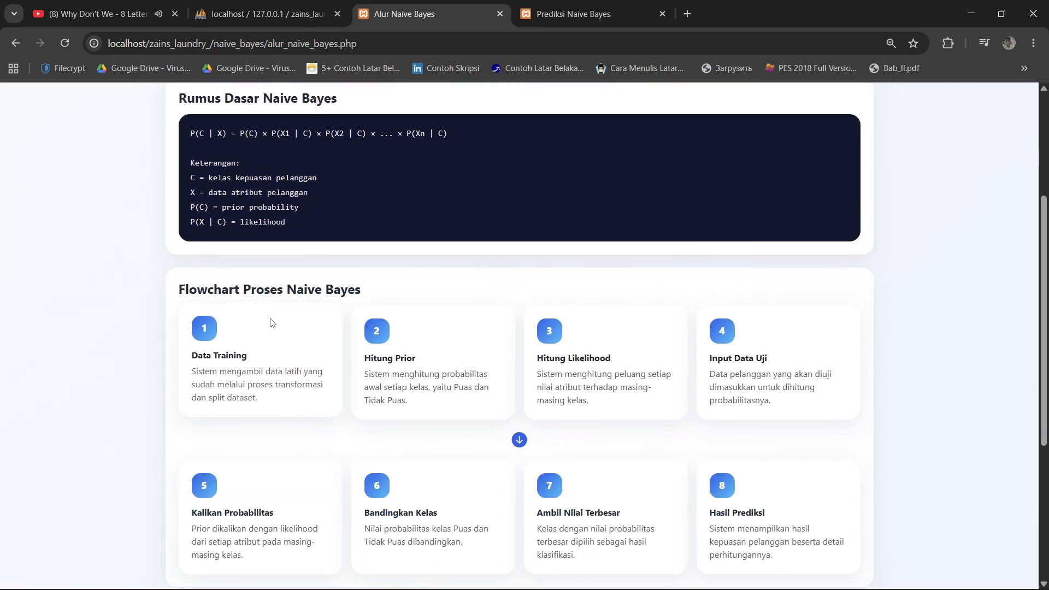
- Look over the eight flowchart stages and highlight the Pola Perhitungan di Sistem heading
scroll(266, 293, "down", 1)
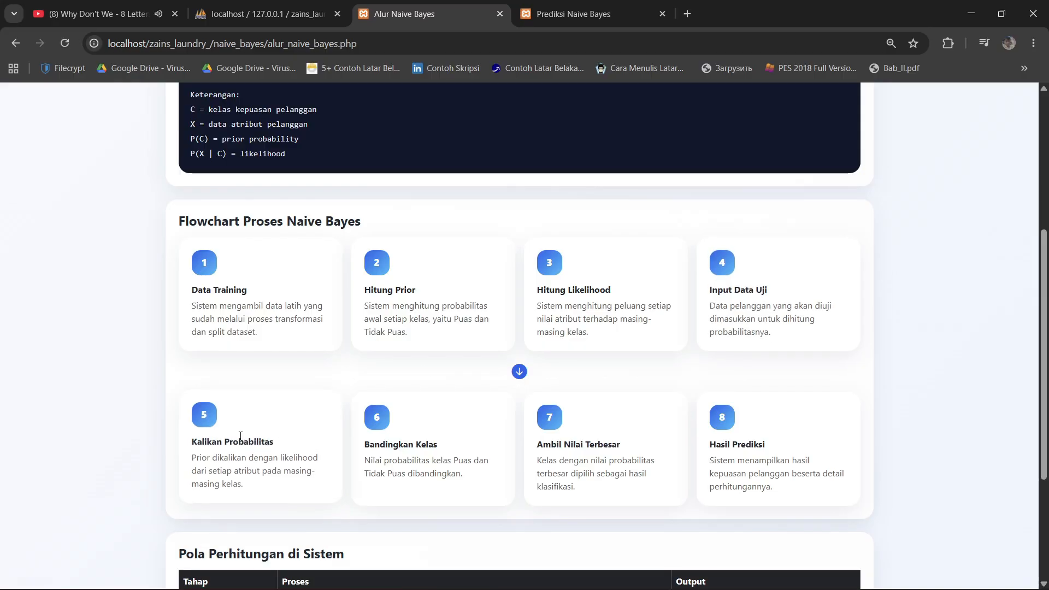
scroll(254, 365, "down", 1)
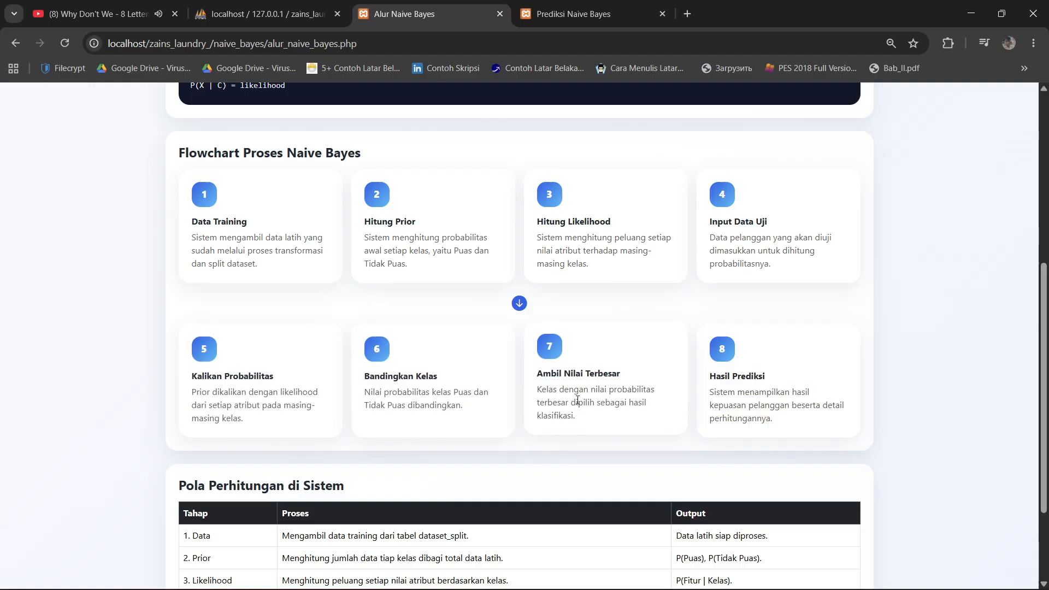
scroll(743, 387, "down", 3)
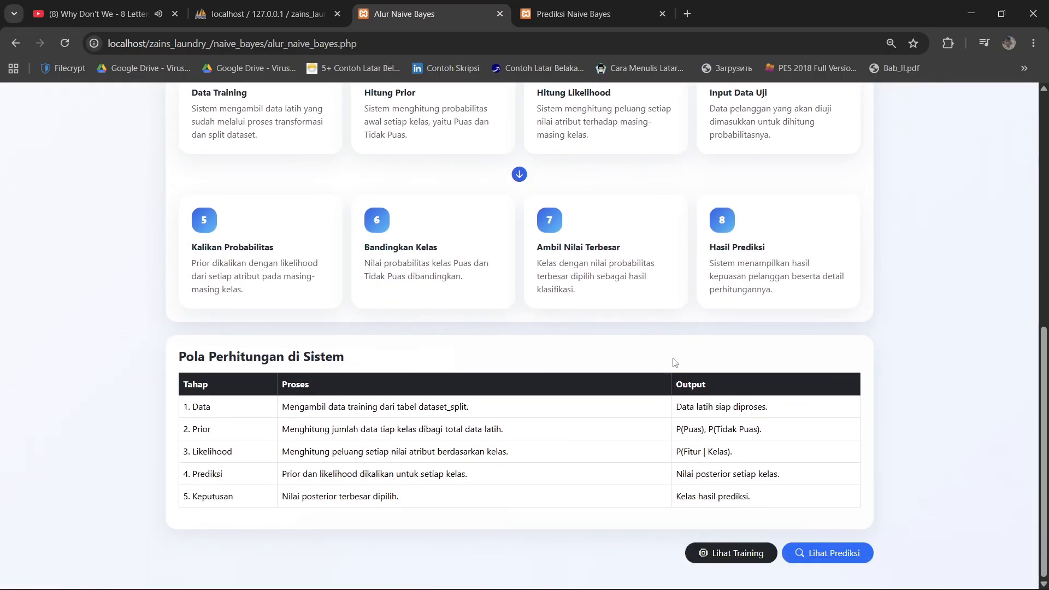
left_click_drag(179, 357, 347, 357)
left_click(356, 368)
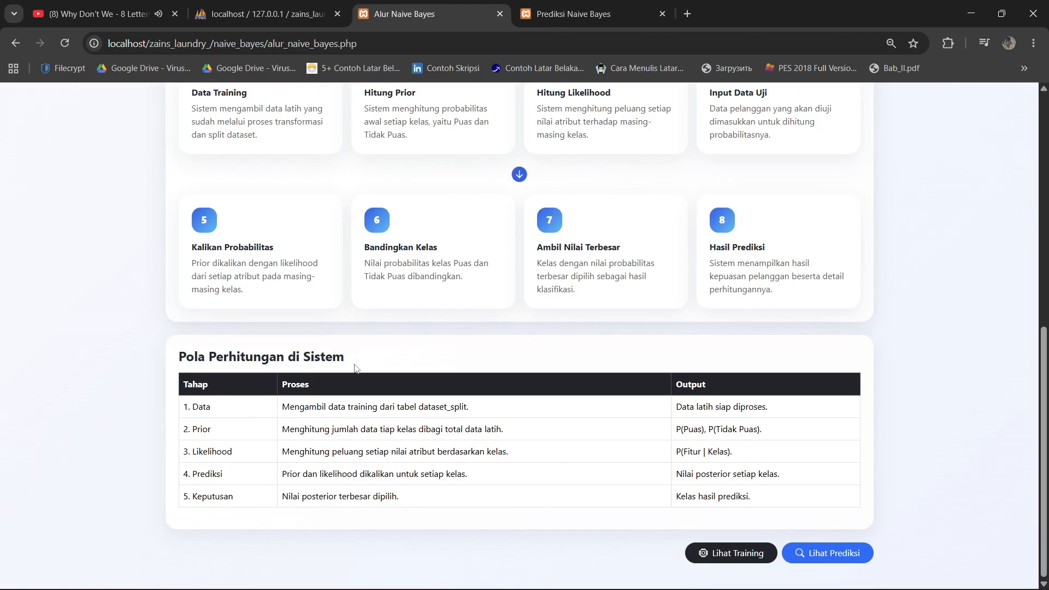
- Highlight the stage name, process description and output of the Data row in the Pola Perhitungan di Sistem table
double_click(195, 406)
left_click(253, 437)
left_click_drag(309, 408, 471, 406)
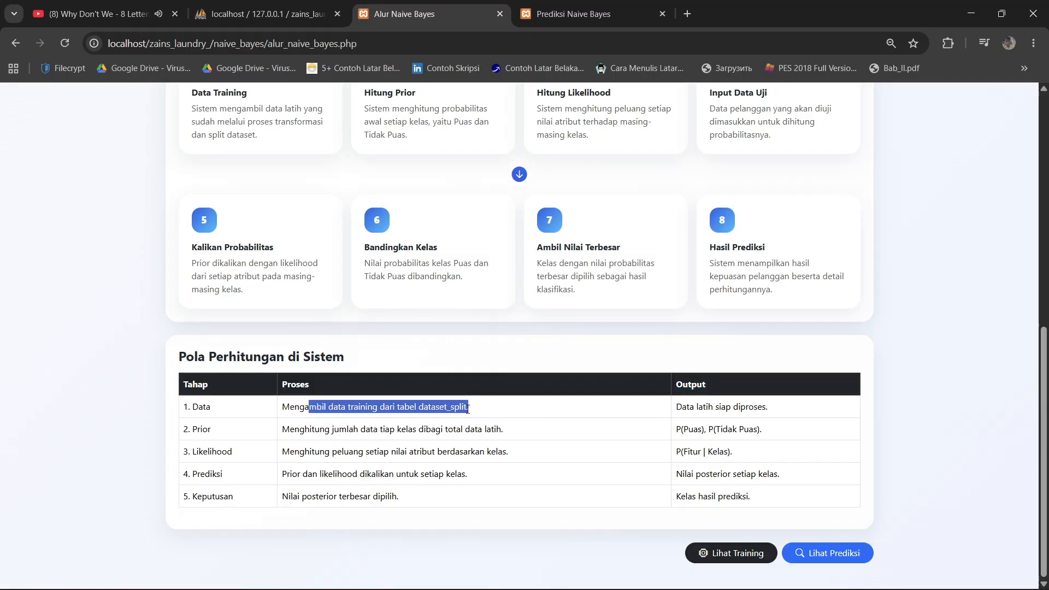
left_click(751, 410)
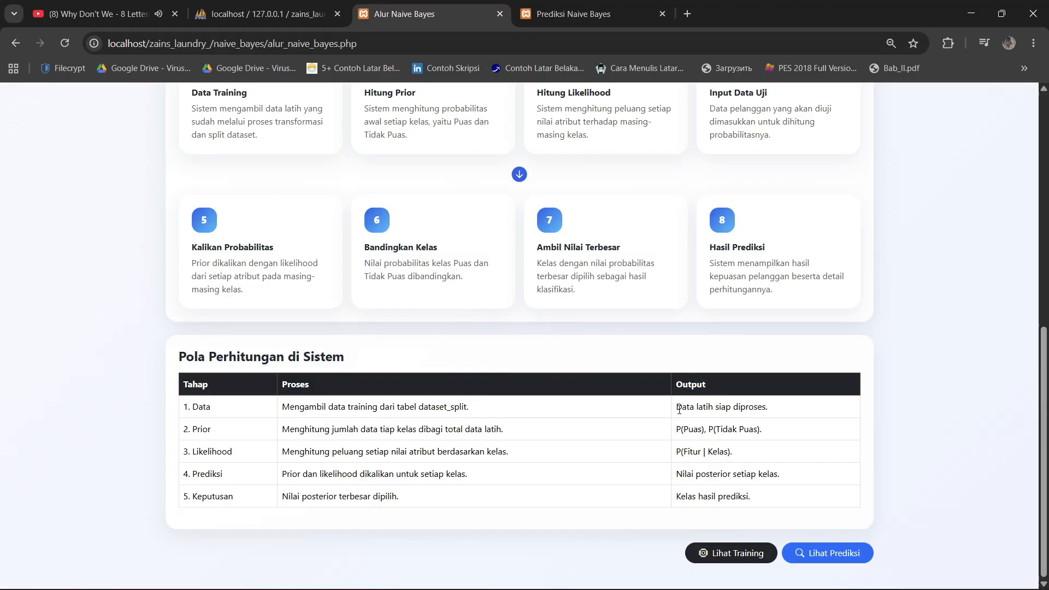
left_click_drag(679, 409, 757, 422)
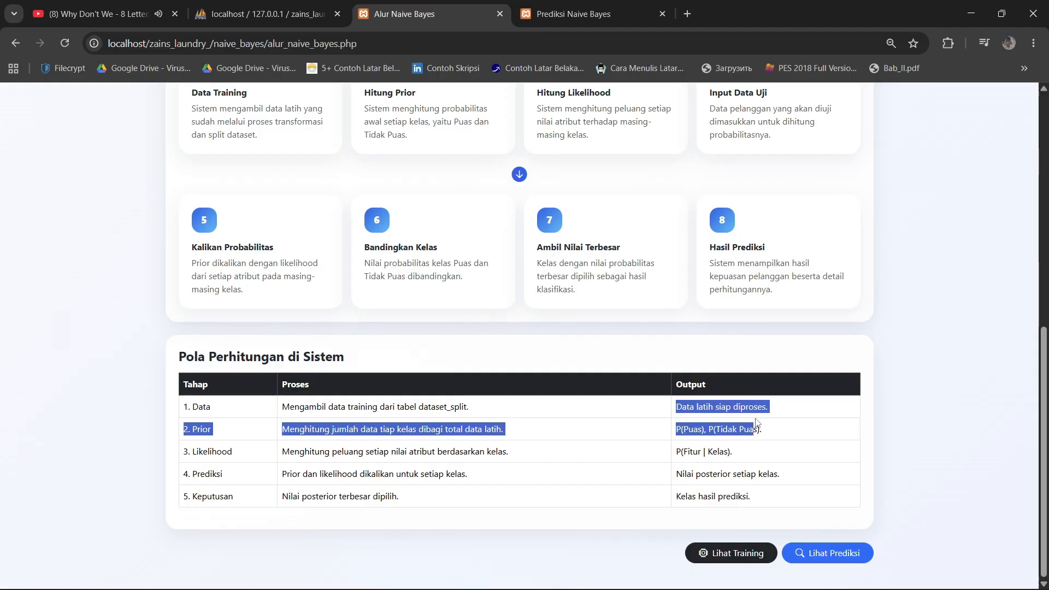
- Highlight the Prior row's process and output, and the Keputusan row's output in the calculation pattern table
left_click(501, 445)
left_click_drag(294, 430, 409, 426)
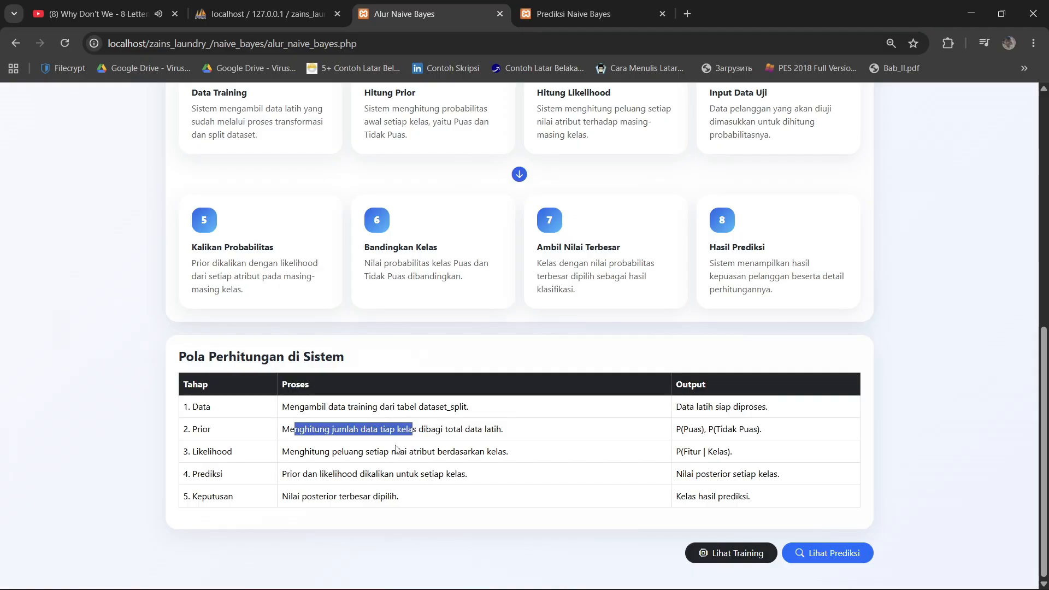
left_click(443, 536)
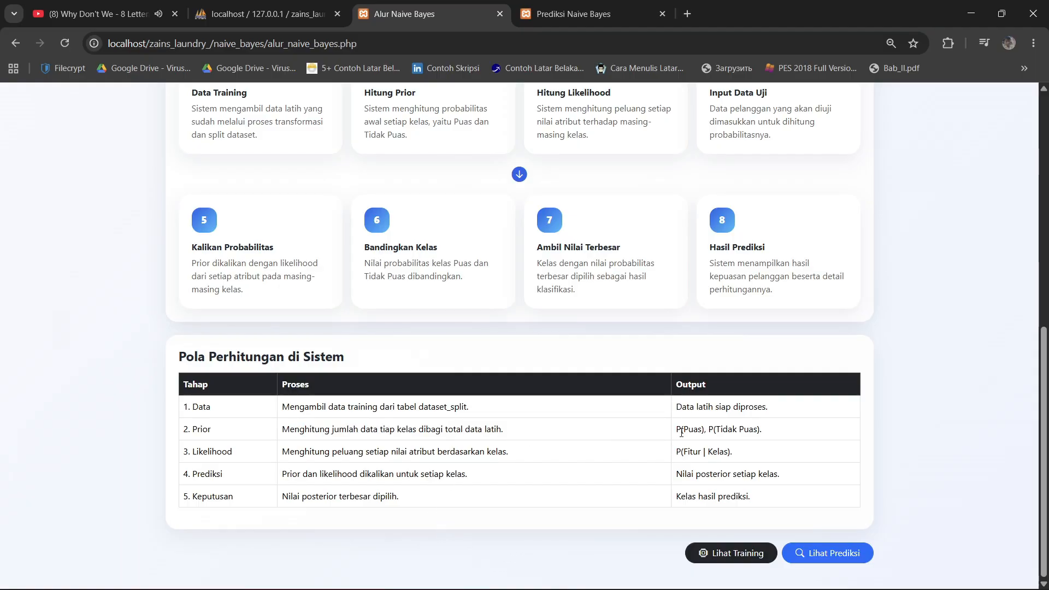
left_click_drag(681, 433, 727, 430)
left_click(353, 492)
left_click_drag(680, 501, 739, 500)
left_click(623, 536)
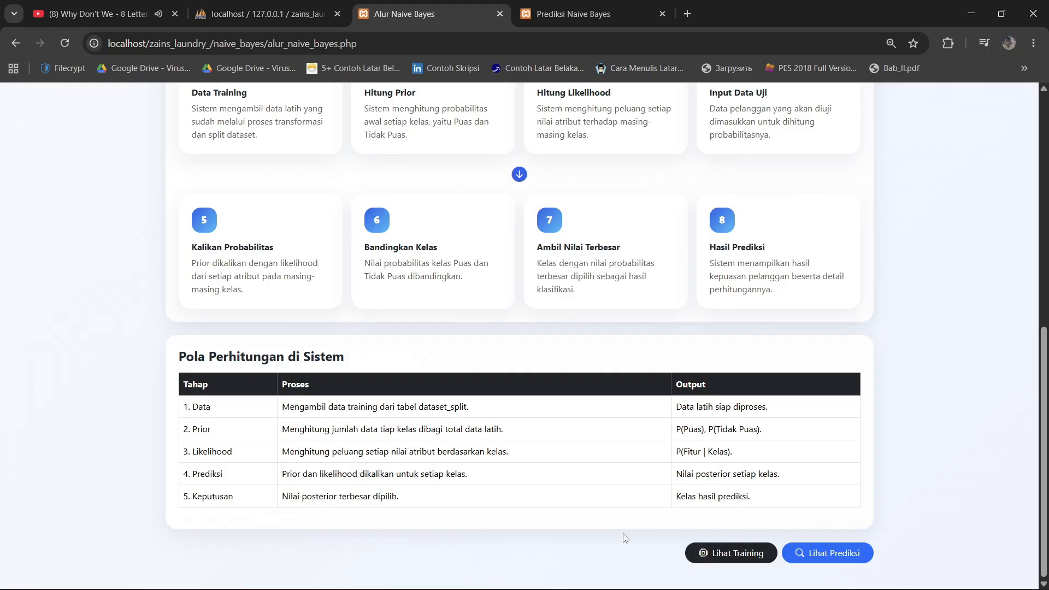
- Open the revised system's prediction page from the Alur page and look through its customer result cards
left_click(800, 550)
scroll(727, 377, "down", 8)
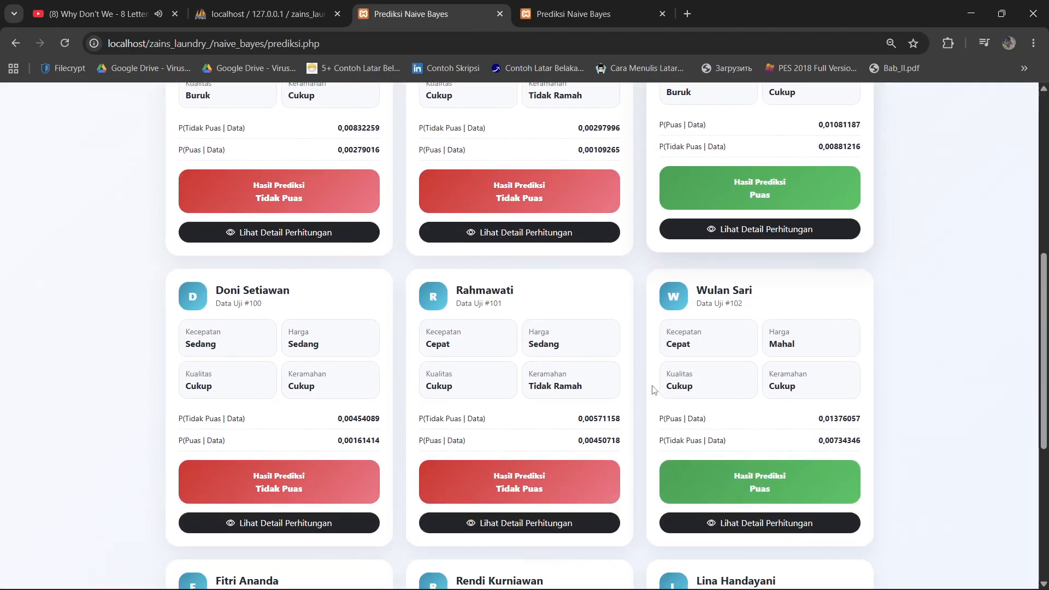
scroll(653, 389, "down", 5)
scroll(546, 435, "up", 10)
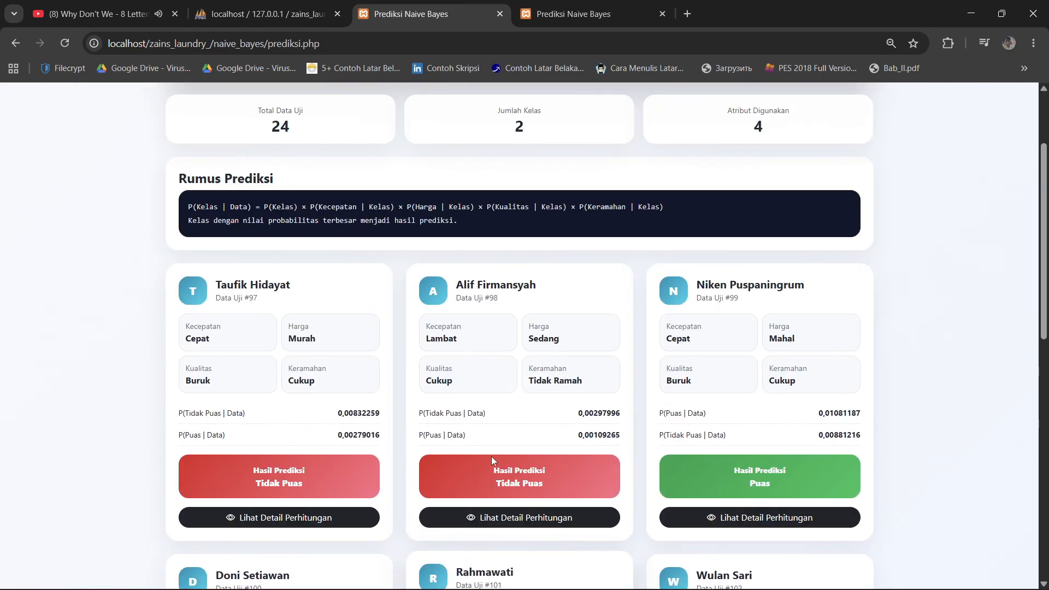
scroll(492, 457, "up", 3)
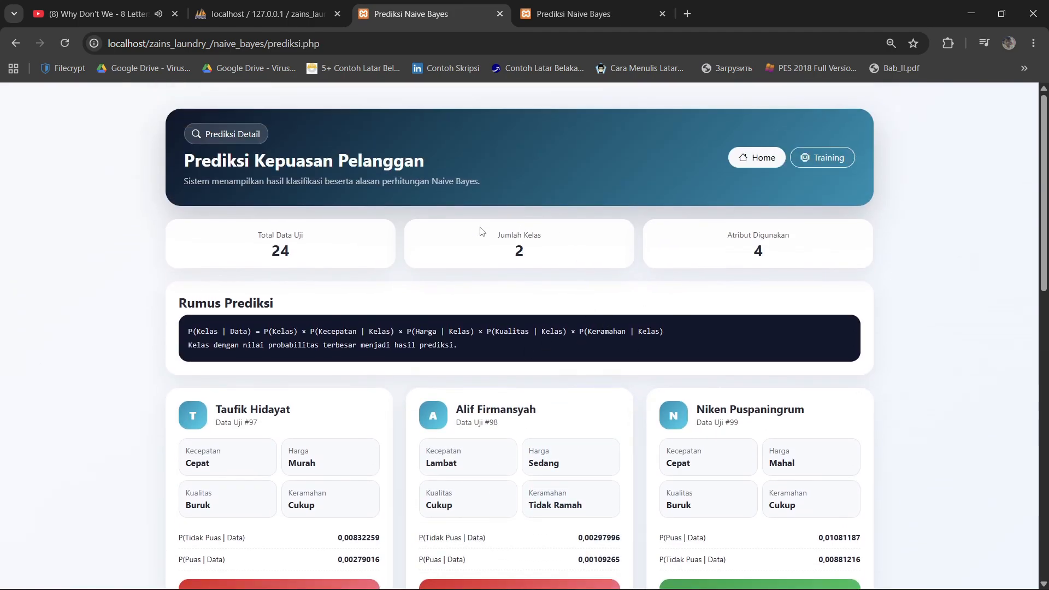
- Switch to the original version's prediction page, look over its result cards and return to its home page
left_click(587, 14)
scroll(339, 391, "up", 2)
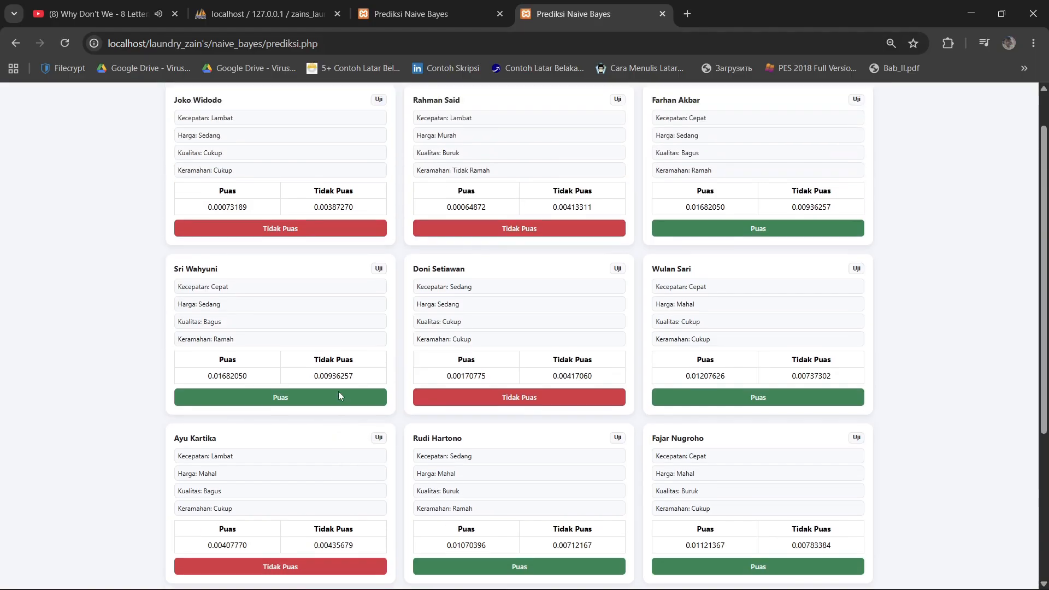
scroll(339, 392, "down", 5)
left_click(185, 568)
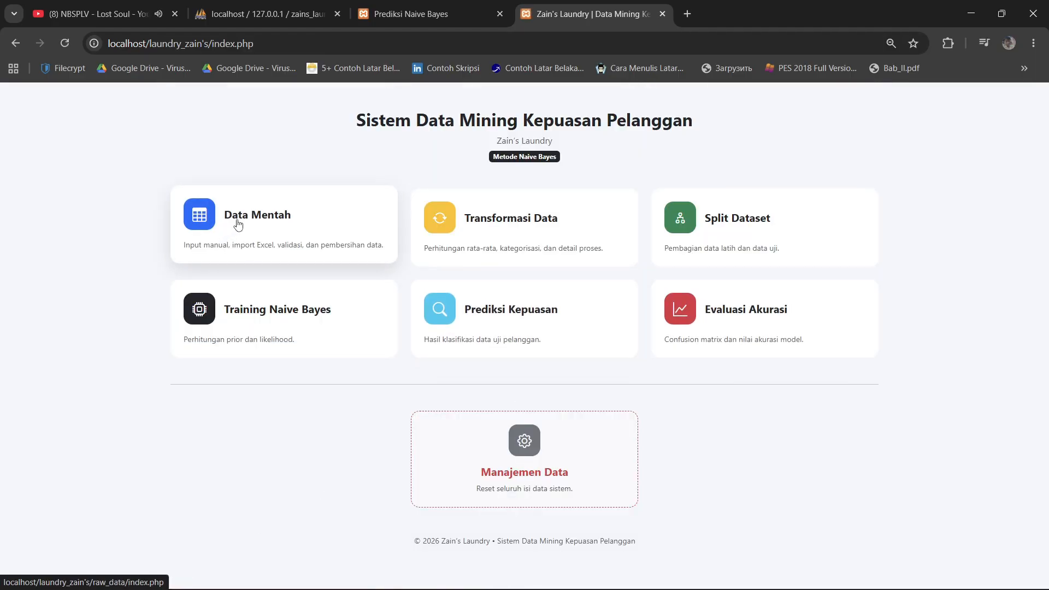
- Open Evaluasi Akurasi in the original version, examine its Confusion Matrix and Detail Hasil Prediksi table, and go back
left_click(754, 298)
scroll(473, 395, "down", 2)
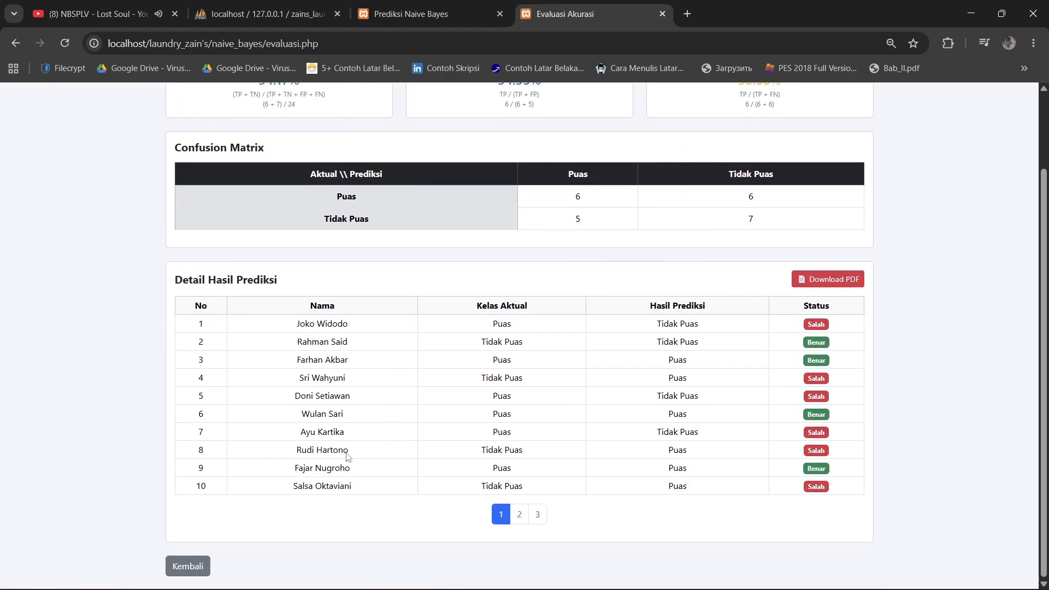
left_click(176, 566)
- Switch back to the revised version, return to its home page and open Evaluasi Akurasi
left_click(485, 4)
scroll(759, 134, "down", 10)
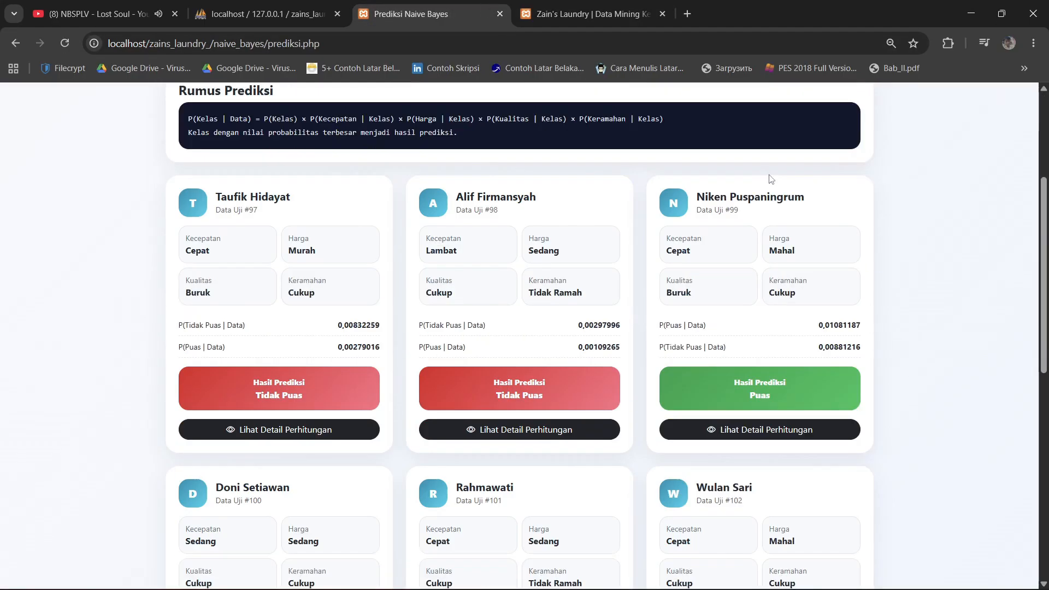
scroll(759, 134, "up", 10)
left_click(757, 157)
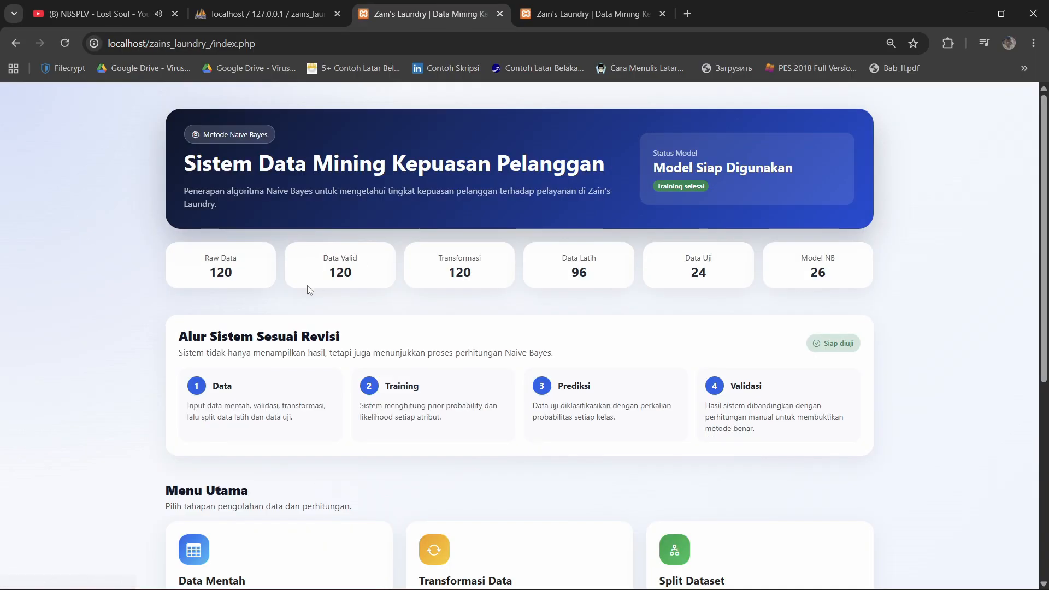
scroll(346, 276, "down", 6)
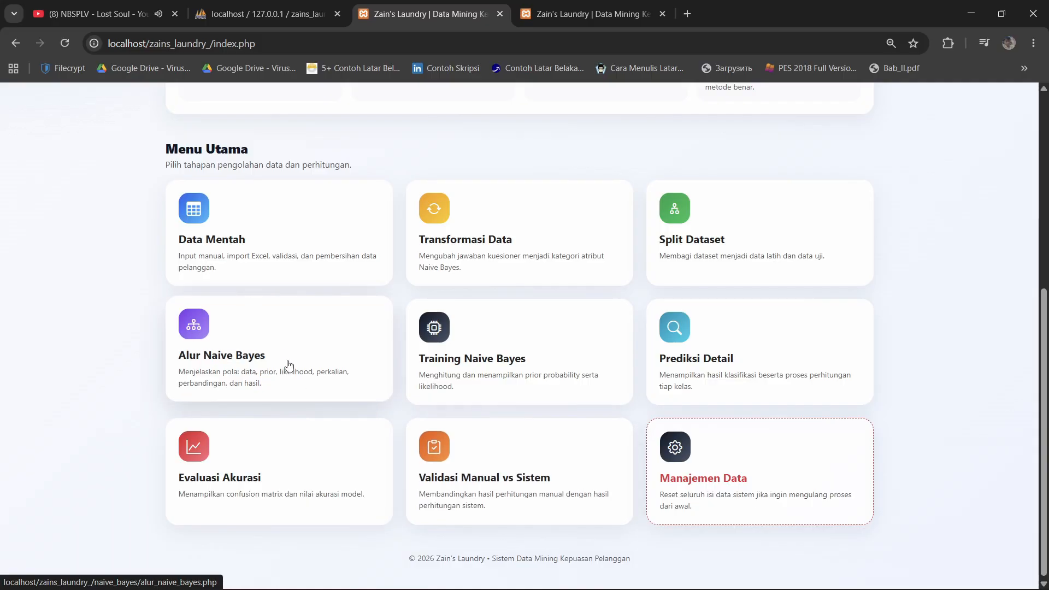
left_click(213, 495)
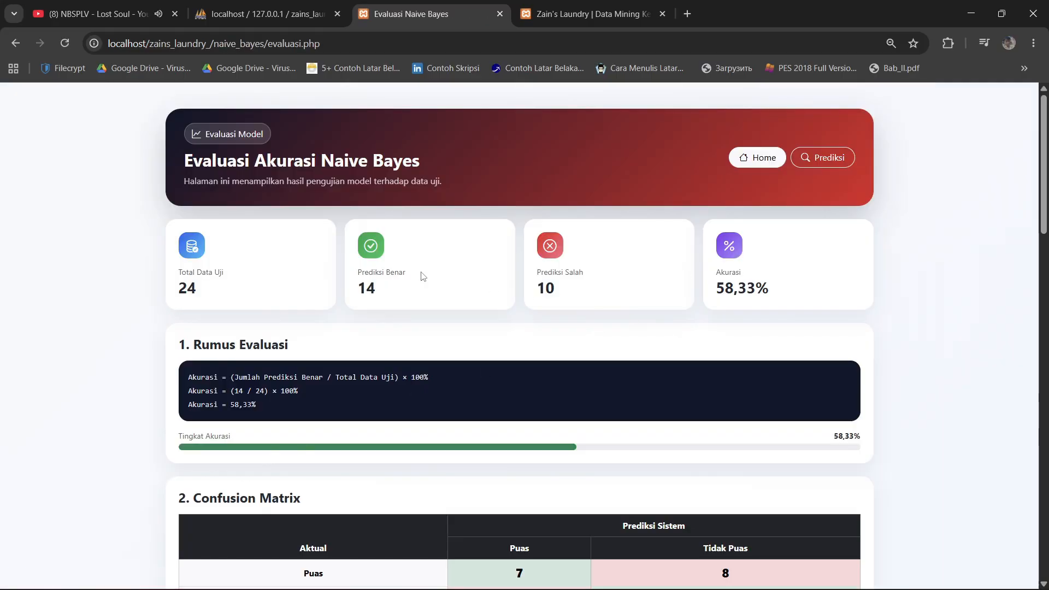
- Examine the Rumus Evaluasi section on the evaluation page and highlight its heading
scroll(290, 251, "down", 1)
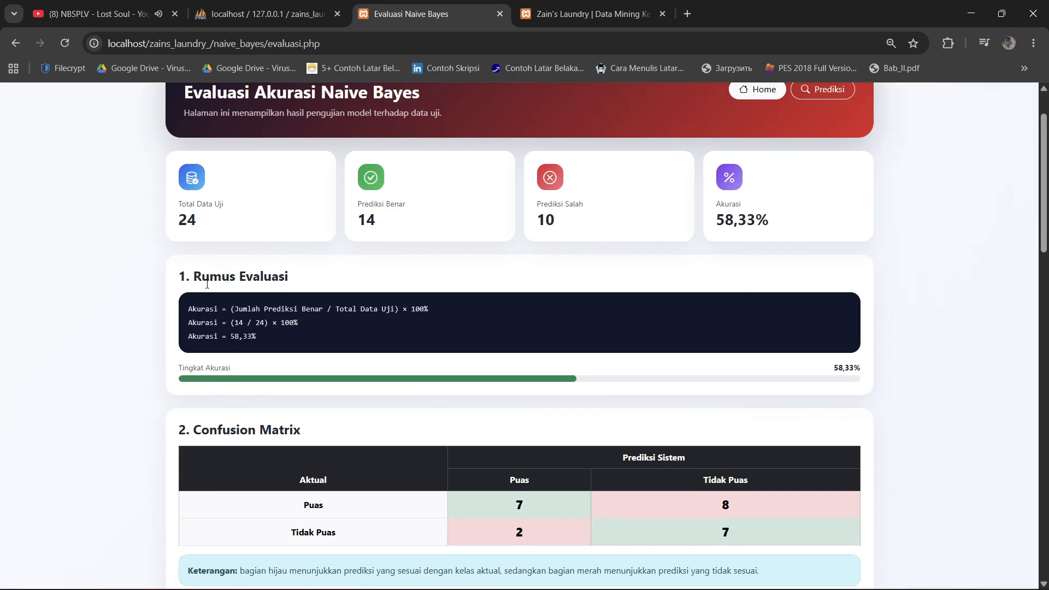
left_click_drag(208, 285, 274, 280)
left_click(257, 323)
scroll(200, 349, "down", 1)
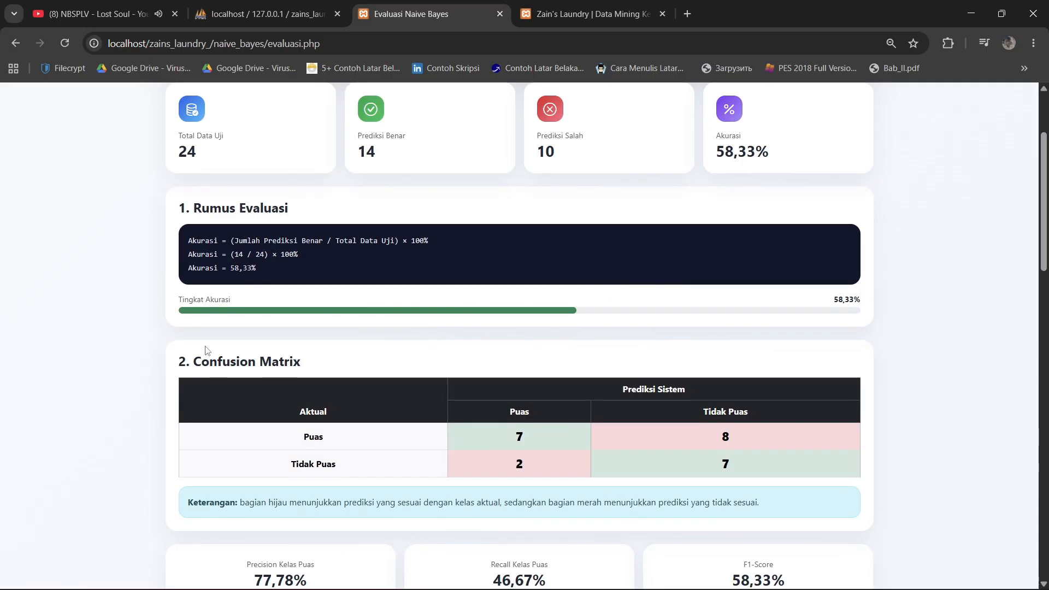
- Highlight the explanations of the green and red cells in the Keterangan note below the Confusion Matrix
scroll(402, 402, "down", 2)
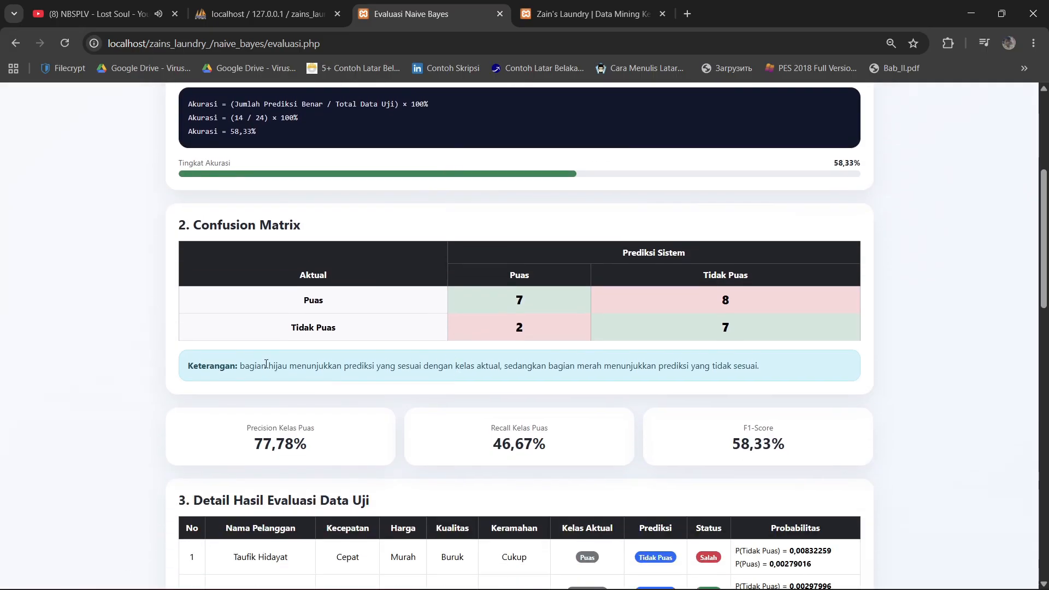
left_click_drag(244, 365, 488, 366)
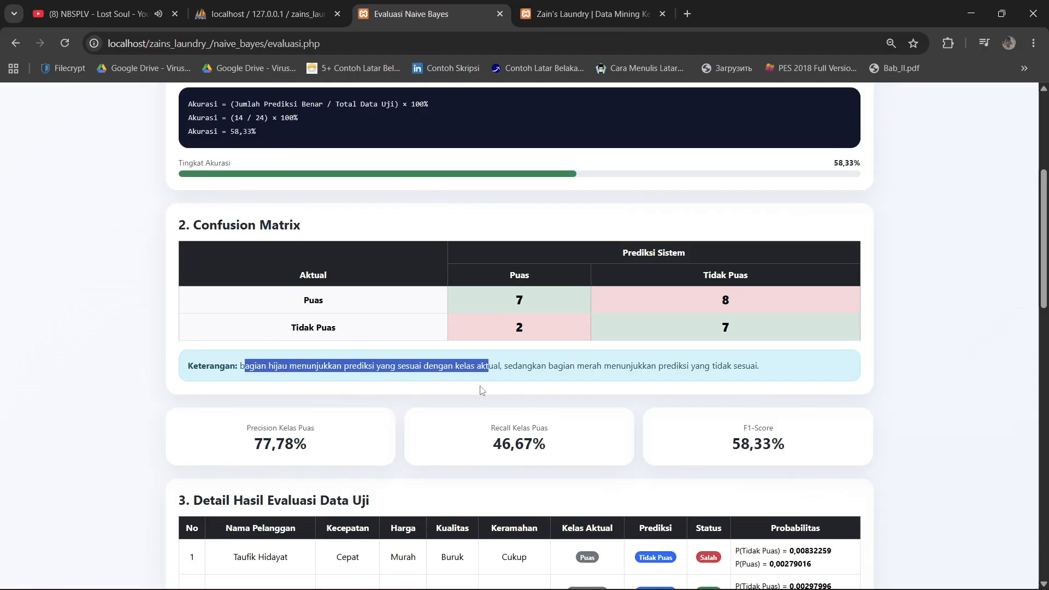
left_click_drag(555, 371, 750, 392)
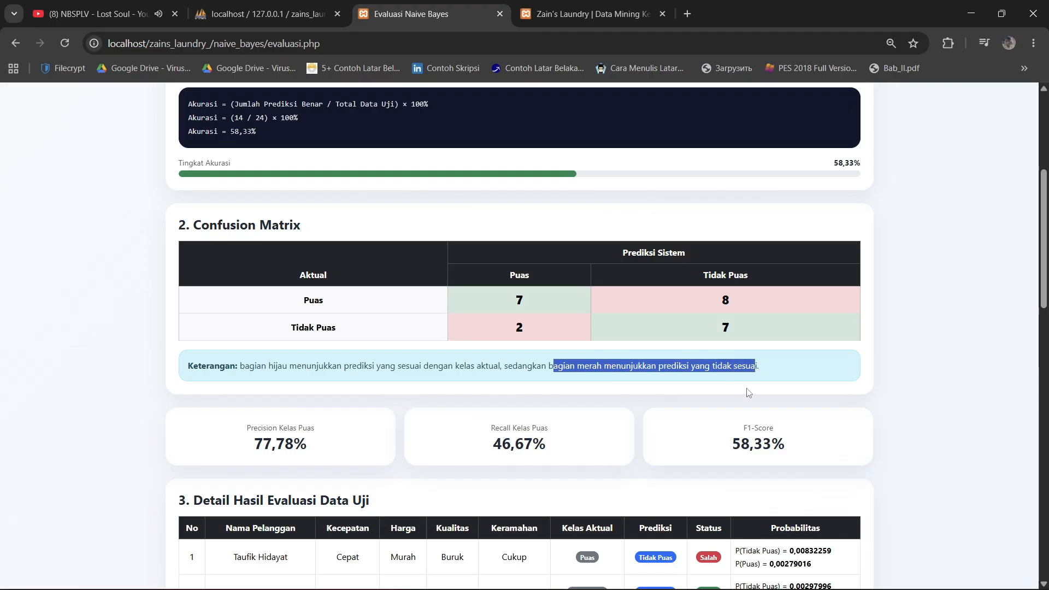
left_click(739, 328)
- Examine the Detail Hasil Evaluasi Data Uji table, highlighting its heading area and the first row's P(Tidak Puas) value
scroll(424, 391, "down", 2)
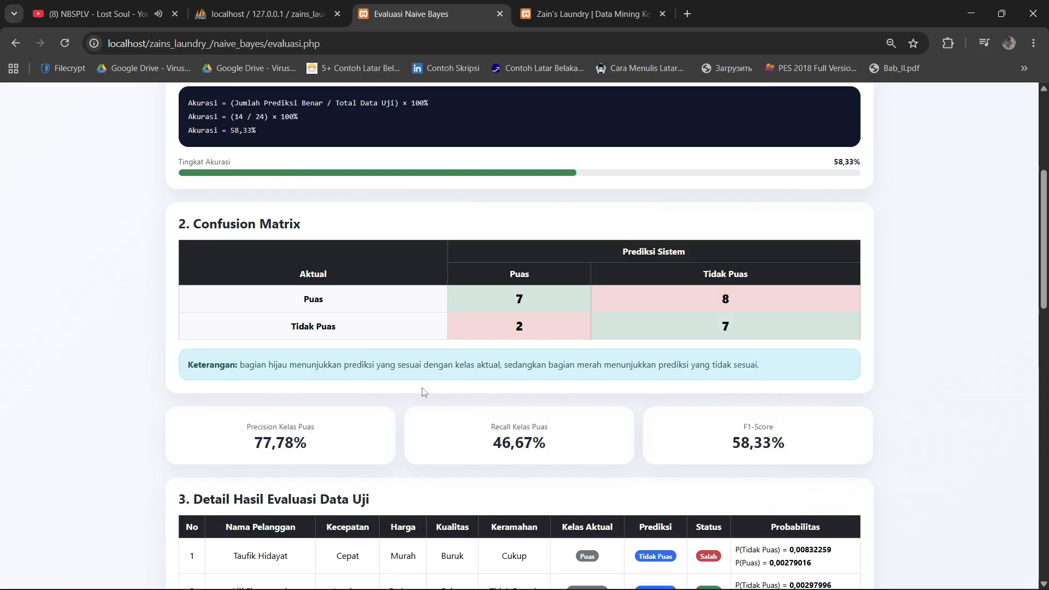
scroll(281, 304, "down", 2)
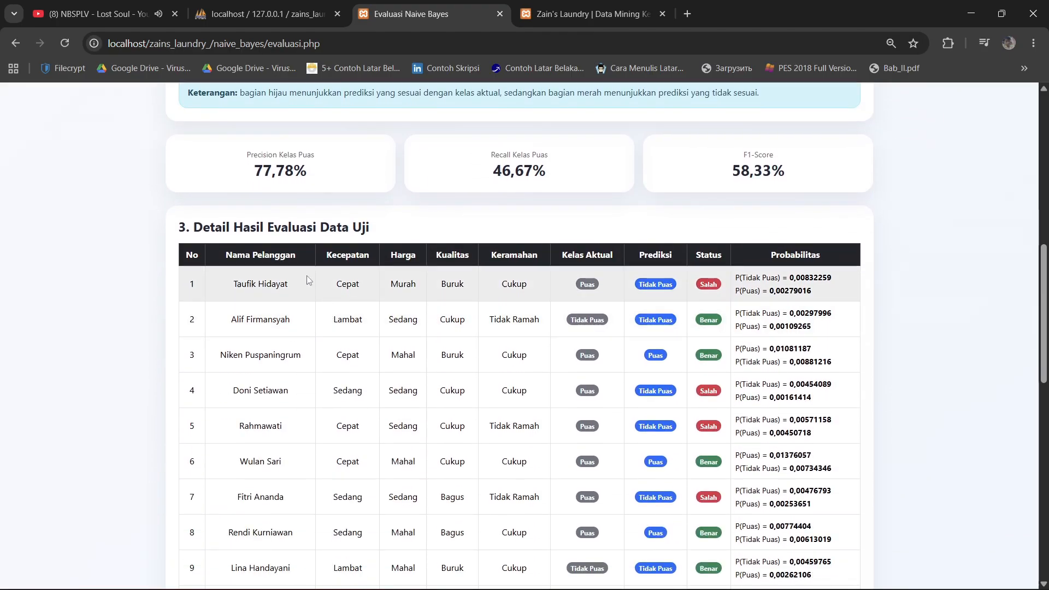
left_click_drag(200, 230, 328, 298)
left_click(324, 318)
scroll(263, 366, "down", 10)
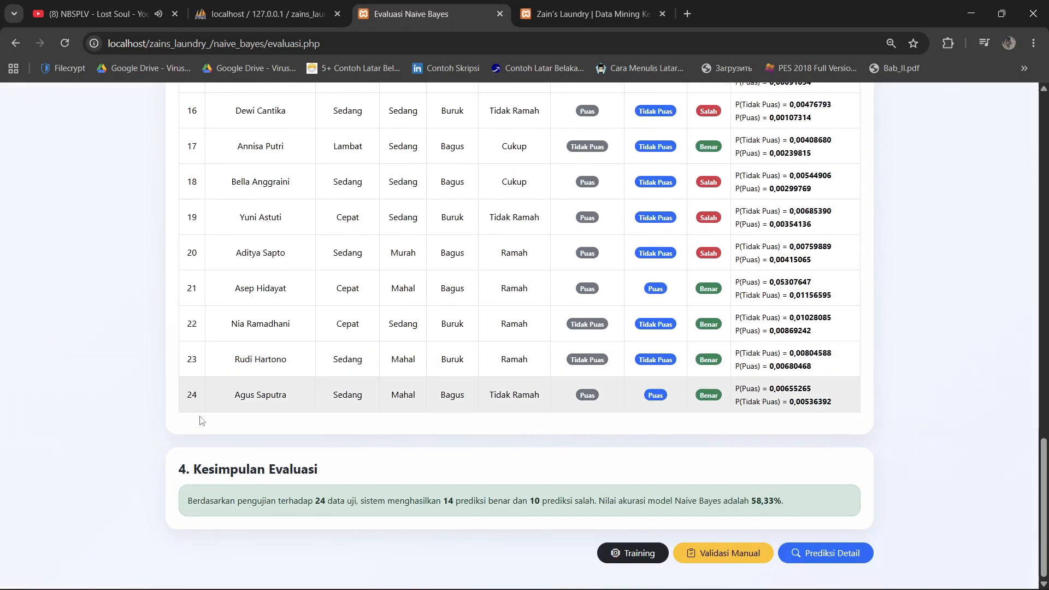
scroll(214, 409, "up", 6)
scroll(217, 417, "up", 3)
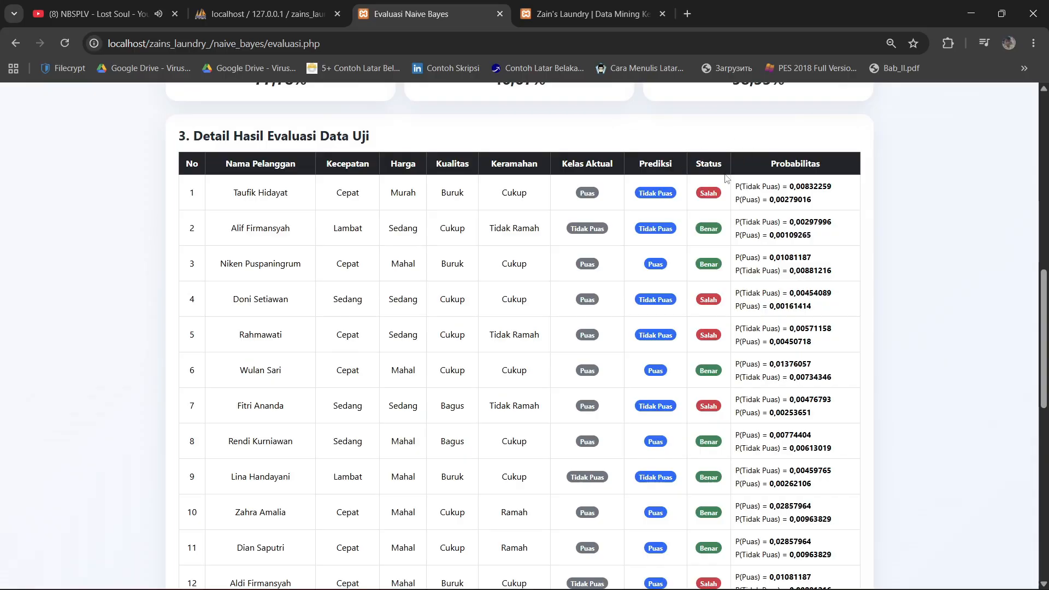
left_click_drag(763, 186, 803, 185)
- Return to the Rumus Evaluasi section and highlight the three accuracy formula lines
scroll(366, 285, "up", 9)
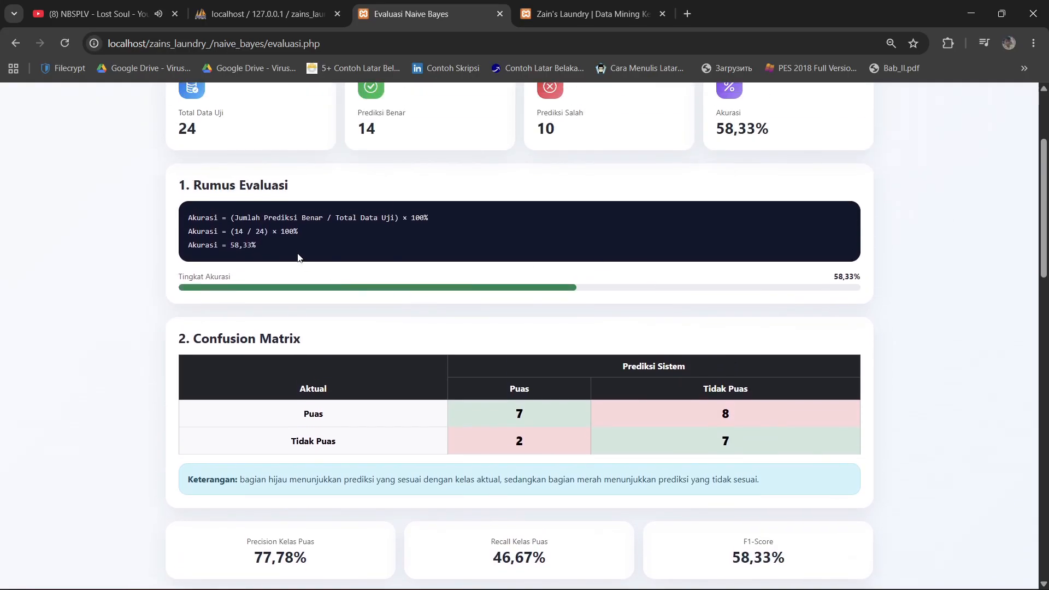
left_click_drag(298, 257, 190, 215)
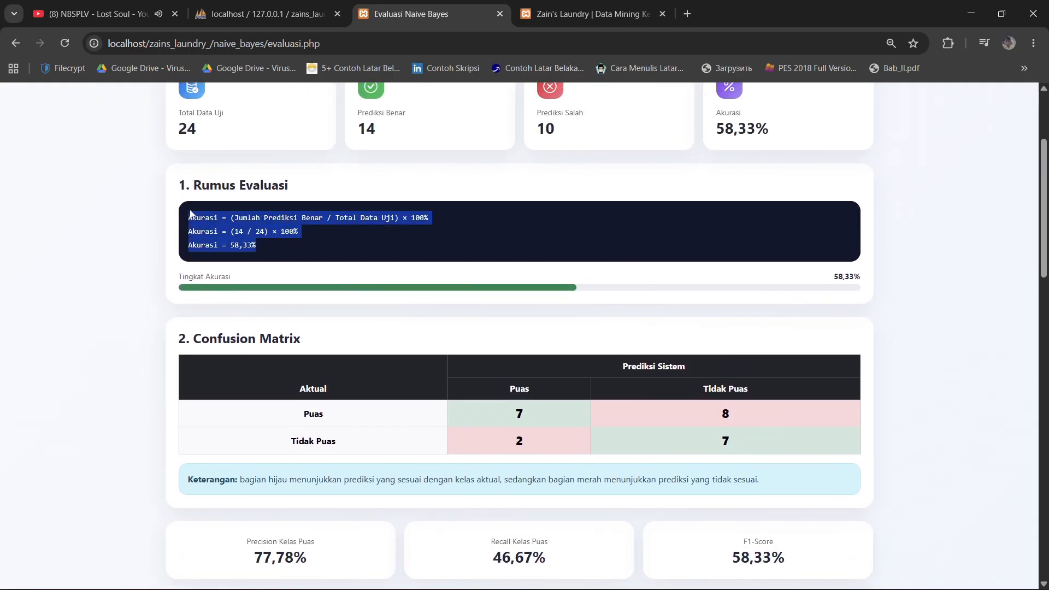
left_click(118, 286)
- Highlight the part of the Kesimpulan Evaluasi text about the test data and its correct and incorrect predictions
scroll(145, 308, "down", 15)
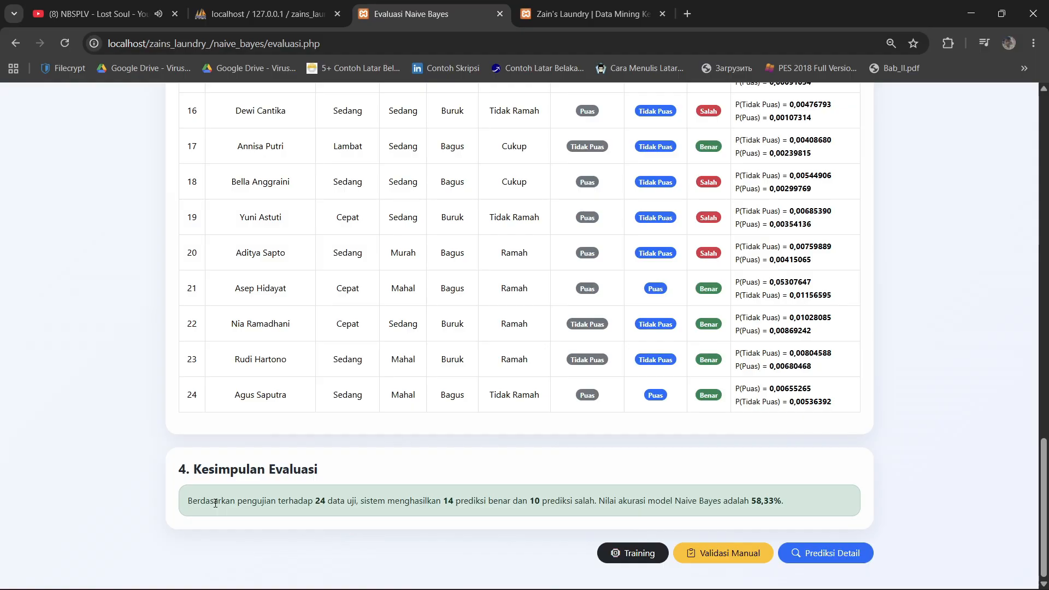
left_click_drag(308, 505, 587, 514)
left_click(449, 539)
left_click(537, 545)
- Recheck the evaluation rows, highlight the accuracy figure in Kesimpulan Evaluasi and return to the Rumus Evaluasi section
scroll(672, 476, "up", 7)
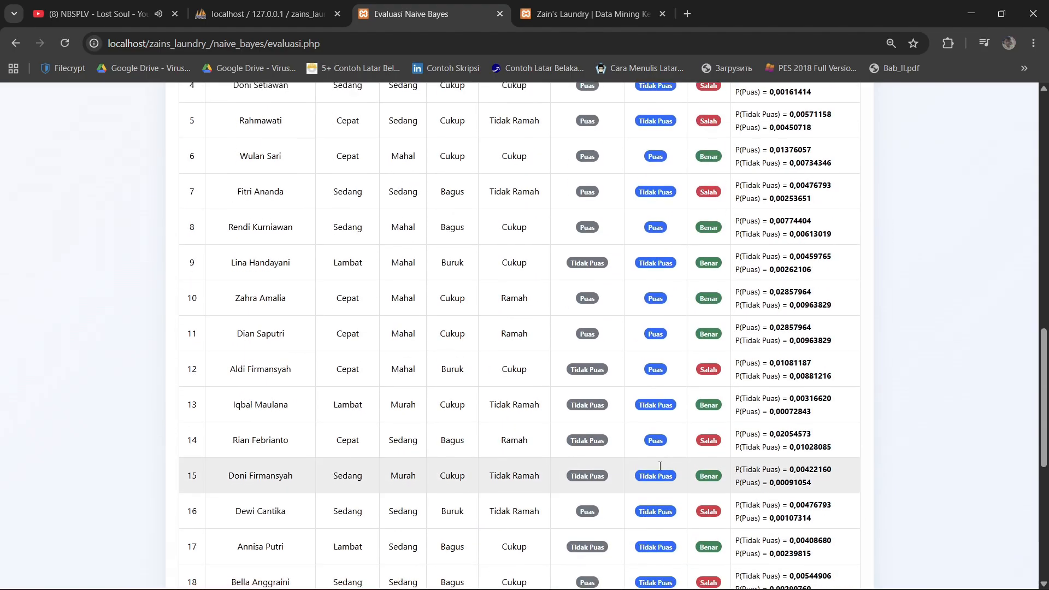
scroll(661, 468, "down", 7)
left_click_drag(753, 507, 780, 496)
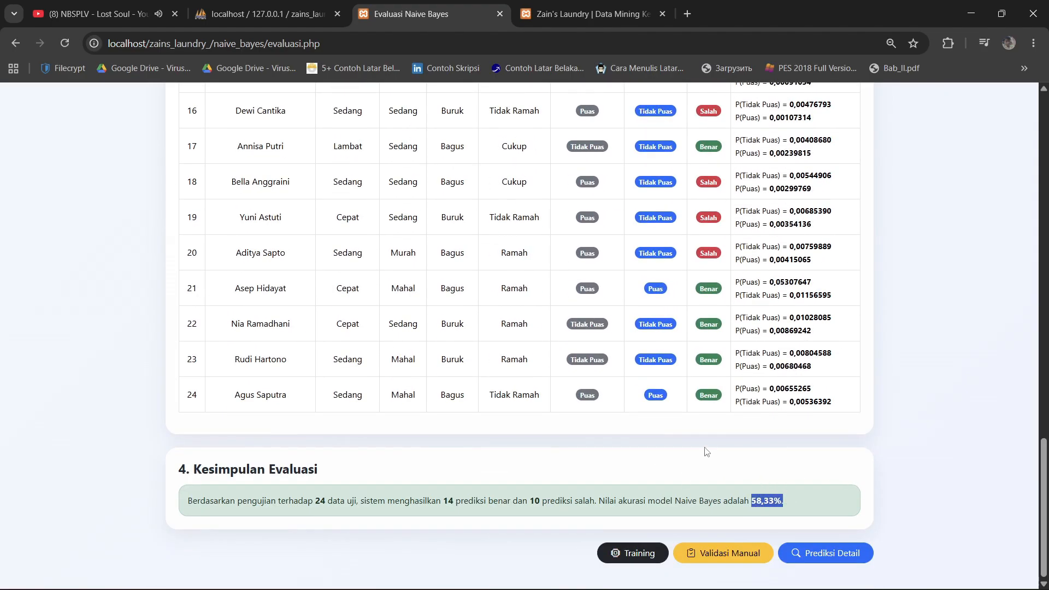
scroll(705, 448, "up", 15)
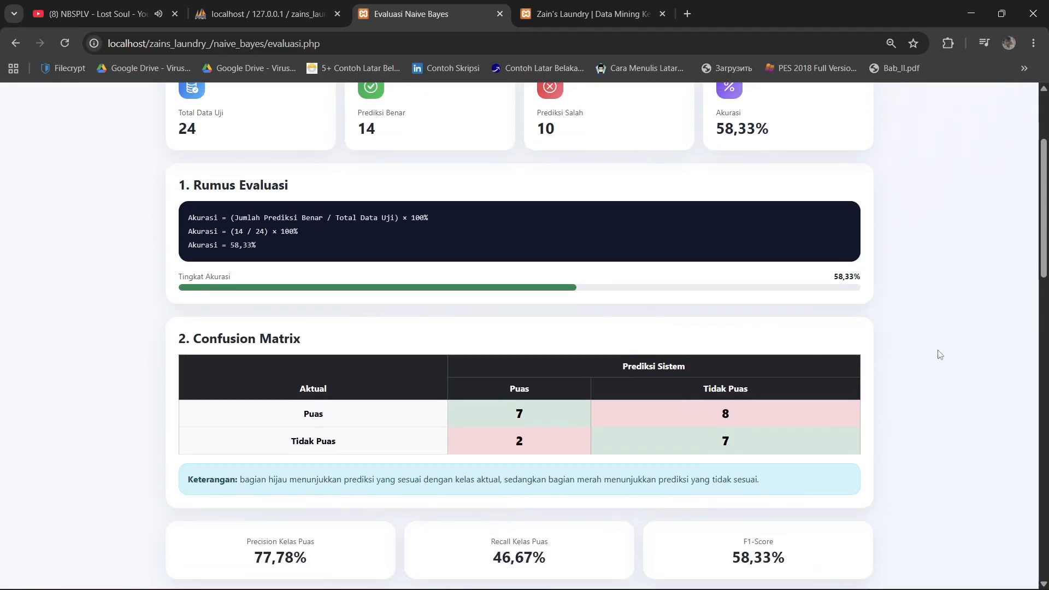
- Return from the accuracy evaluation page to the home page and look over its Menu Utama cards and data summary
scroll(940, 354, "up", 3)
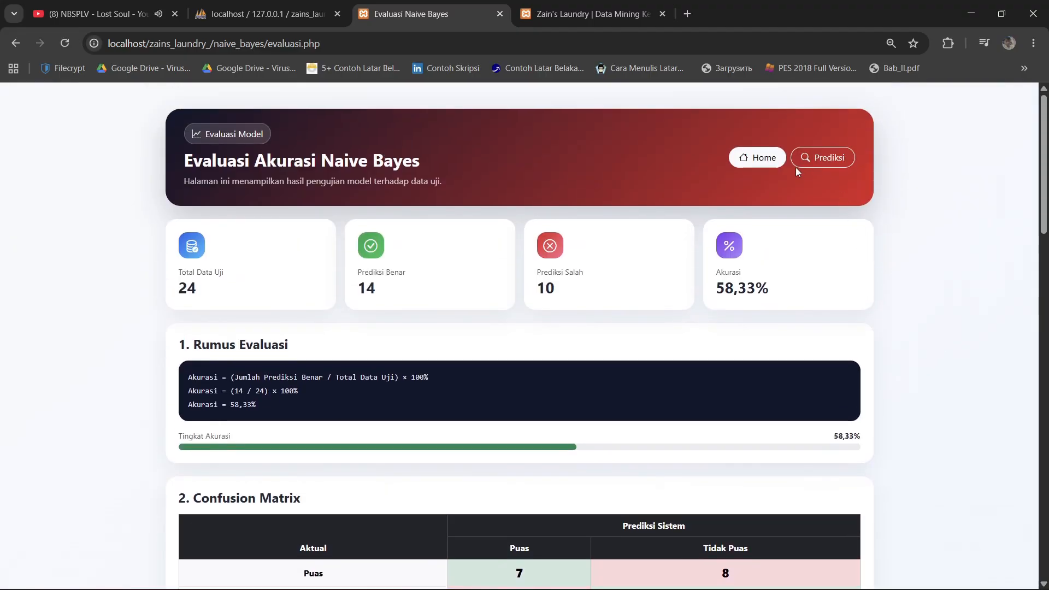
left_click(764, 160)
scroll(524, 303, "down", 6)
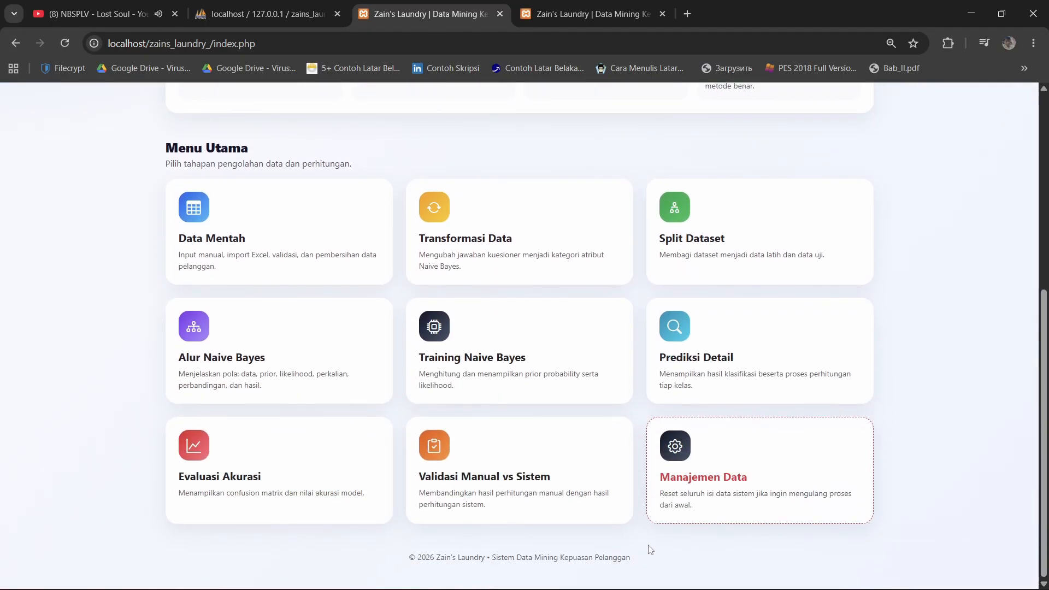
scroll(636, 474, "up", 4)
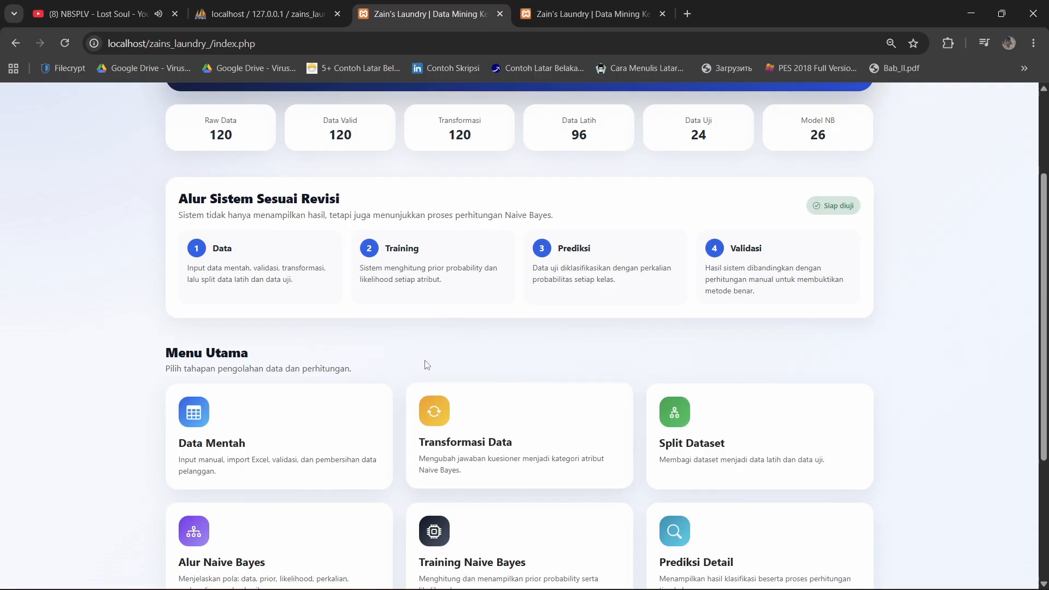
scroll(411, 361, "up", 1)
scroll(411, 361, "up", 1)
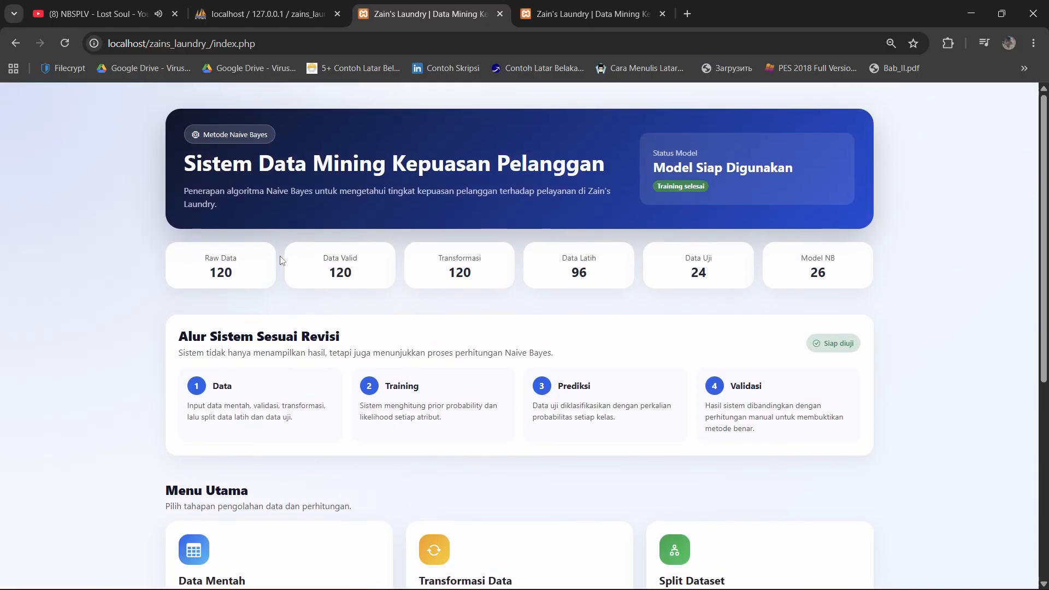
- Check the other Zain's Laundry version briefly, return to the revised home page and review its sections from the summary to Menu Utama
left_click(546, 14)
left_click(436, 6)
left_click_drag(176, 131, 761, 499)
left_click(703, 553)
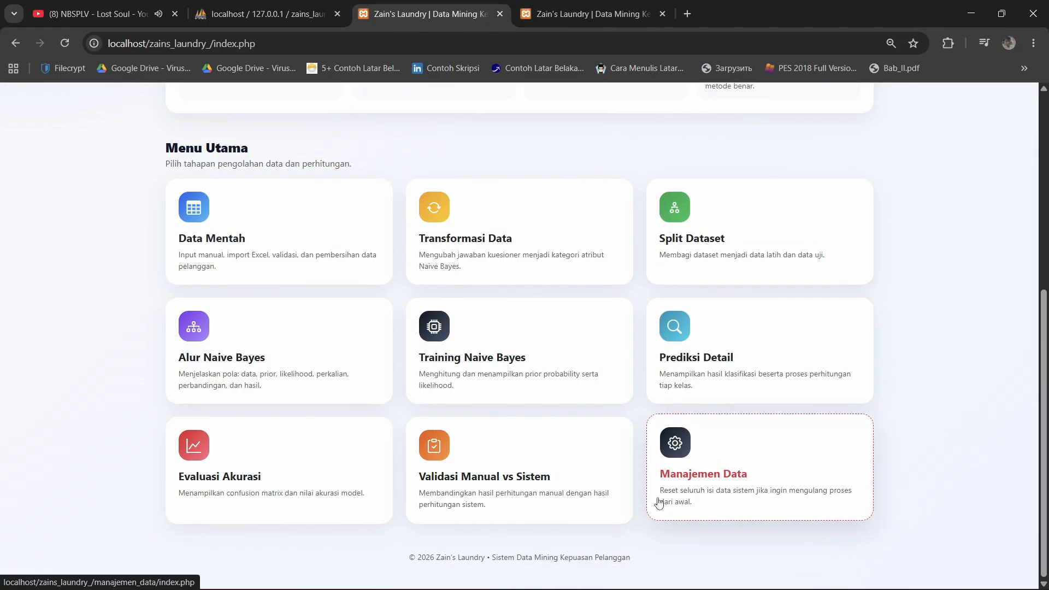
scroll(645, 478, "up", 6)
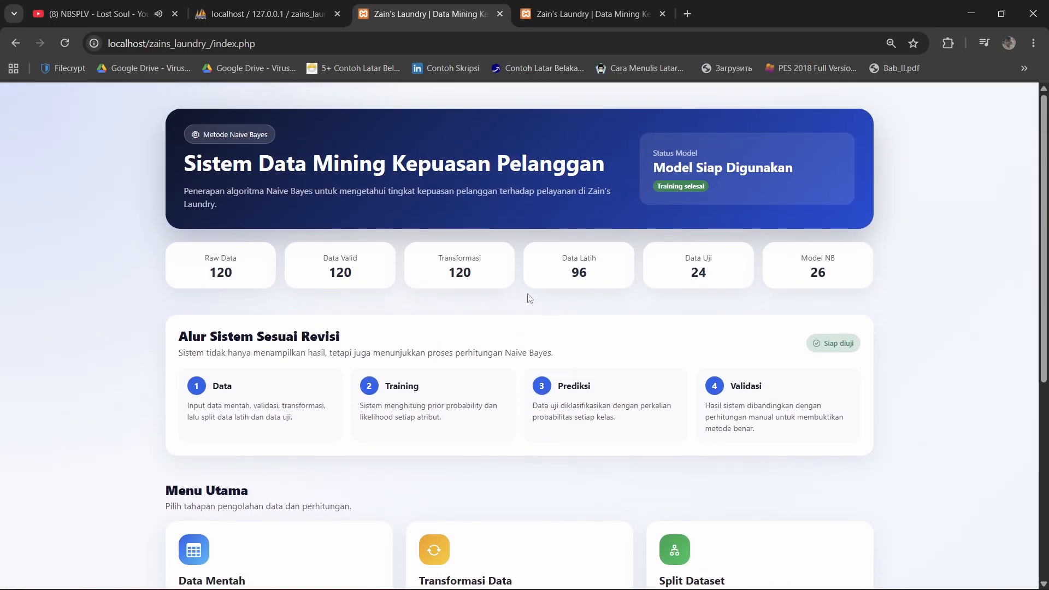
scroll(243, 417, "down", 2)
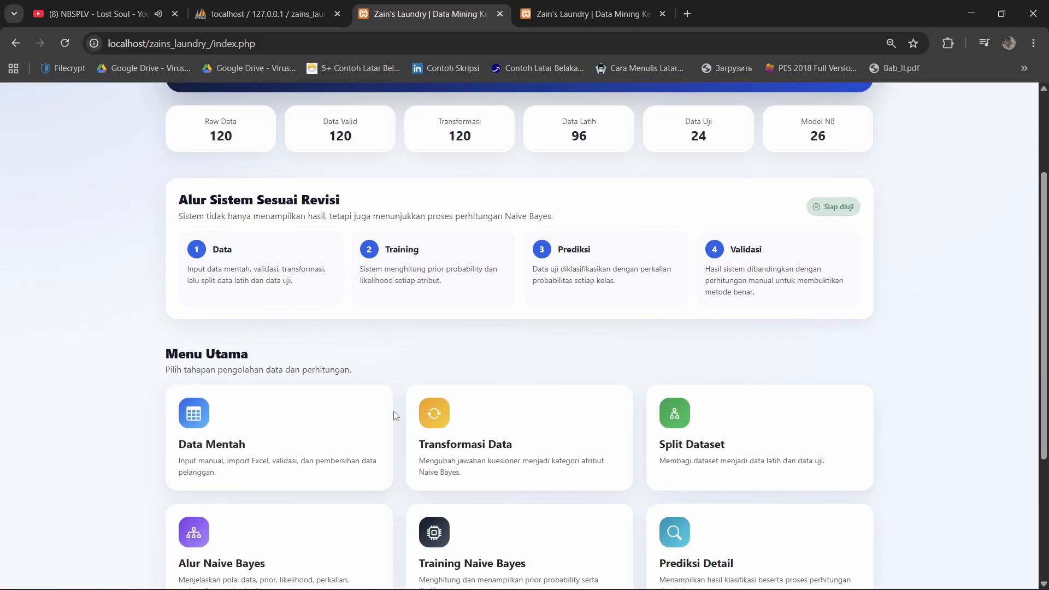
scroll(394, 412, "down", 3)
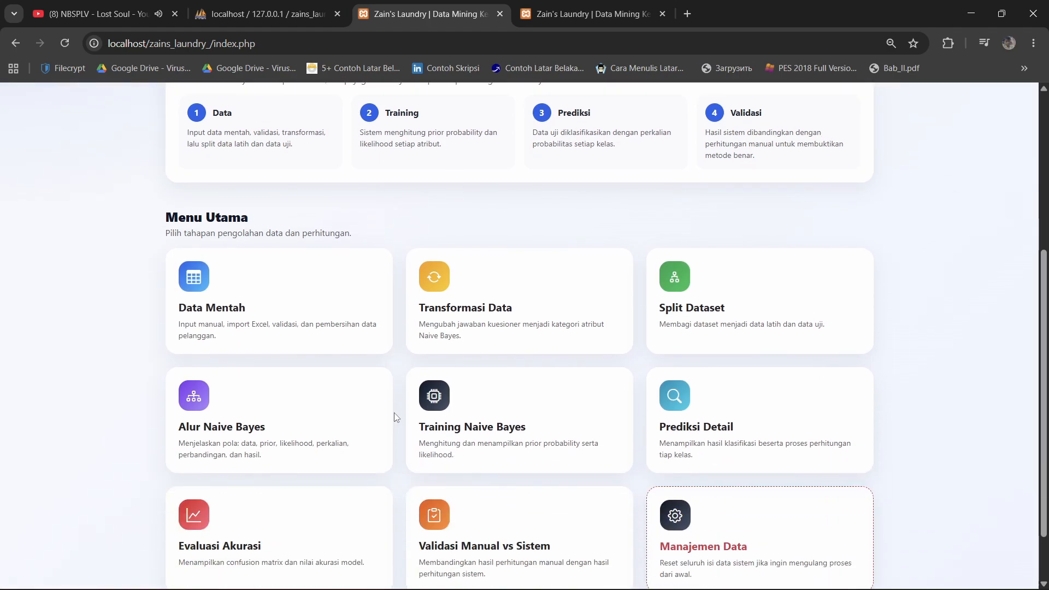
- Open the Alur Naive Bayes page, review its formula, flowchart and Pola Perhitungan di Sistem table, and return to the home page overview
left_click(281, 438)
scroll(415, 302, "down", 8)
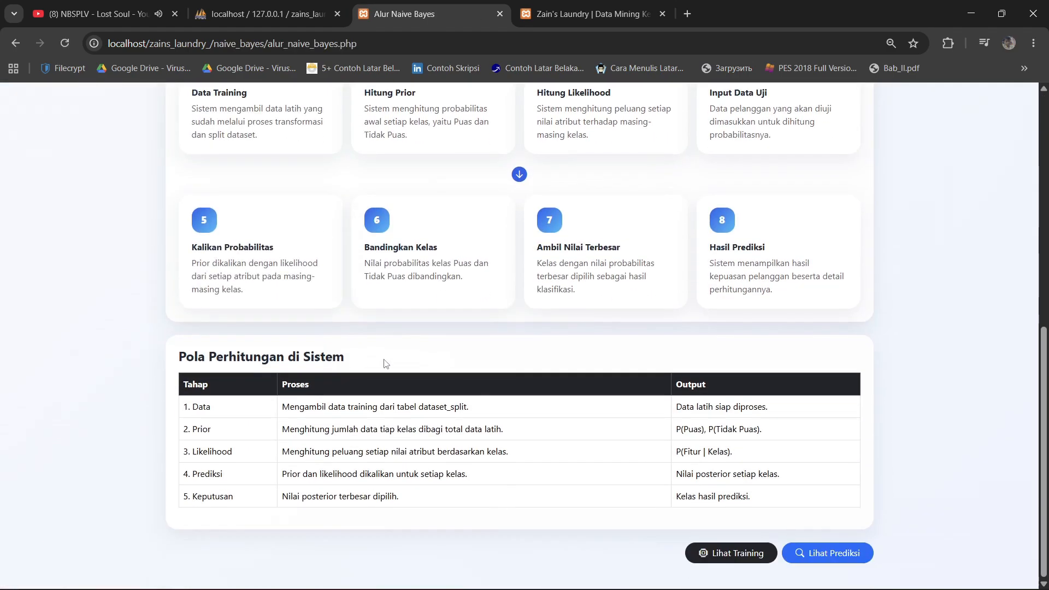
scroll(853, 540, "up", 10)
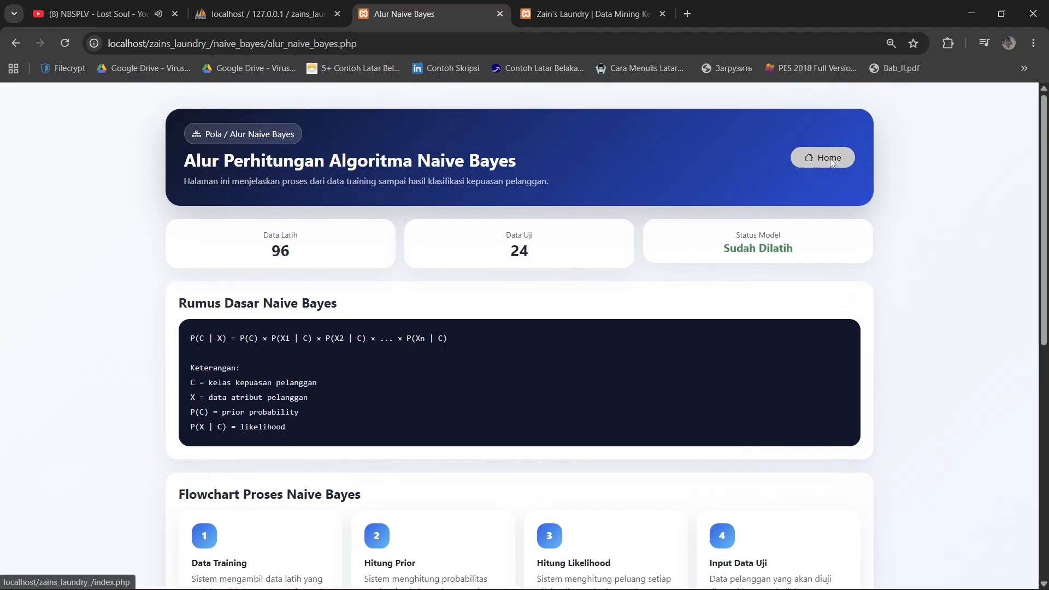
left_click(827, 162)
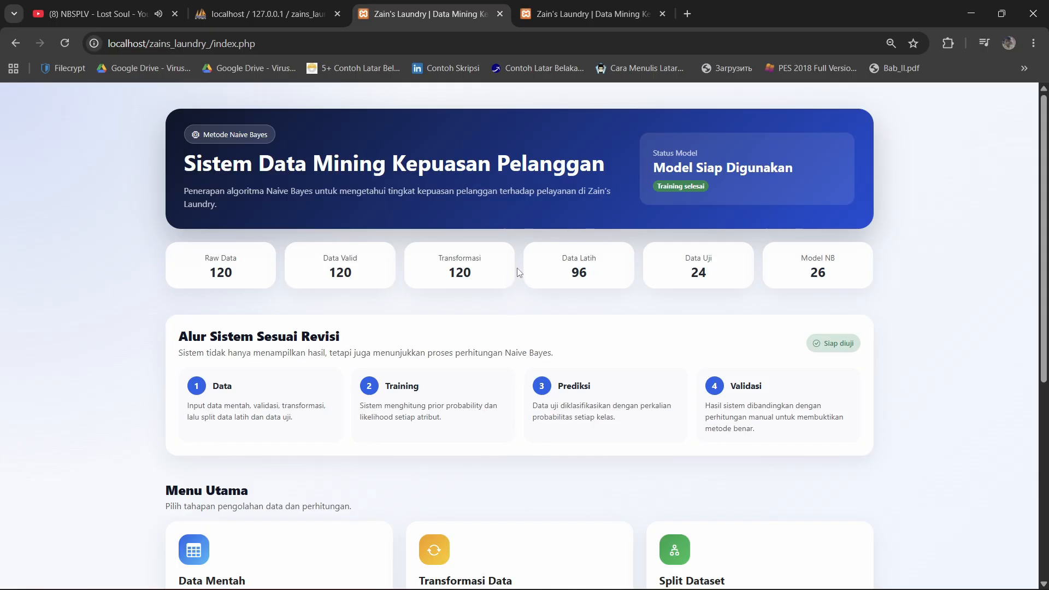
scroll(520, 271, "down", 6)
scroll(547, 431, "up", 6)
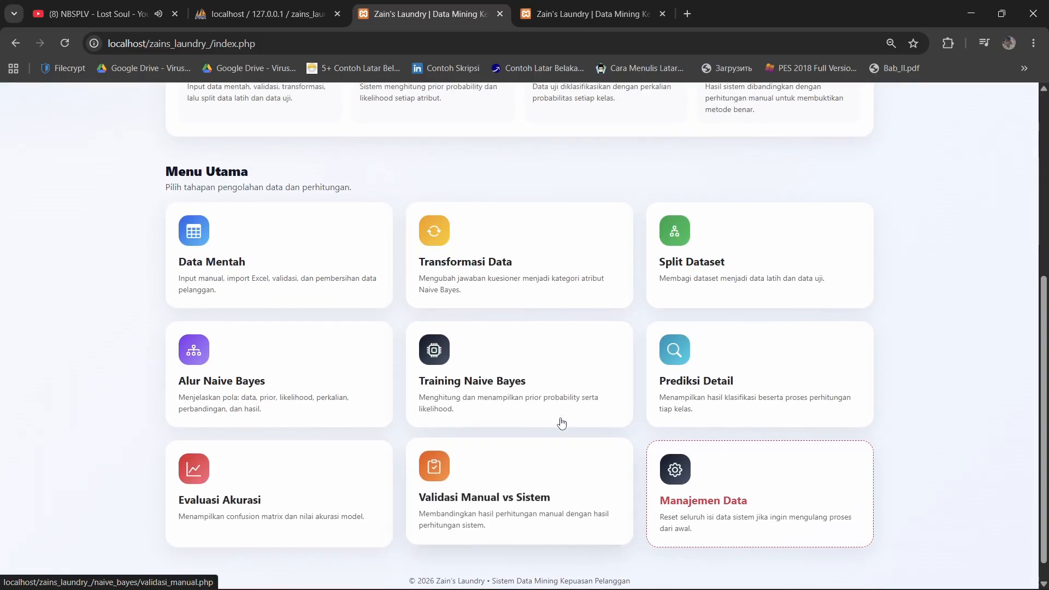